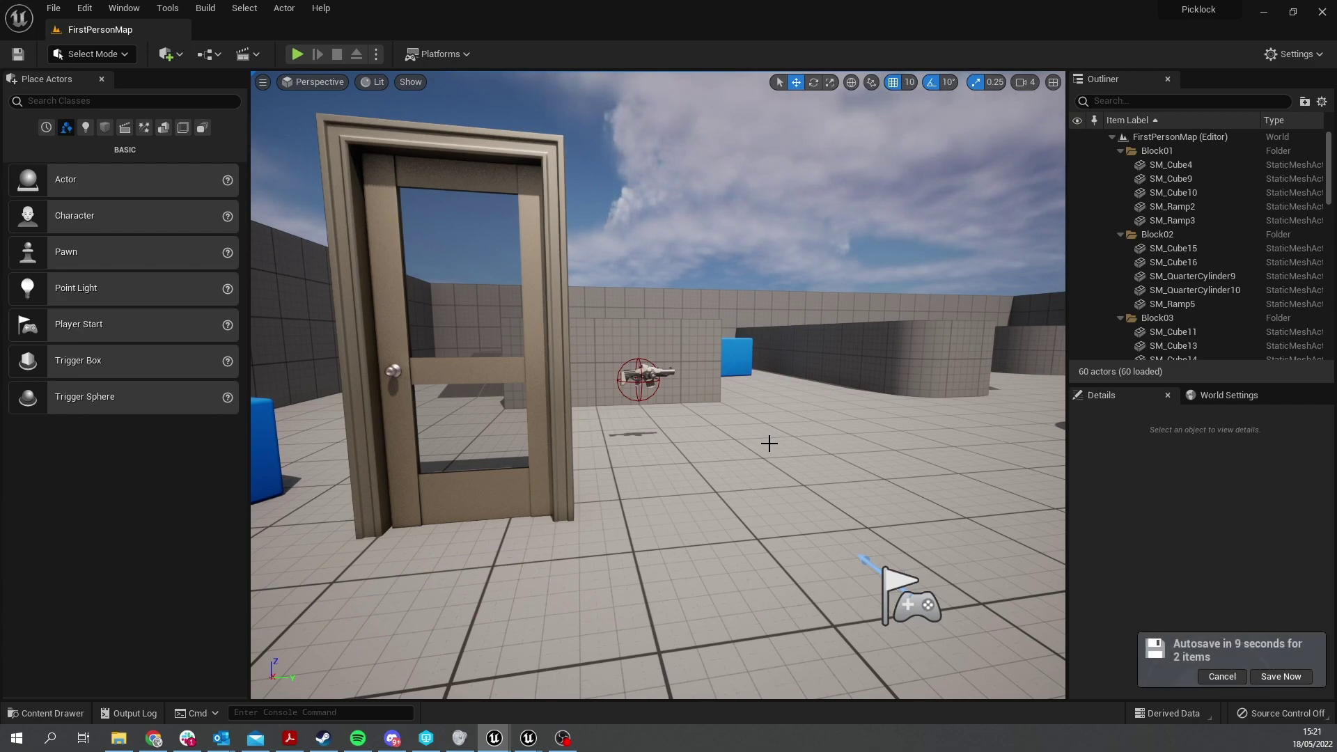
# Open the Door blueprint from the level and examine its door opening, closing and interaction logic in the Event Graph
pyautogui.press('d')
pyautogui.moveTo(685, 459); pyautogui.dragTo(686, 427, button='right')
pyautogui.press('a')
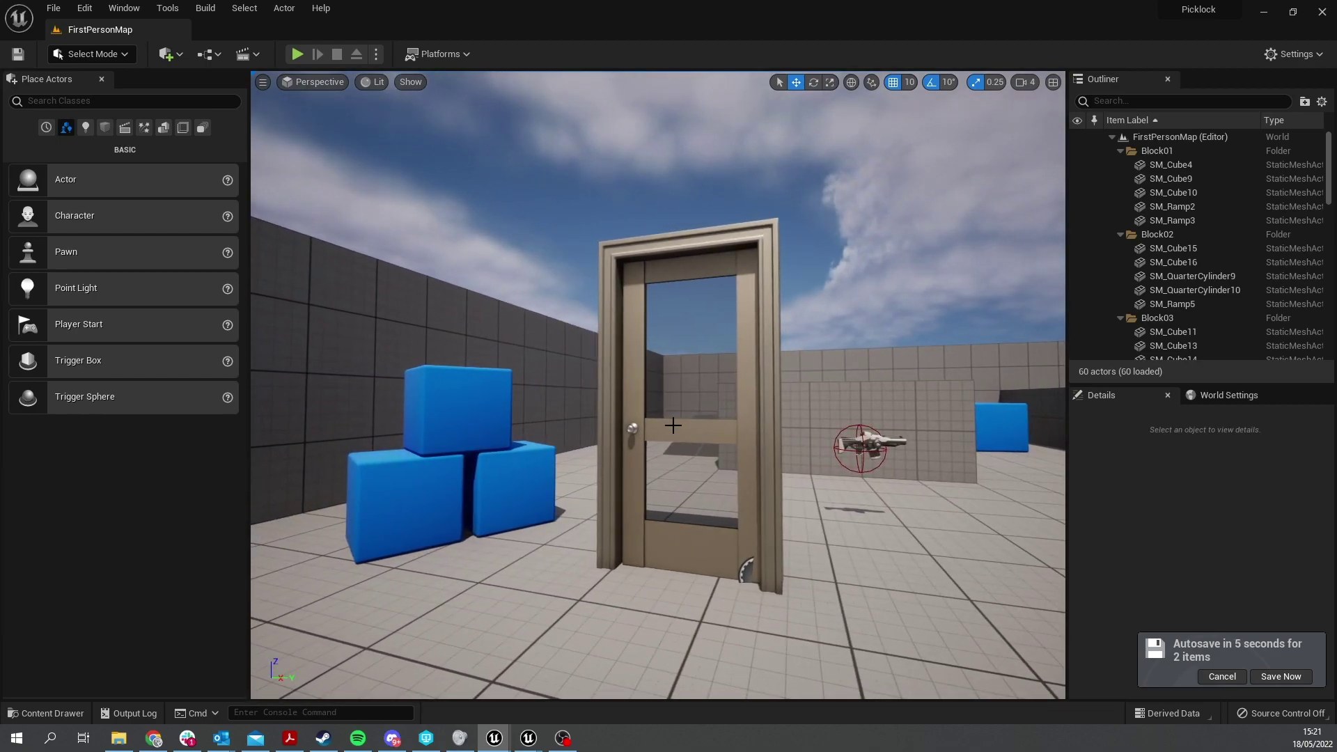
pyautogui.click(673, 424)
pyautogui.click(1282, 298)
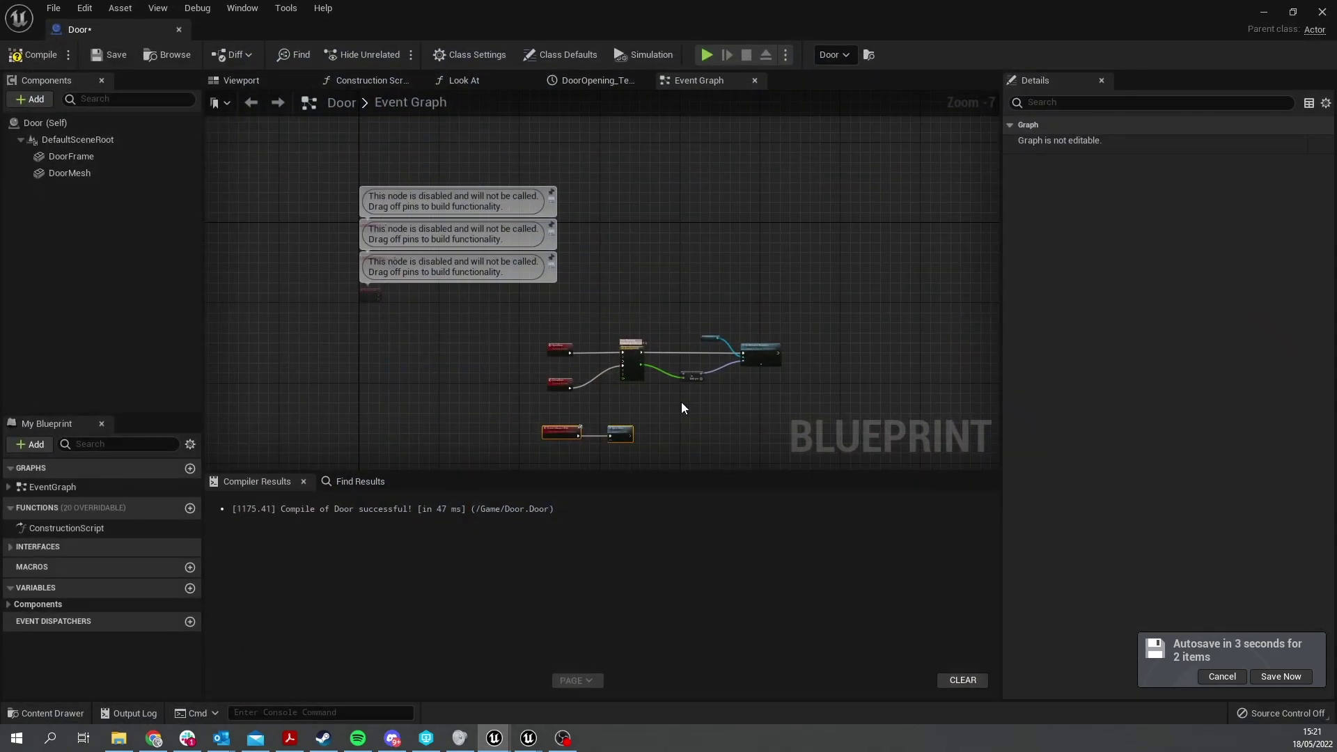
pyautogui.scroll(3, 650, 282)
pyautogui.moveTo(546, 287); pyautogui.dragTo(777, 365, button='right')
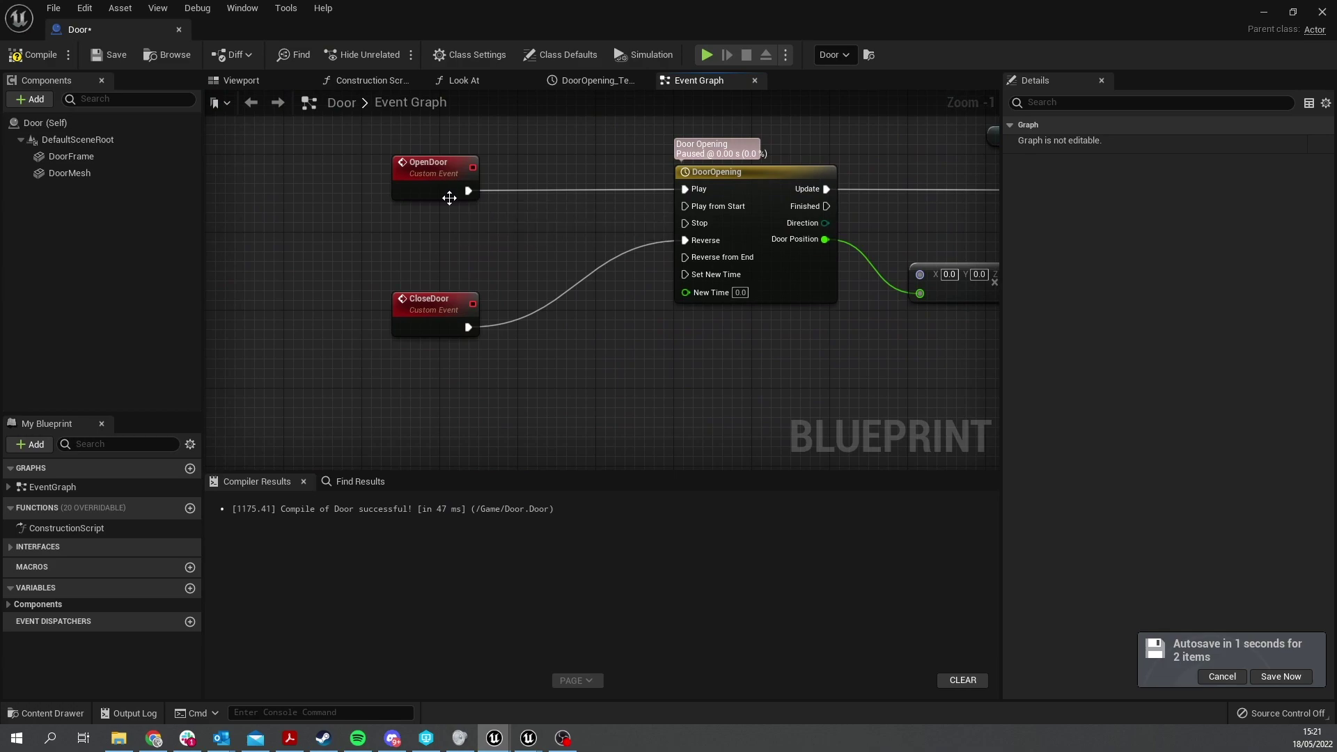
pyautogui.moveTo(650, 314); pyautogui.dragTo(542, 343, button='right')
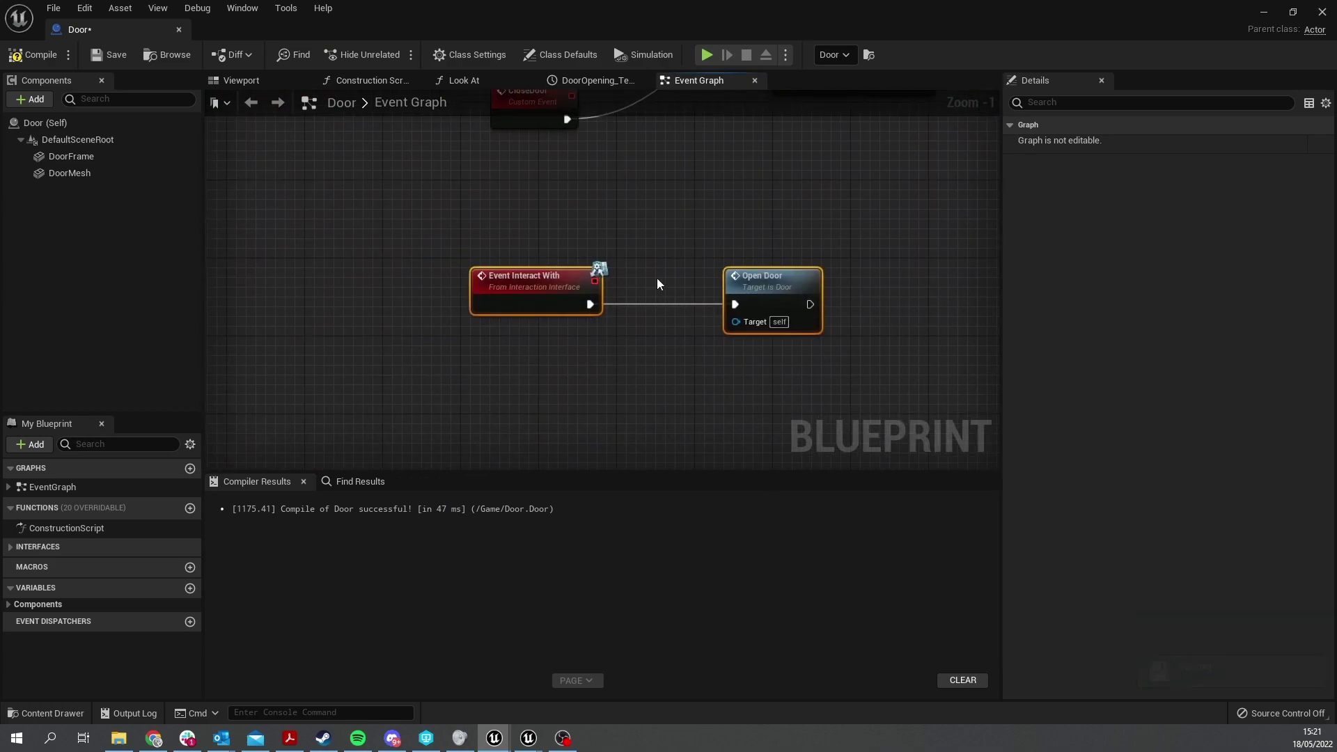
pyautogui.moveTo(420, 228); pyautogui.dragTo(875, 376)
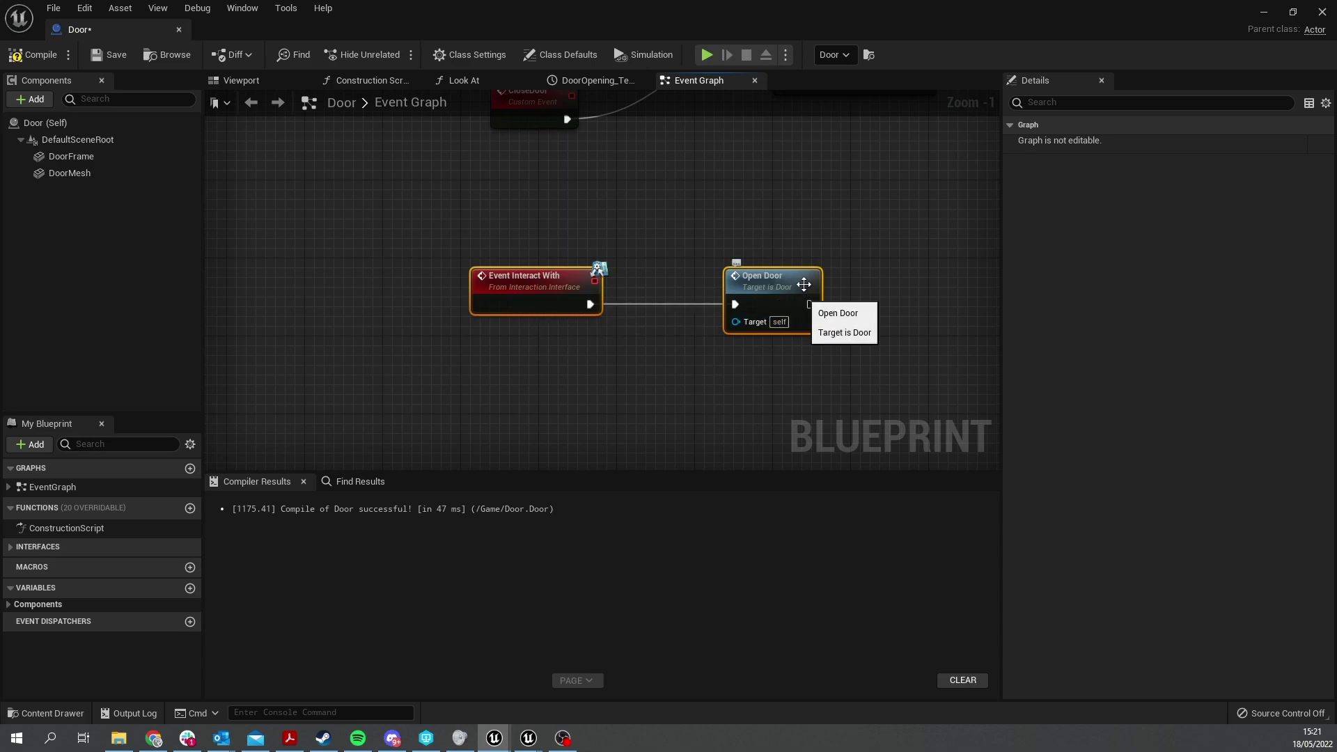
# Compile the Door blueprint, return to the level and play-test opening the door
pyautogui.click(56, 62)
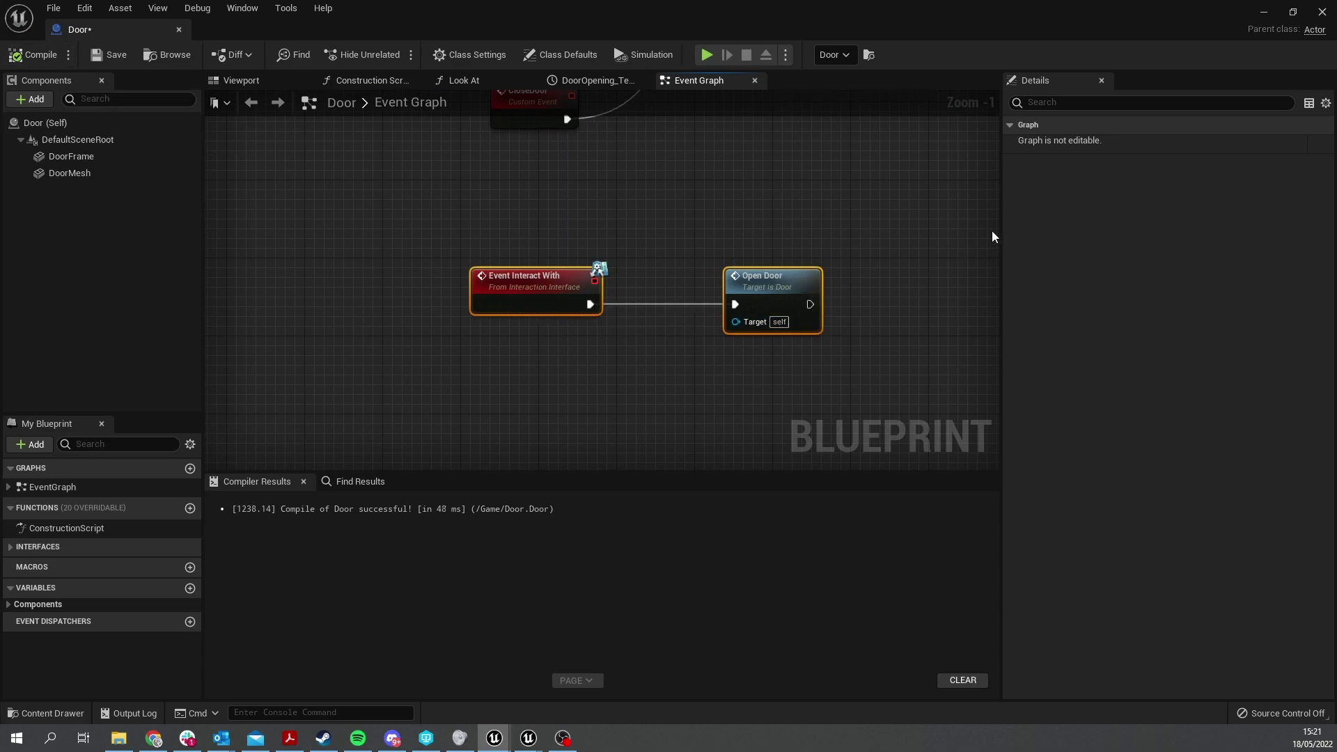
pyautogui.click(1321, 14)
pyautogui.click(293, 54)
pyautogui.press('w')
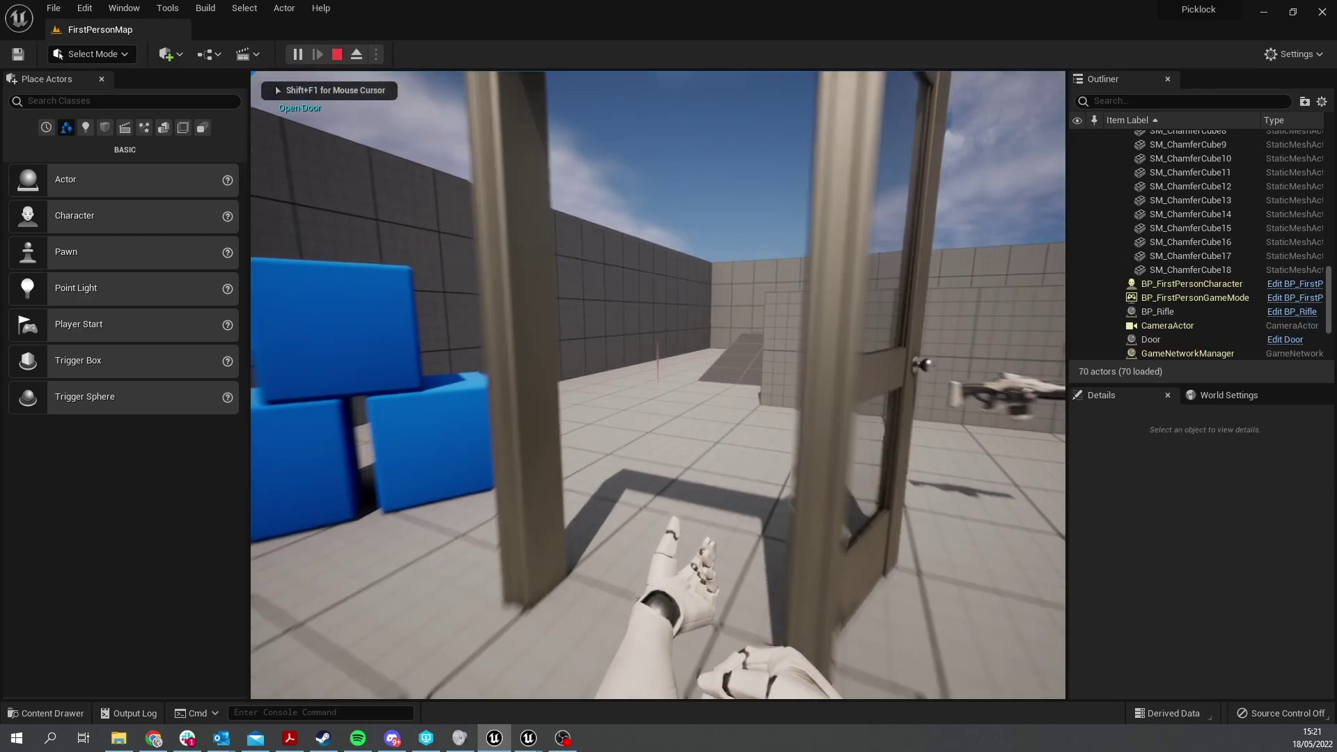
pyautogui.press('Escape')
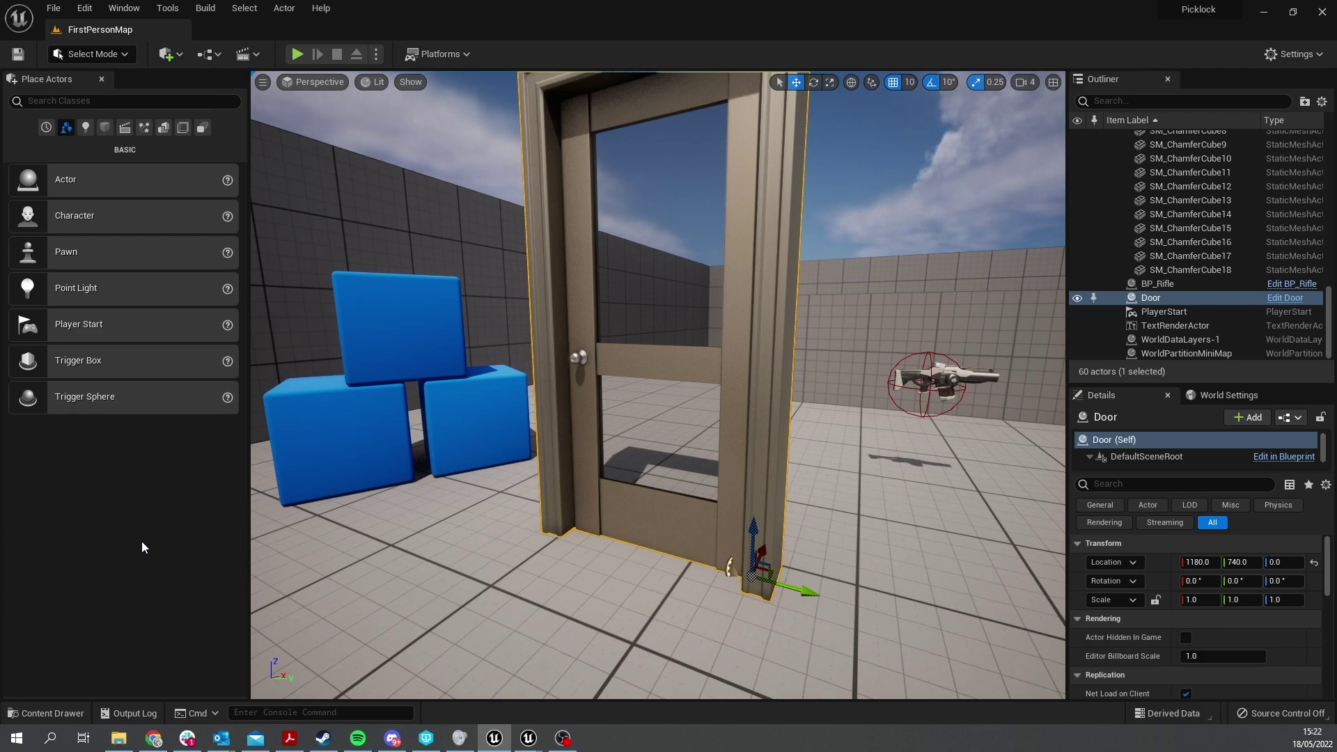
# Add a Boolean variable named IsLocked to the Door blueprint
pyautogui.click(48, 713)
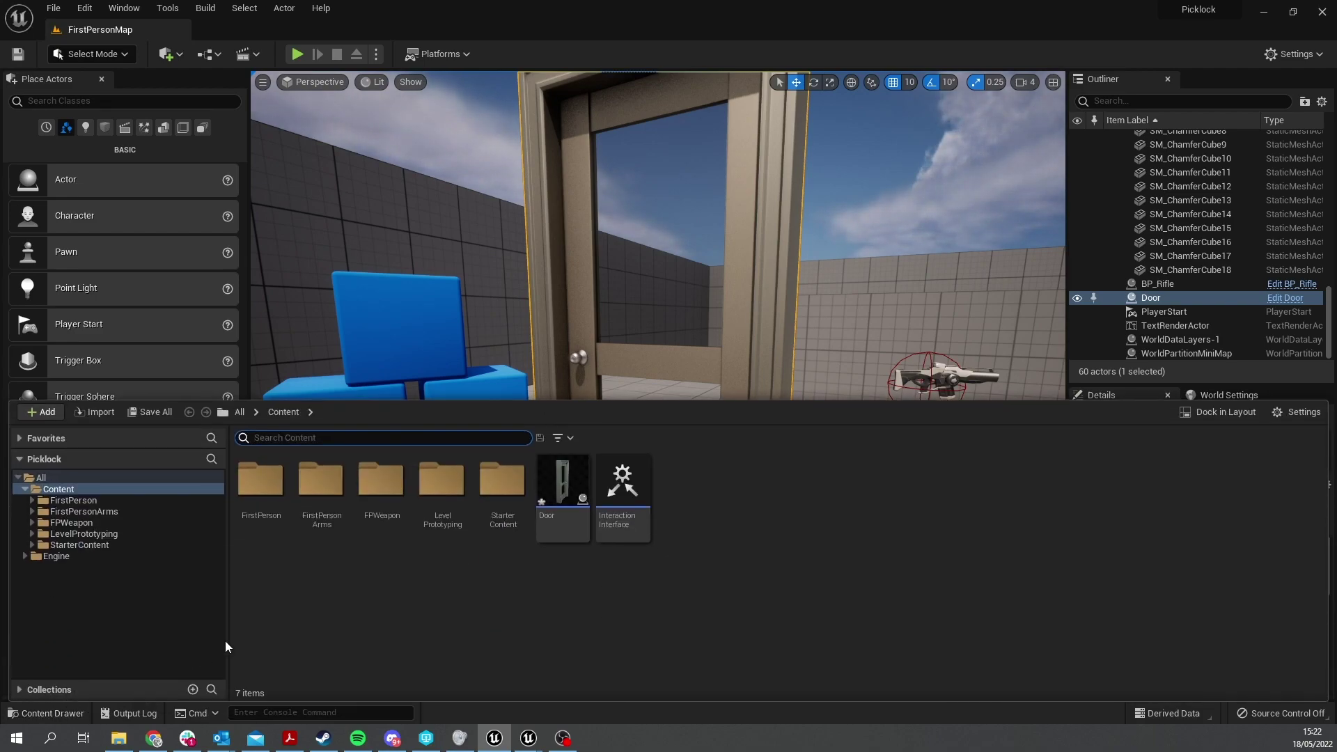
pyautogui.doubleClick(547, 493)
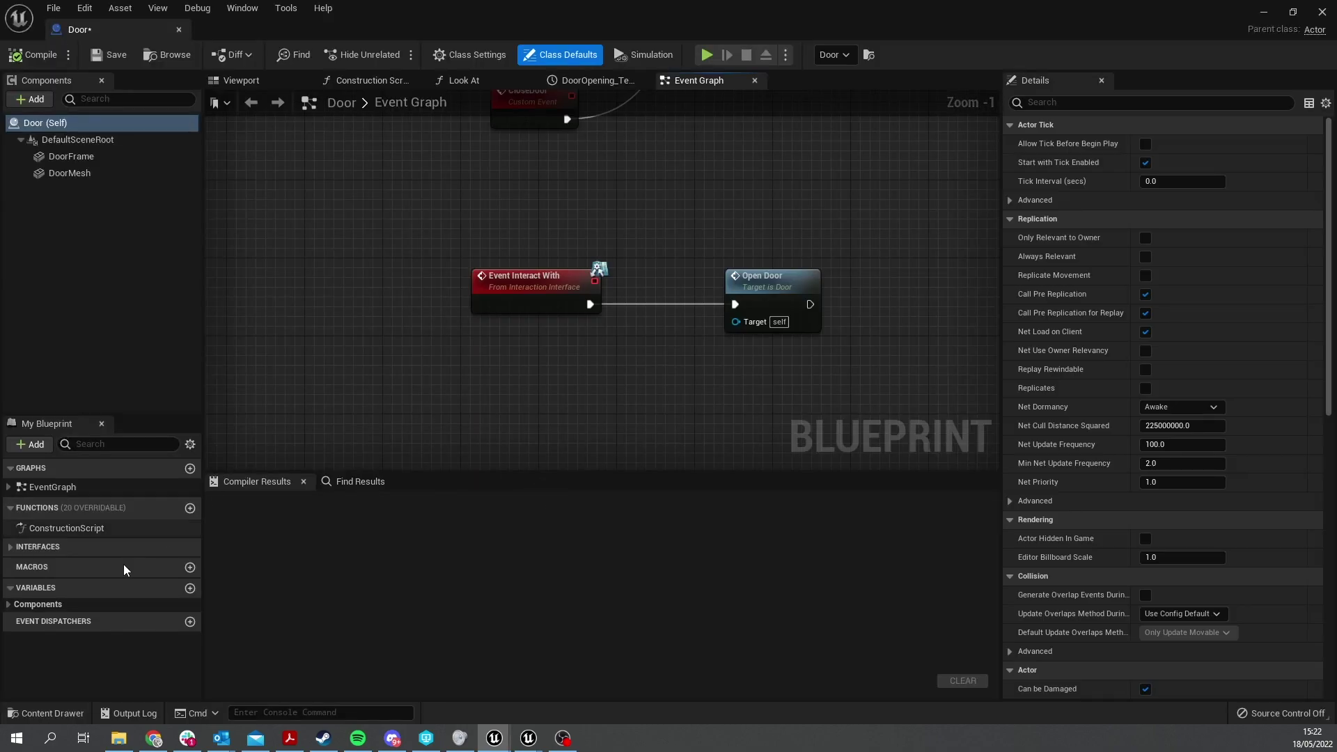
pyautogui.click(189, 589)
pyautogui.write('IsLocked')
pyautogui.press('Return')
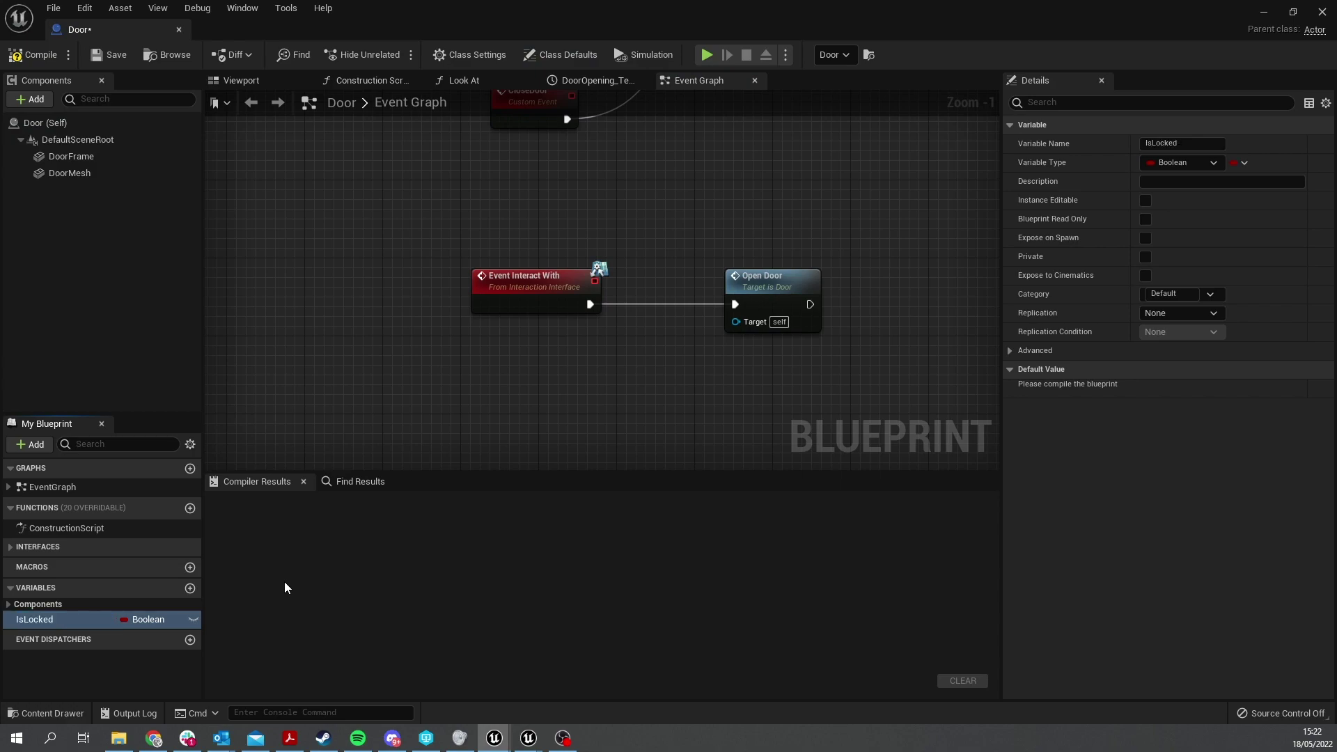
# Make room between Event Interact With and Open Door, and place an Is Locked getter below the event
pyautogui.moveTo(521, 341); pyautogui.dragTo(662, 390, button='right')
pyautogui.moveTo(663, 348); pyautogui.dragTo(538, 349)
pyautogui.moveTo(861, 367); pyautogui.dragTo(681, 317, button='right')
pyautogui.moveTo(88, 616); pyautogui.dragTo(363, 380)
pyautogui.click(411, 409)
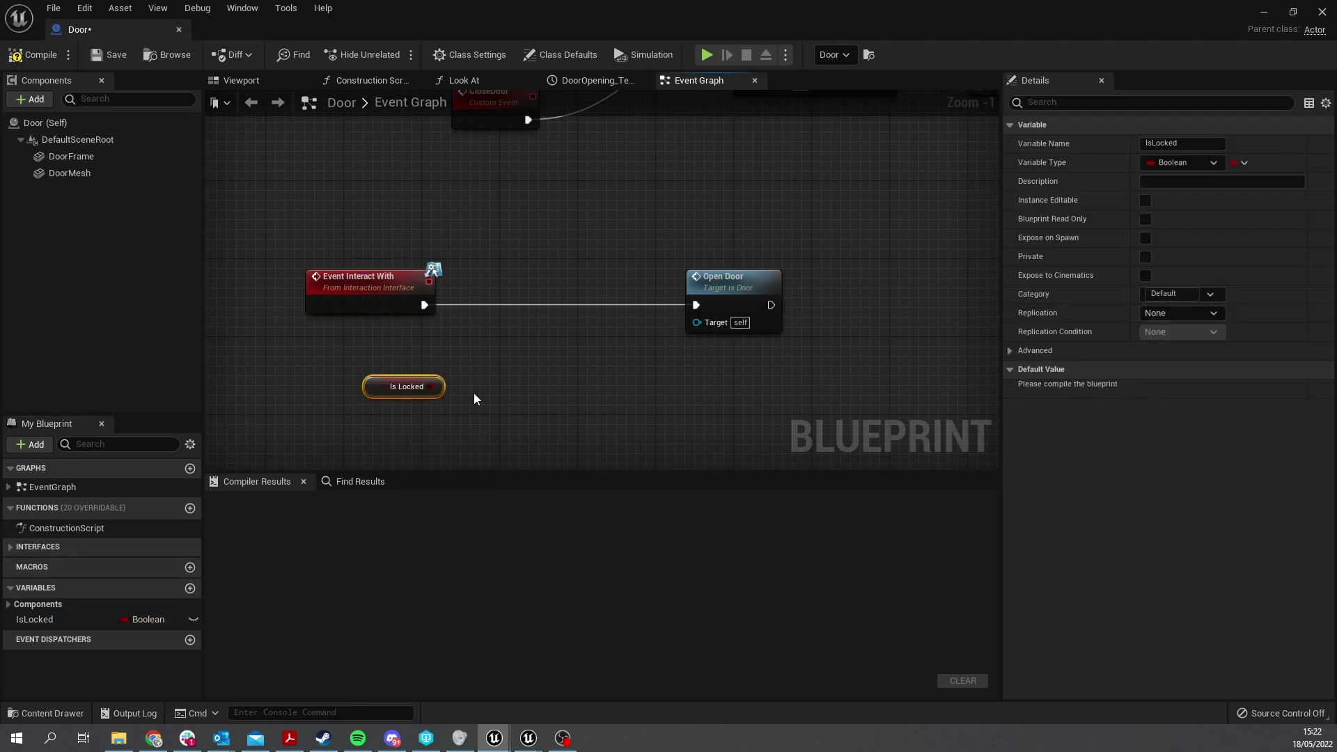
# Insert a Branch driven by Is Locked after Event Interact With, run Open Door from its False output, and compile
pyautogui.press('b')
pyautogui.click(513, 308)
pyautogui.moveTo(524, 343); pyautogui.dragTo(431, 386)
pyautogui.moveTo(518, 326); pyautogui.dragTo(425, 305)
pyautogui.press('q')
pyautogui.moveTo(724, 279); pyautogui.dragTo(734, 347)
pyautogui.moveTo(605, 320); pyautogui.dragTo(705, 373)
pyautogui.click(32, 54)
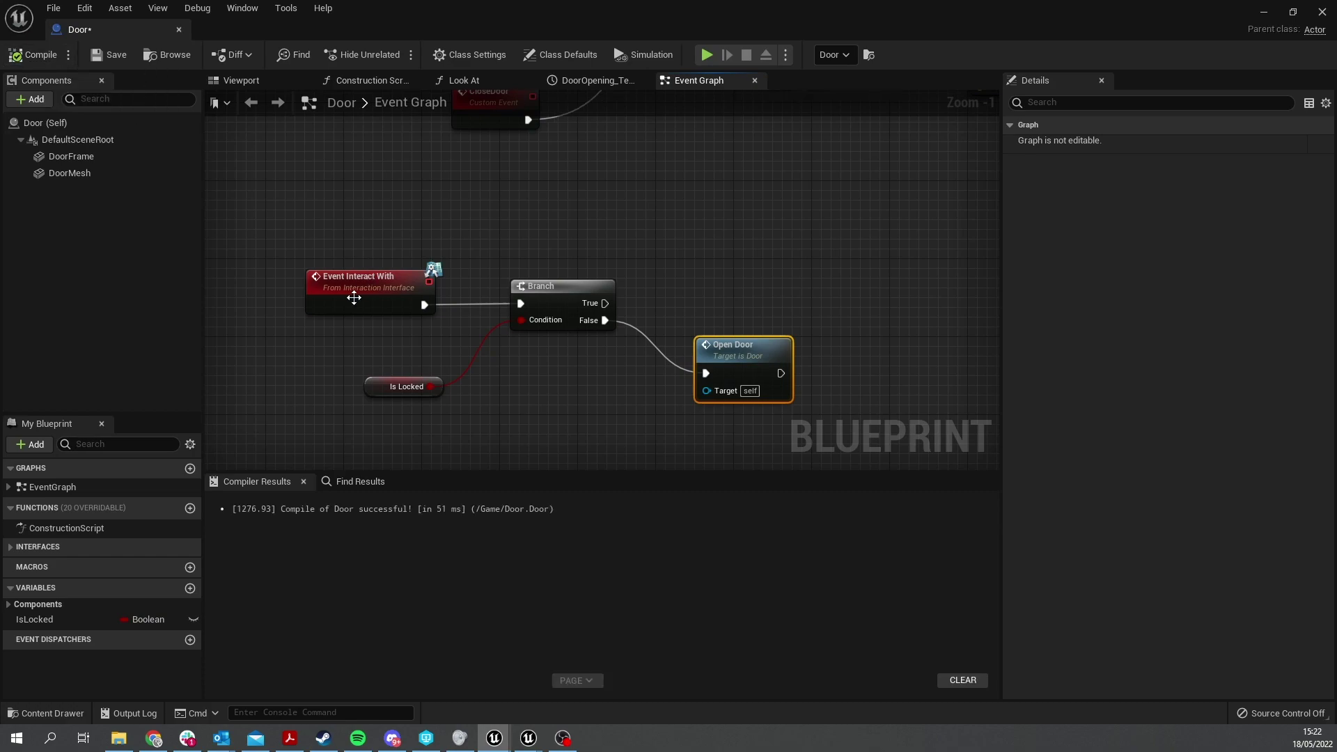
# Check the default value of IsLocked and play-test interacting with the unlocked door in the level
pyautogui.click(379, 385)
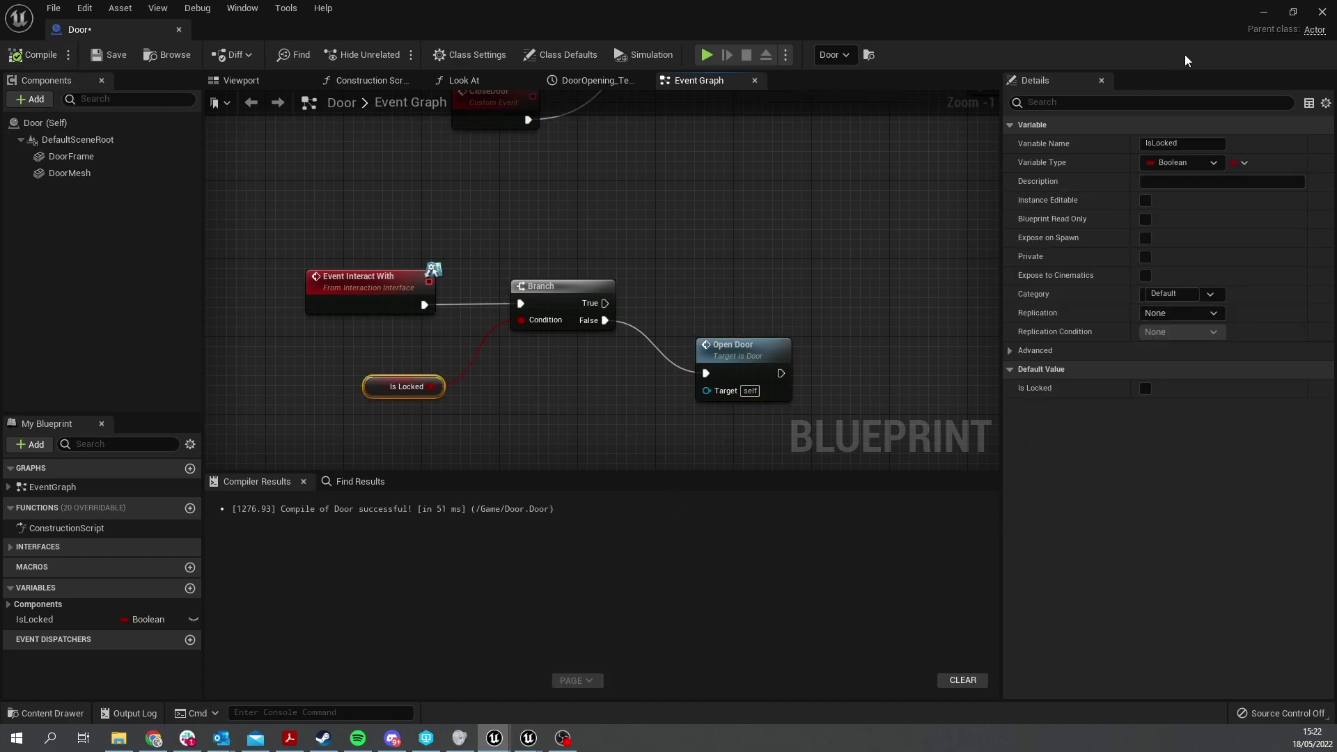
pyautogui.click(1271, 10)
pyautogui.click(299, 55)
pyautogui.click(394, 105)
pyautogui.press('w')
pyautogui.press('e')
pyautogui.press('Escape')
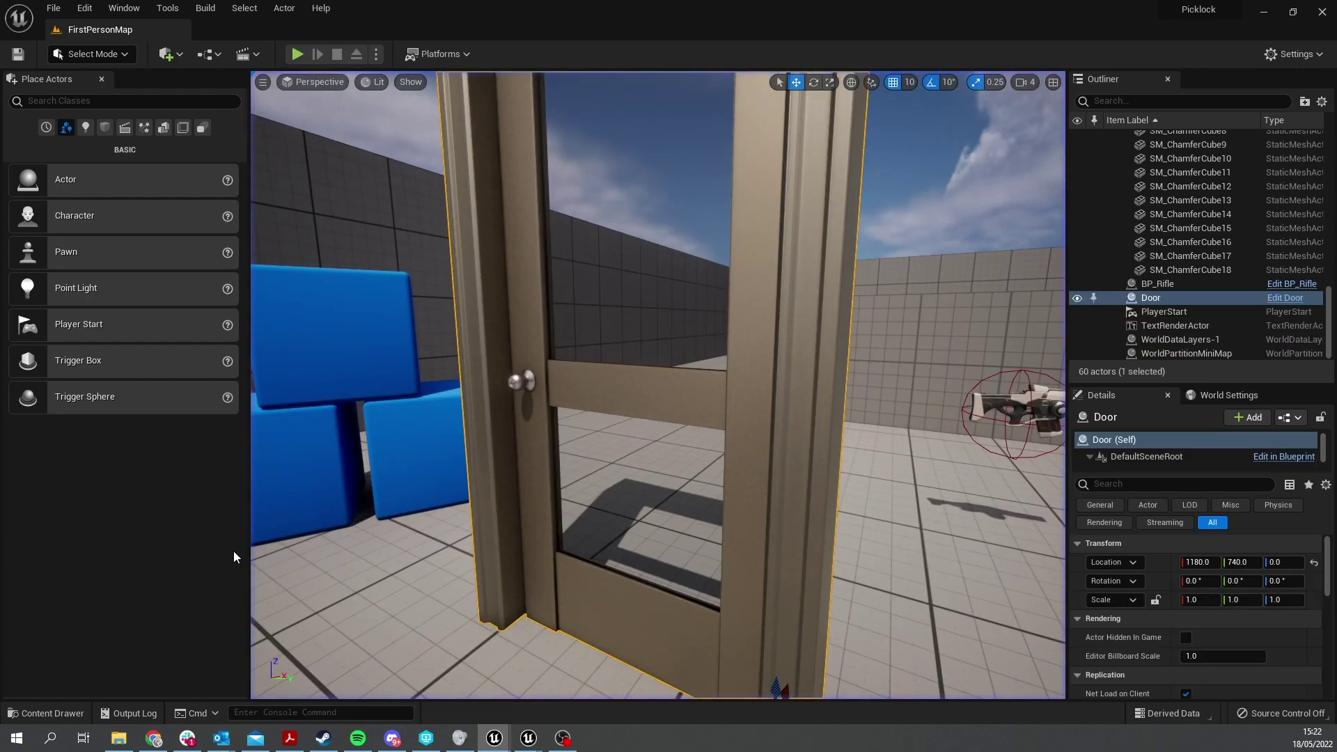
# Enable the default value of IsLocked in the Door blueprint, compile it and return to the level
pyautogui.click(46, 713)
pyautogui.doubleClick(558, 529)
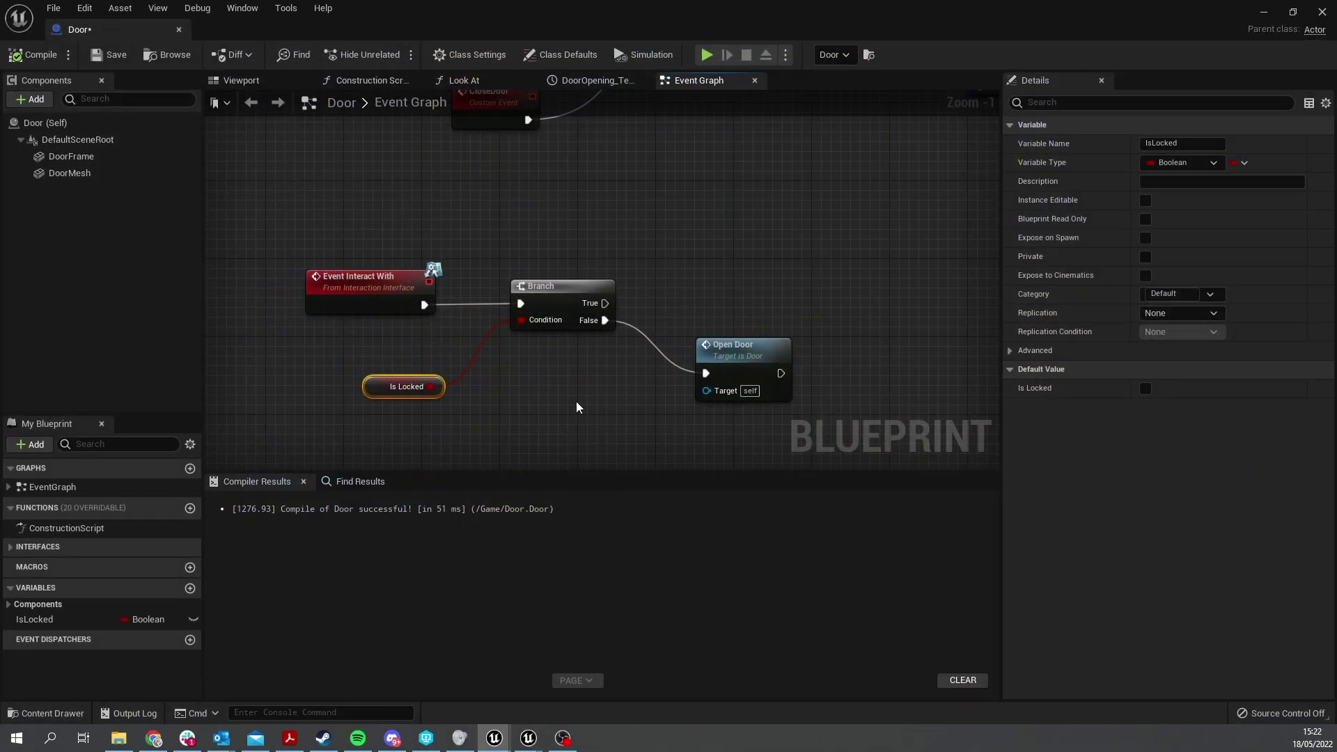
pyautogui.click(1145, 388)
pyautogui.click(33, 54)
pyautogui.click(1264, 11)
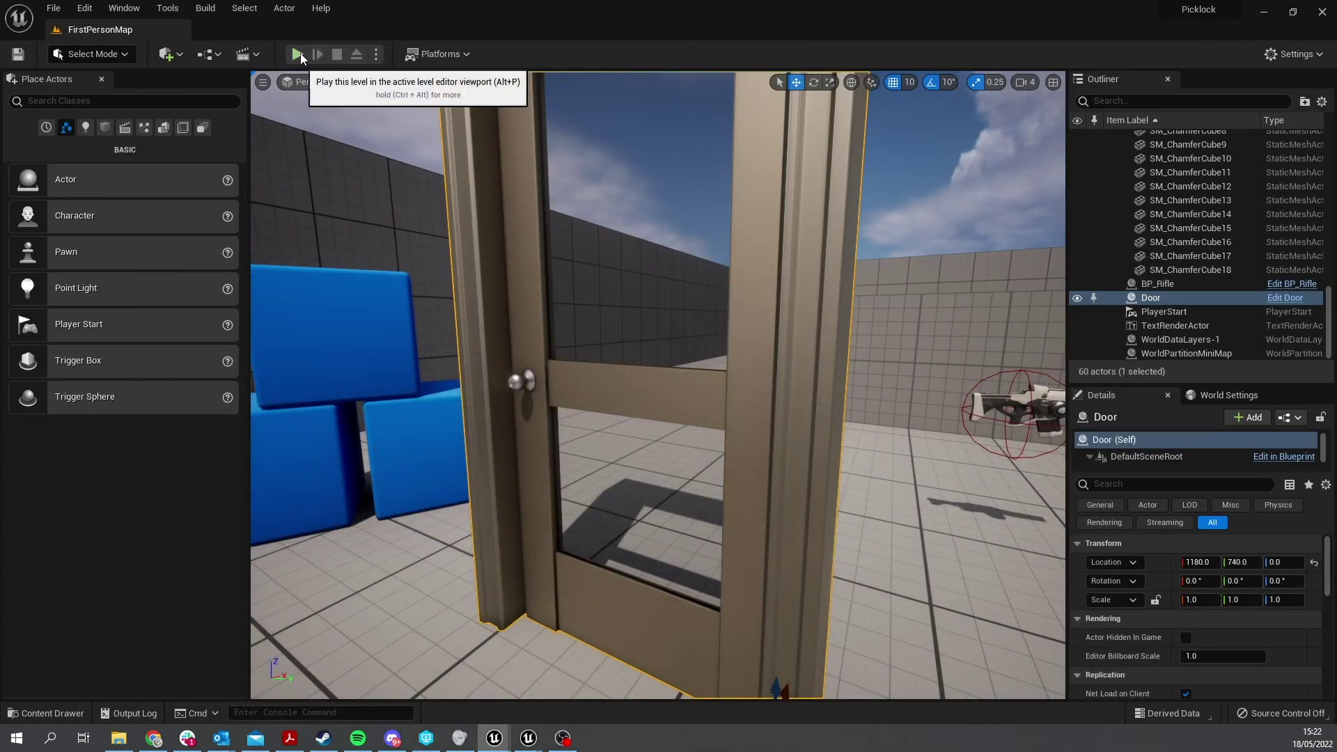
# Play-test interacting with the locked door in the level
pyautogui.click(300, 53)
pyautogui.click(658, 385)
pyautogui.press('w')
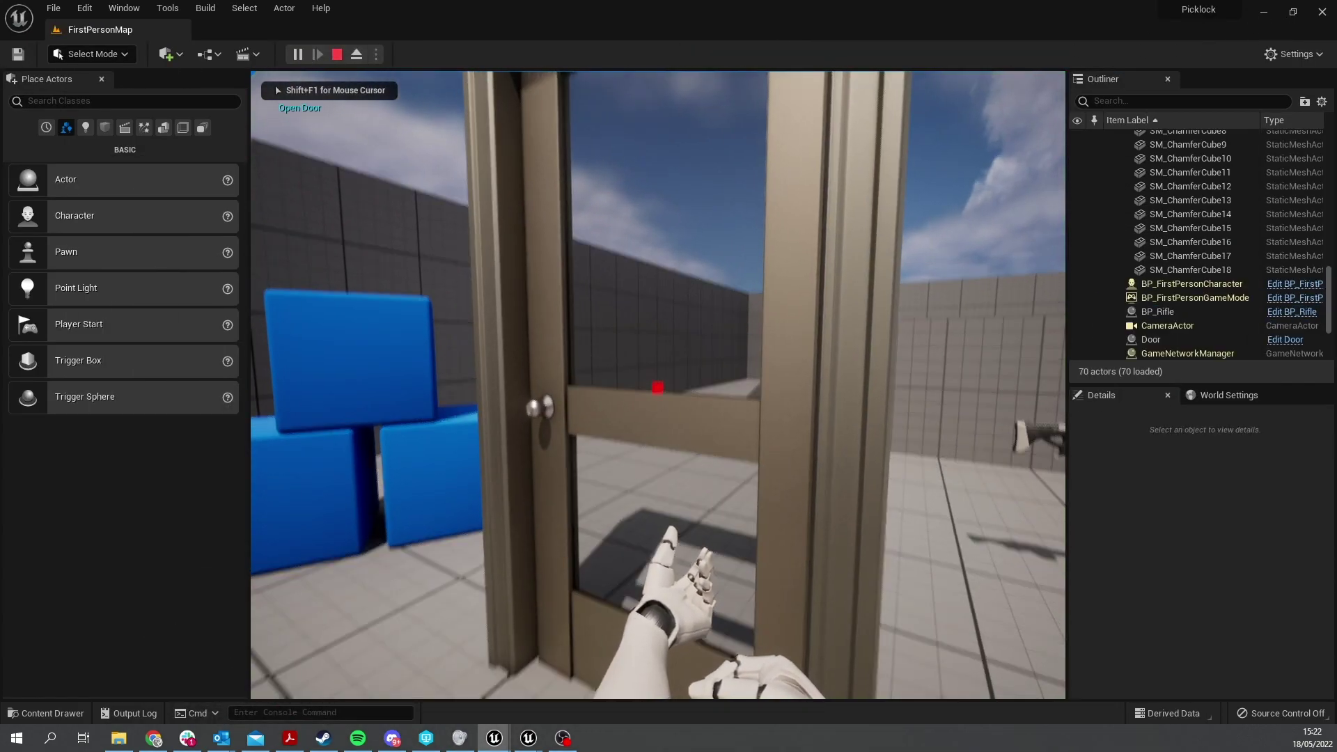
pyautogui.press('Escape')
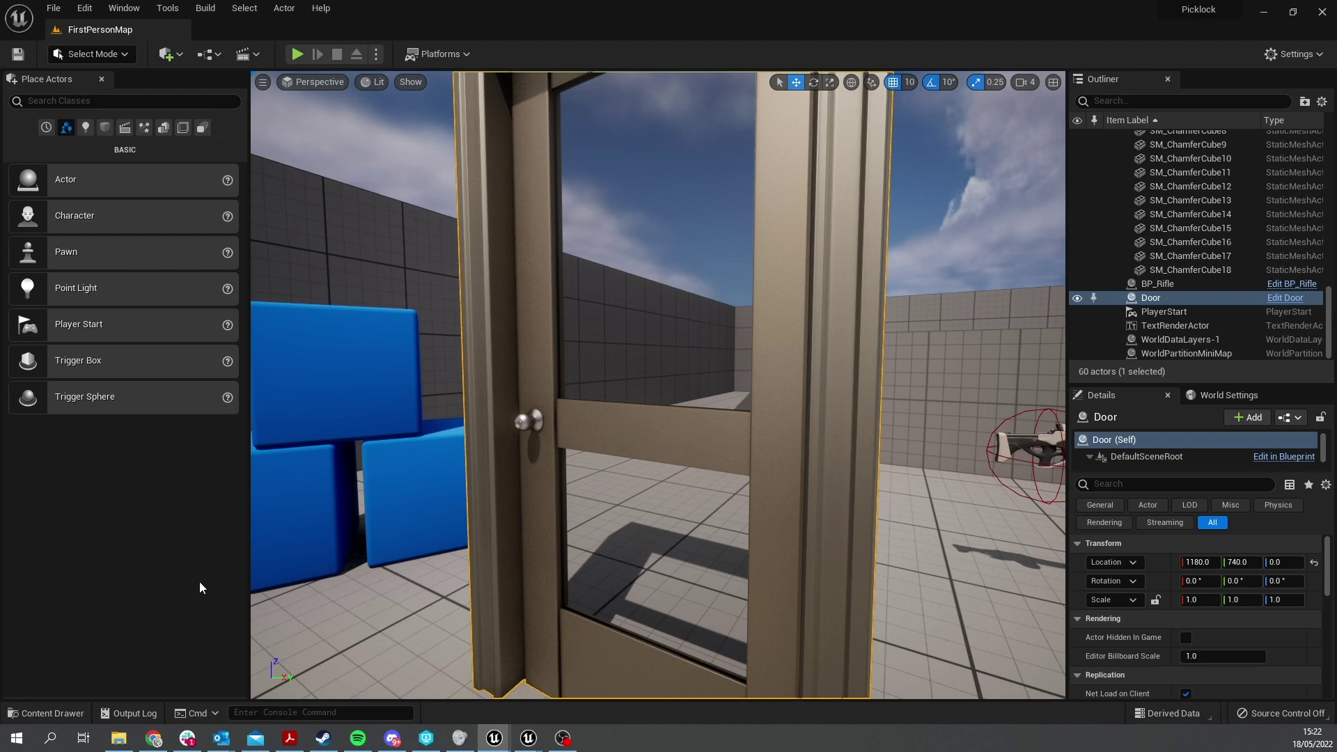
# Create a Blueprint Class based on Actor in the Content folder and name it PicklockMinigame
pyautogui.click(64, 710)
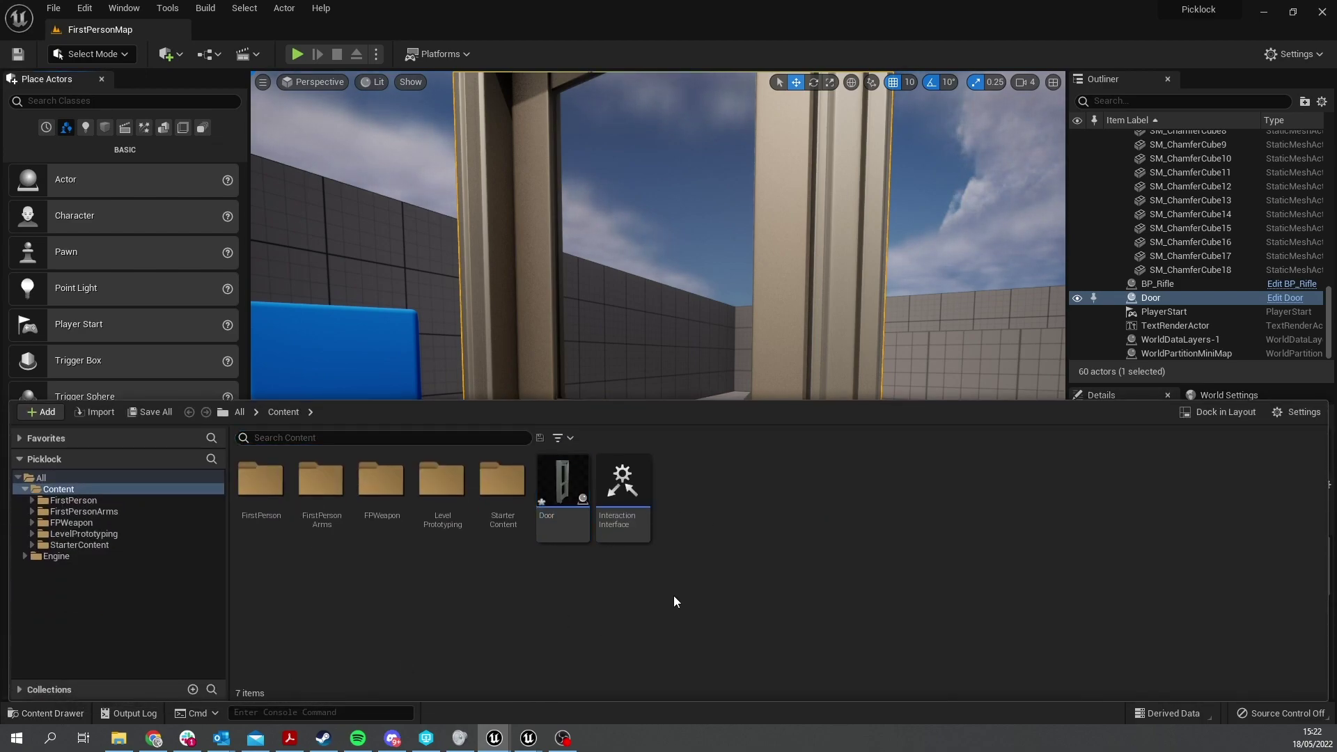
pyautogui.rightClick(714, 501)
pyautogui.moveTo(783, 500)
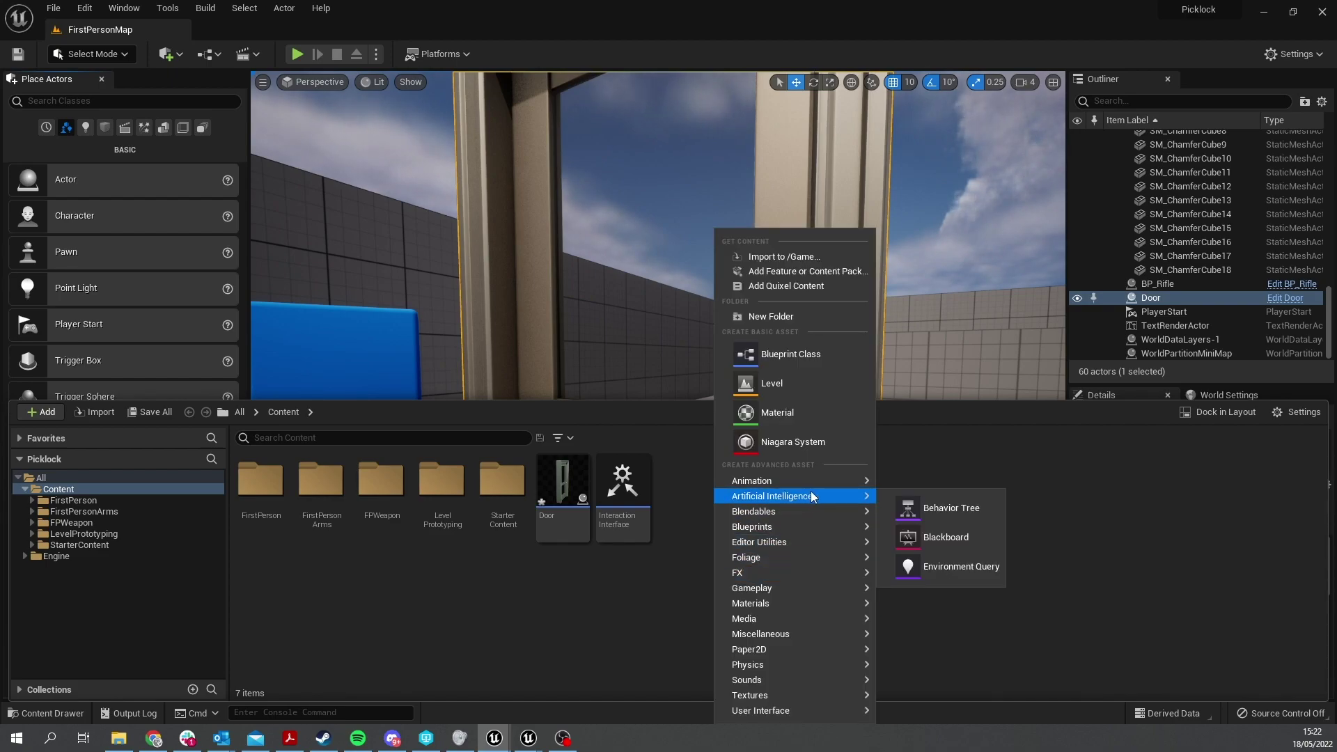
pyautogui.click(813, 361)
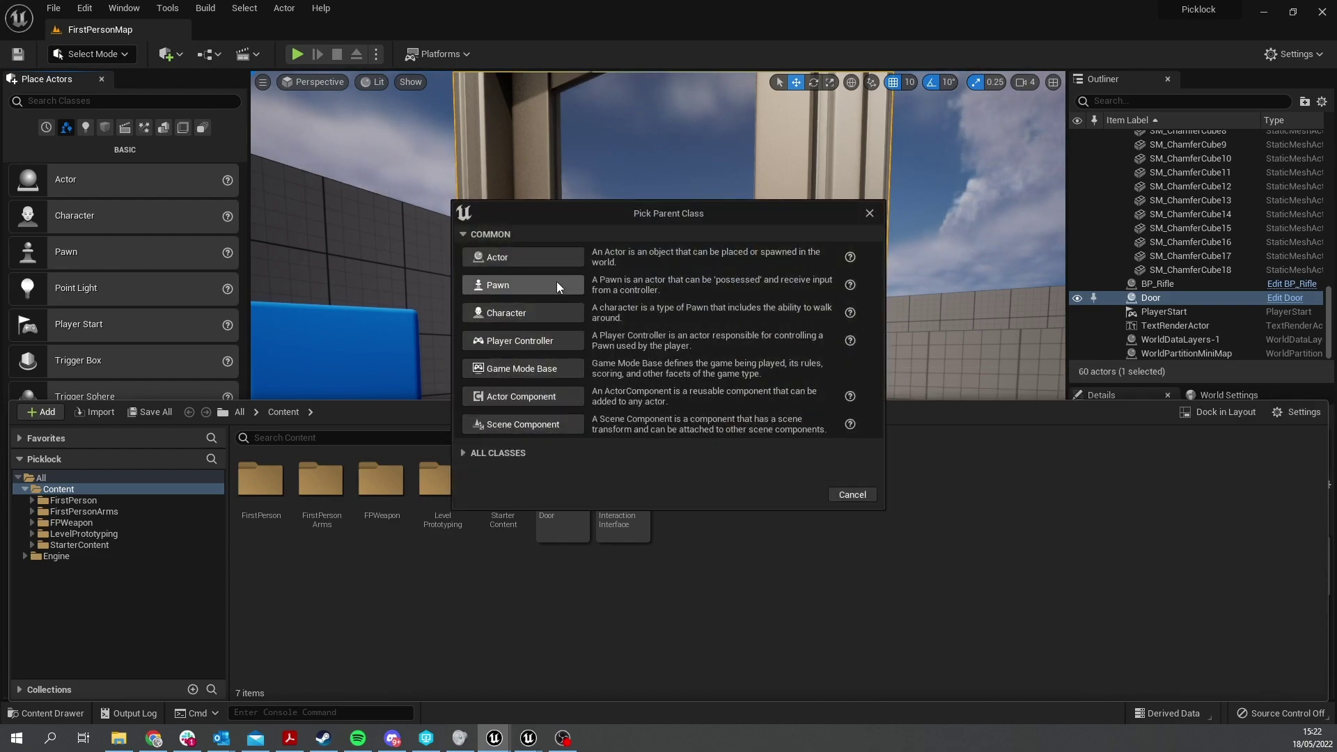
pyautogui.click(531, 265)
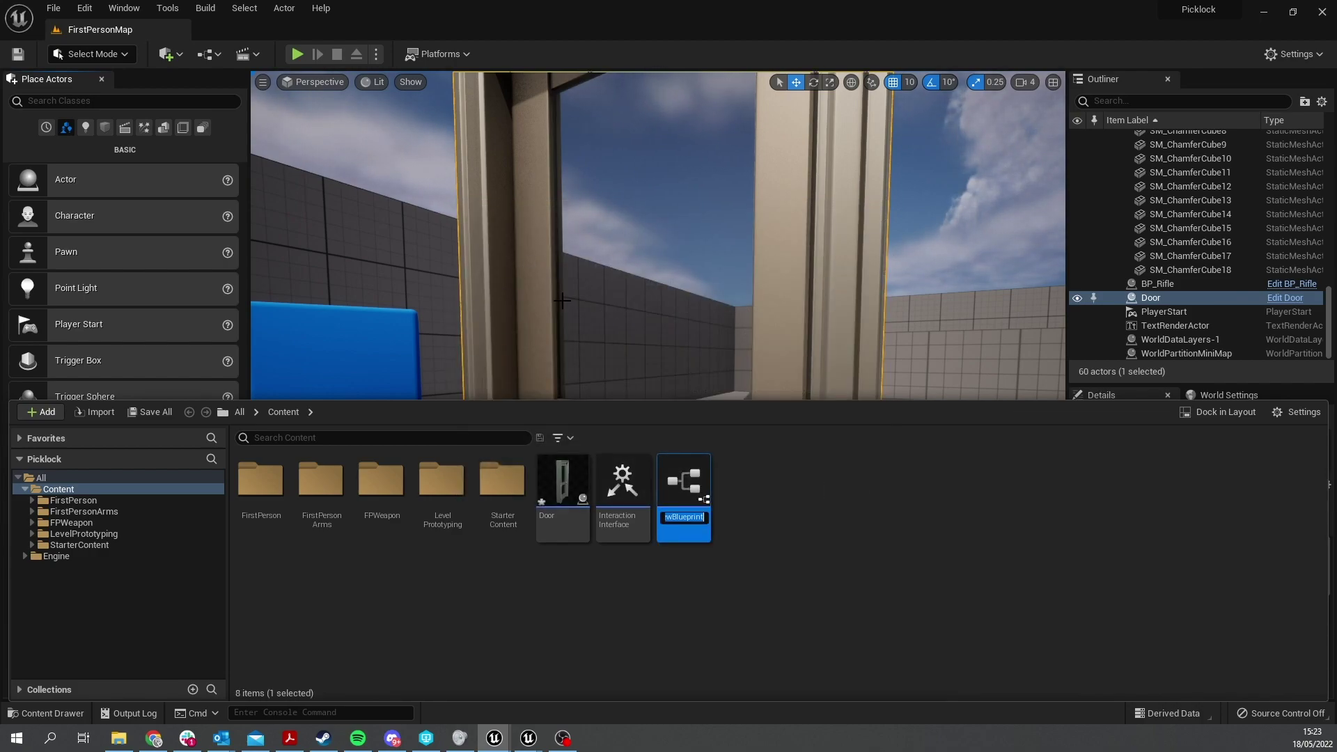
pyautogui.write('Picklo')
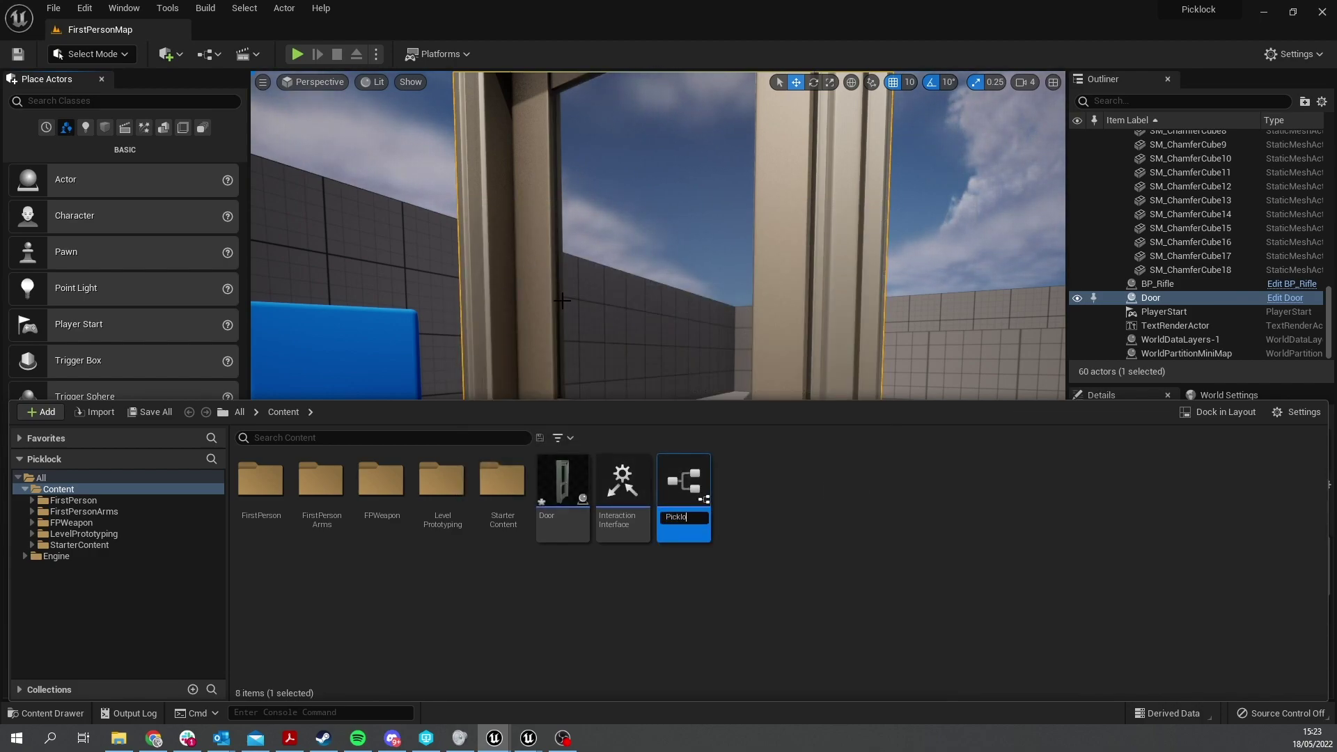
pyautogui.write('ckMinigame')
pyautogui.press('Return')
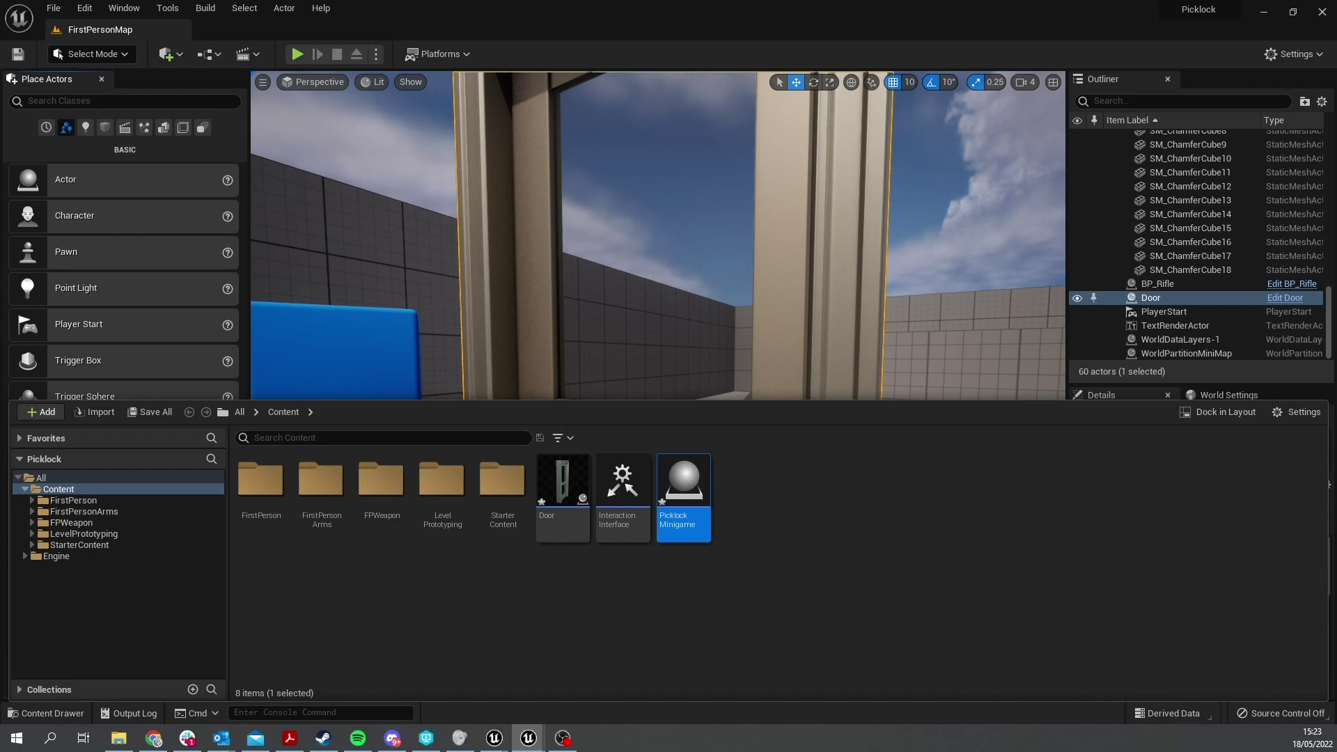
# Open the PicklockMinigame blueprint and compile it
pyautogui.doubleClick(705, 495)
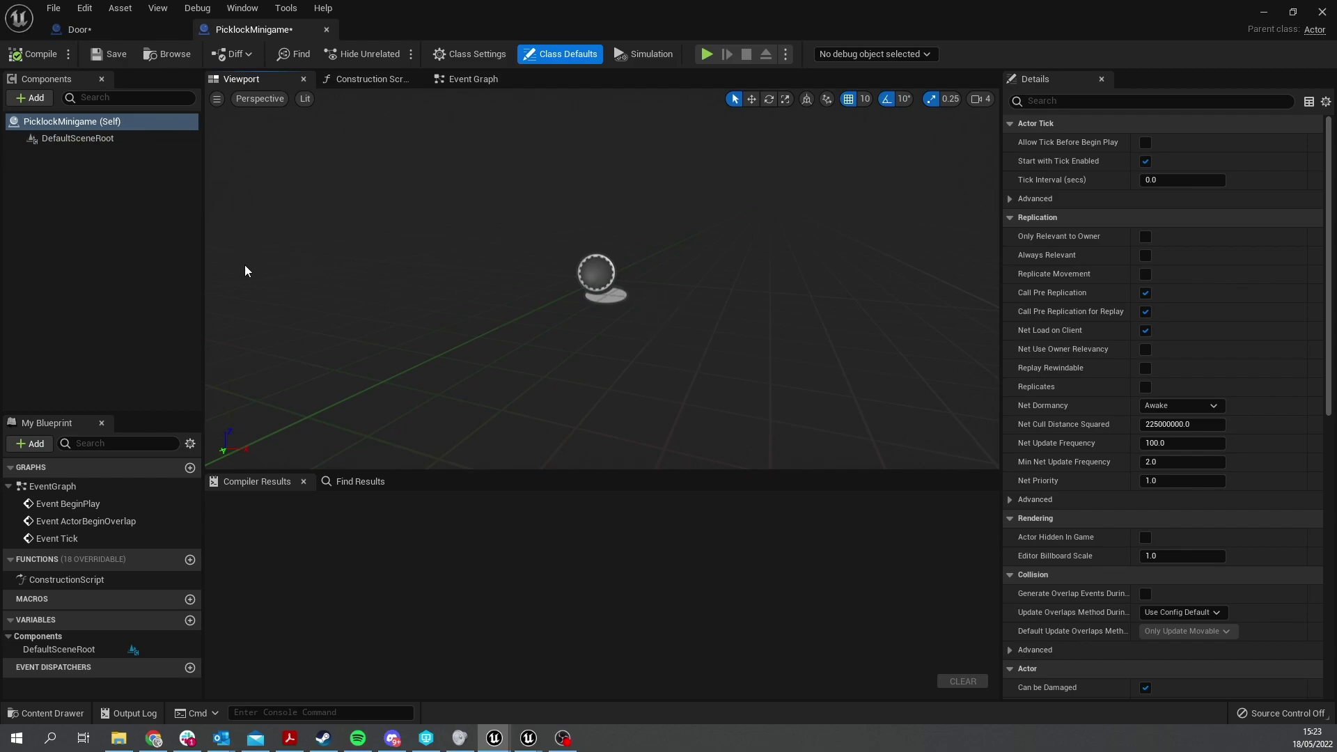
pyautogui.click(137, 263)
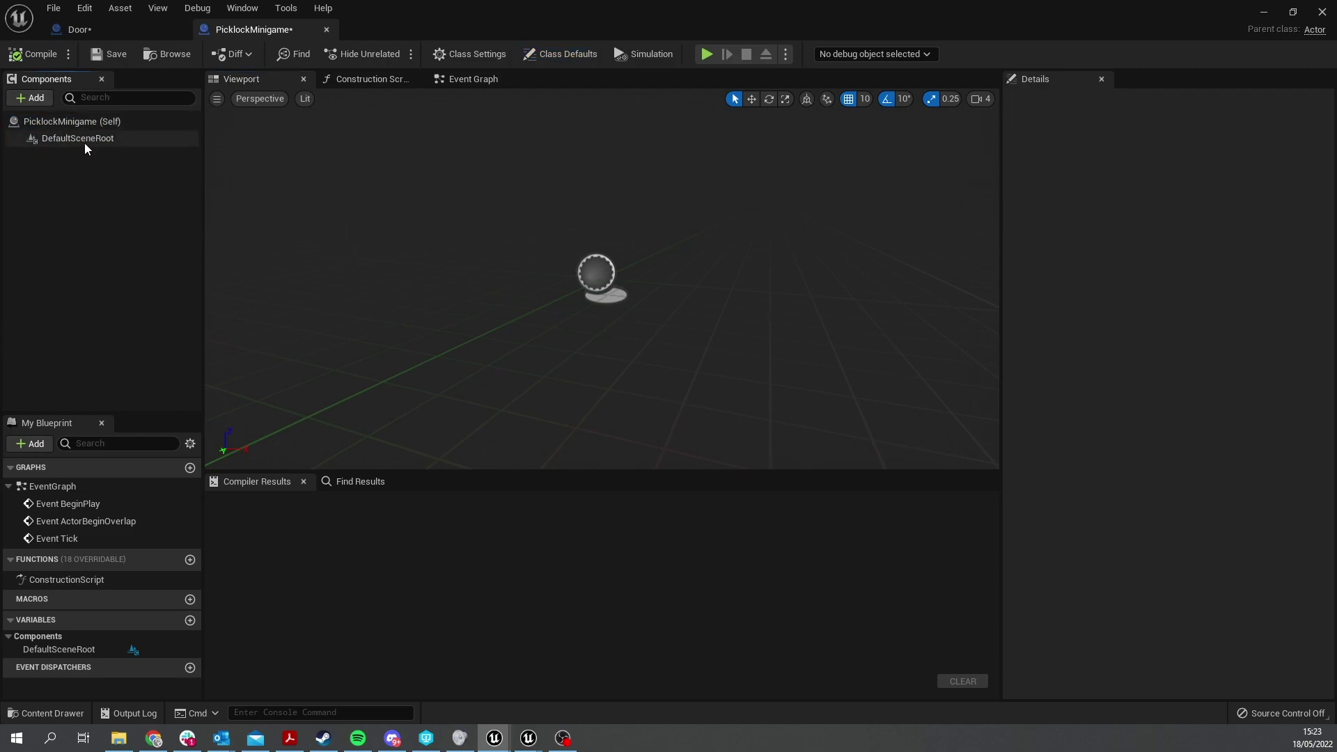
pyautogui.click(38, 58)
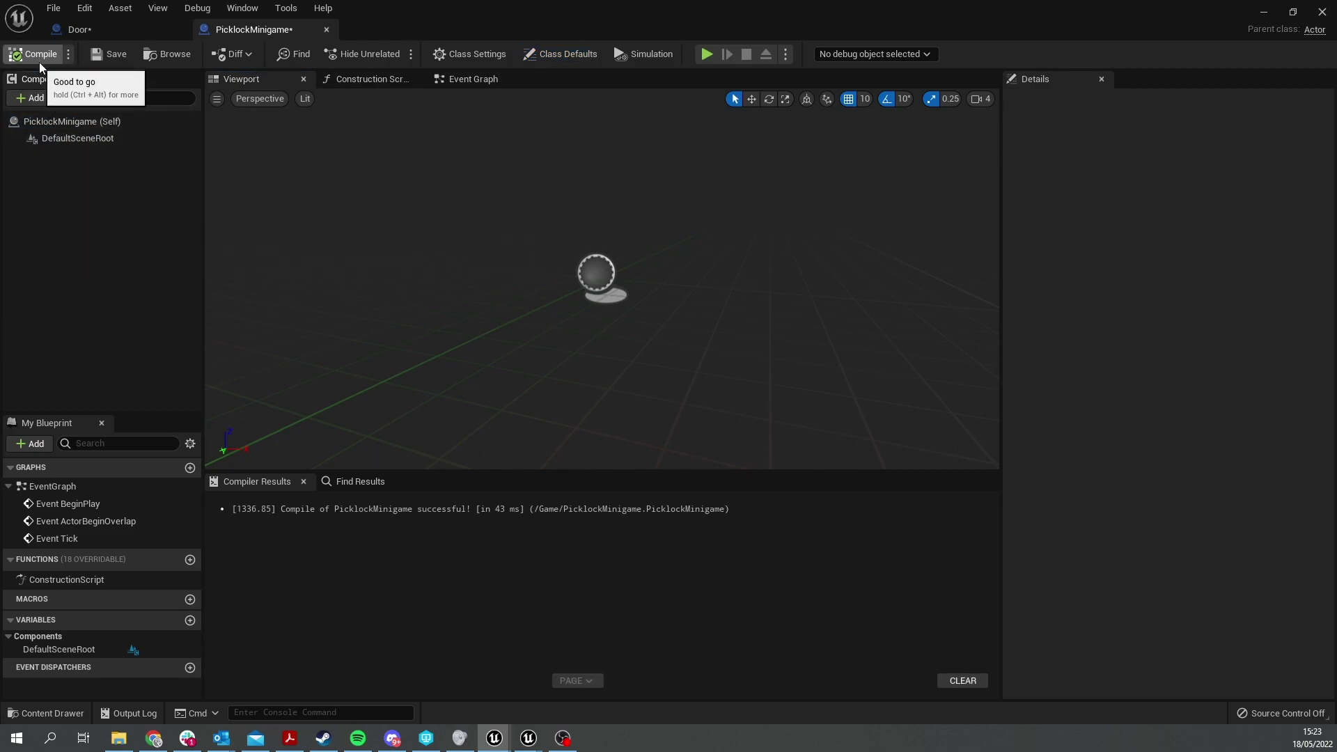
# Add a Static Mesh component named Lock to PicklockMinigame and assign it the Cylinder mesh
pyautogui.click(30, 98)
pyautogui.write('stat')
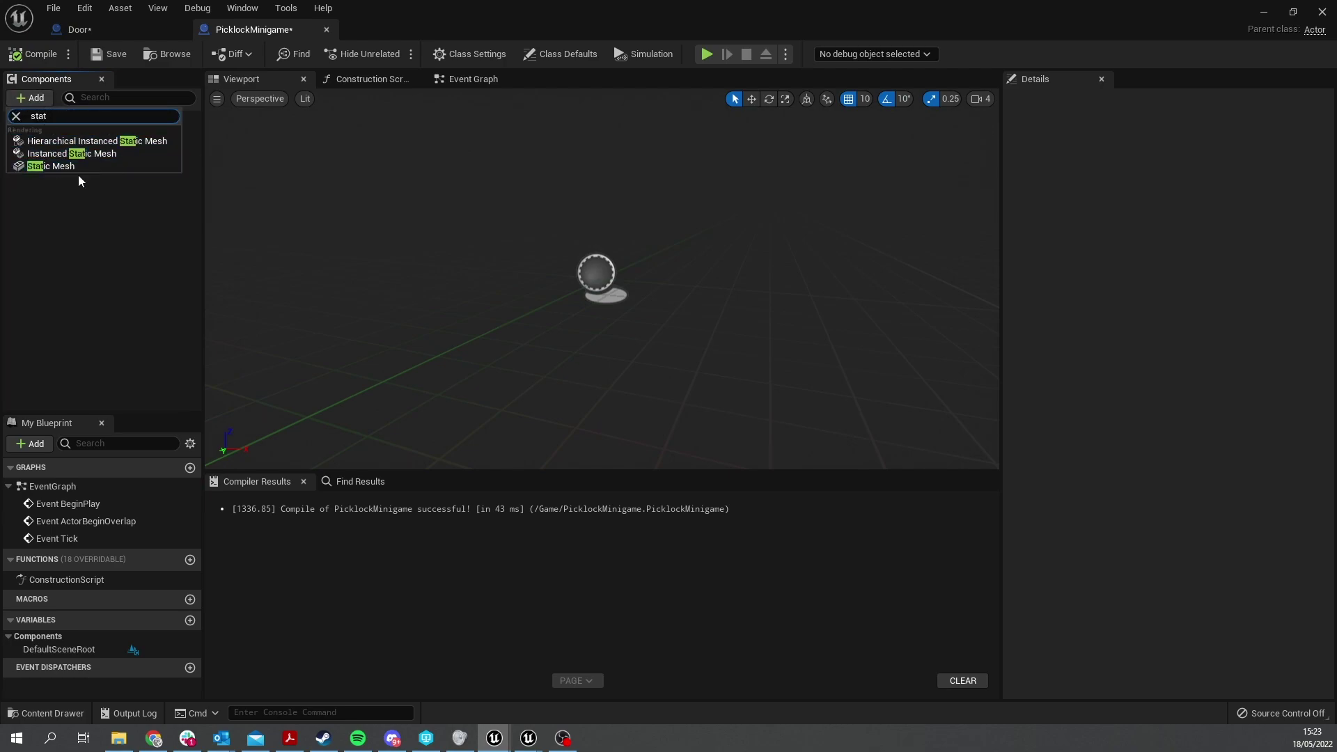
pyautogui.click(78, 171)
pyautogui.write('Lock')
pyautogui.press('Return')
pyautogui.click(1240, 371)
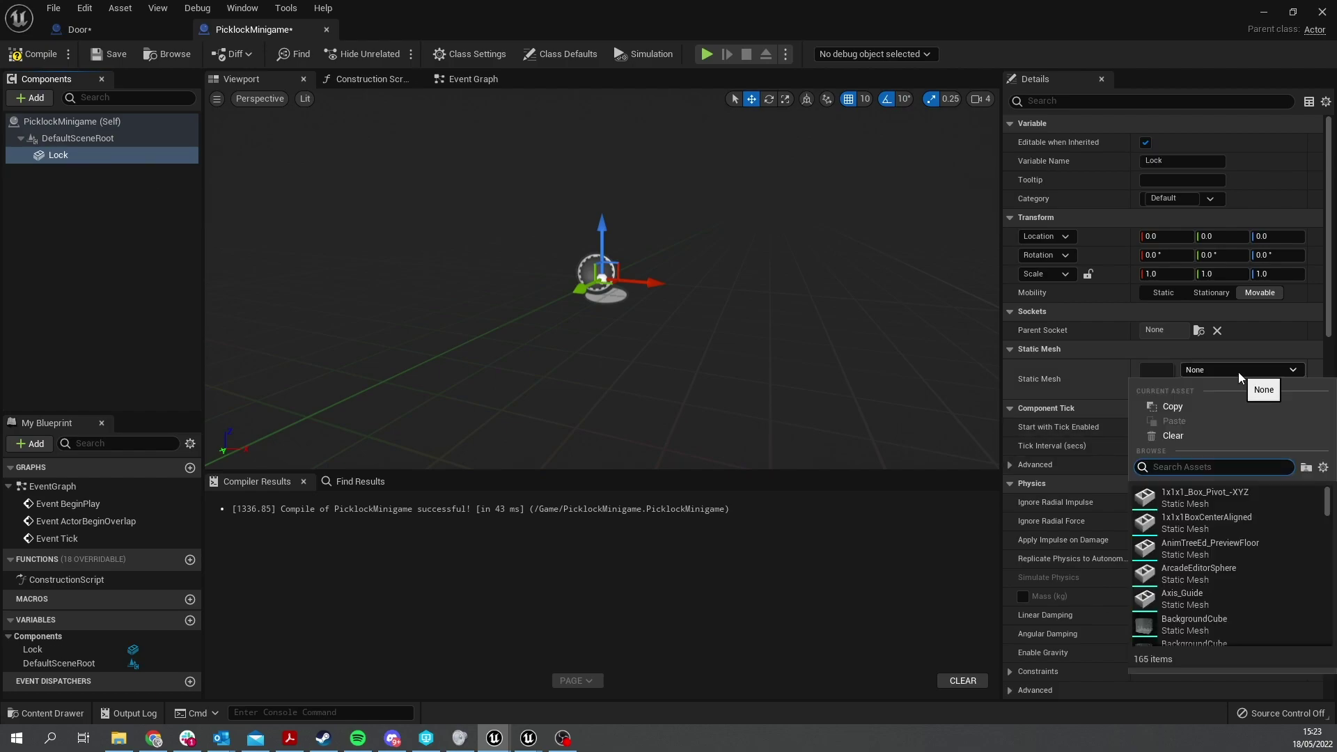
pyautogui.write('cylinder')
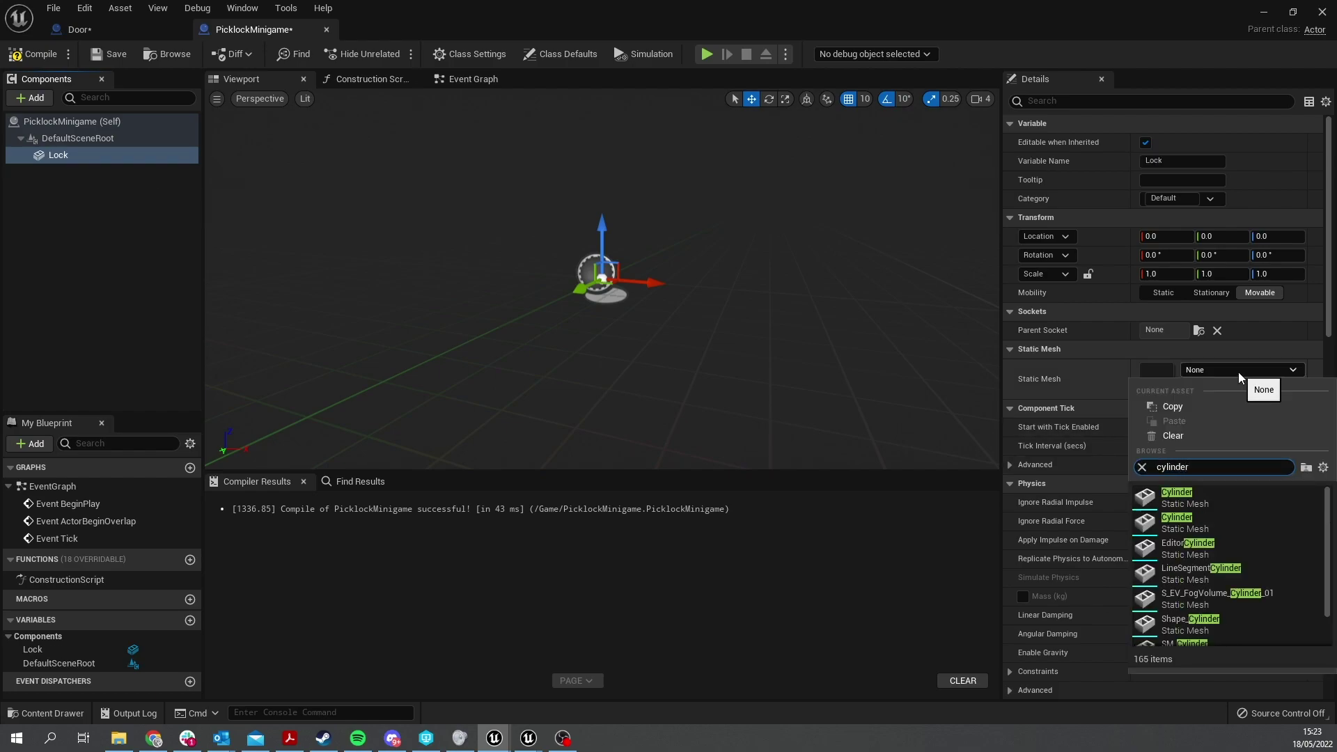
pyautogui.click(1211, 500)
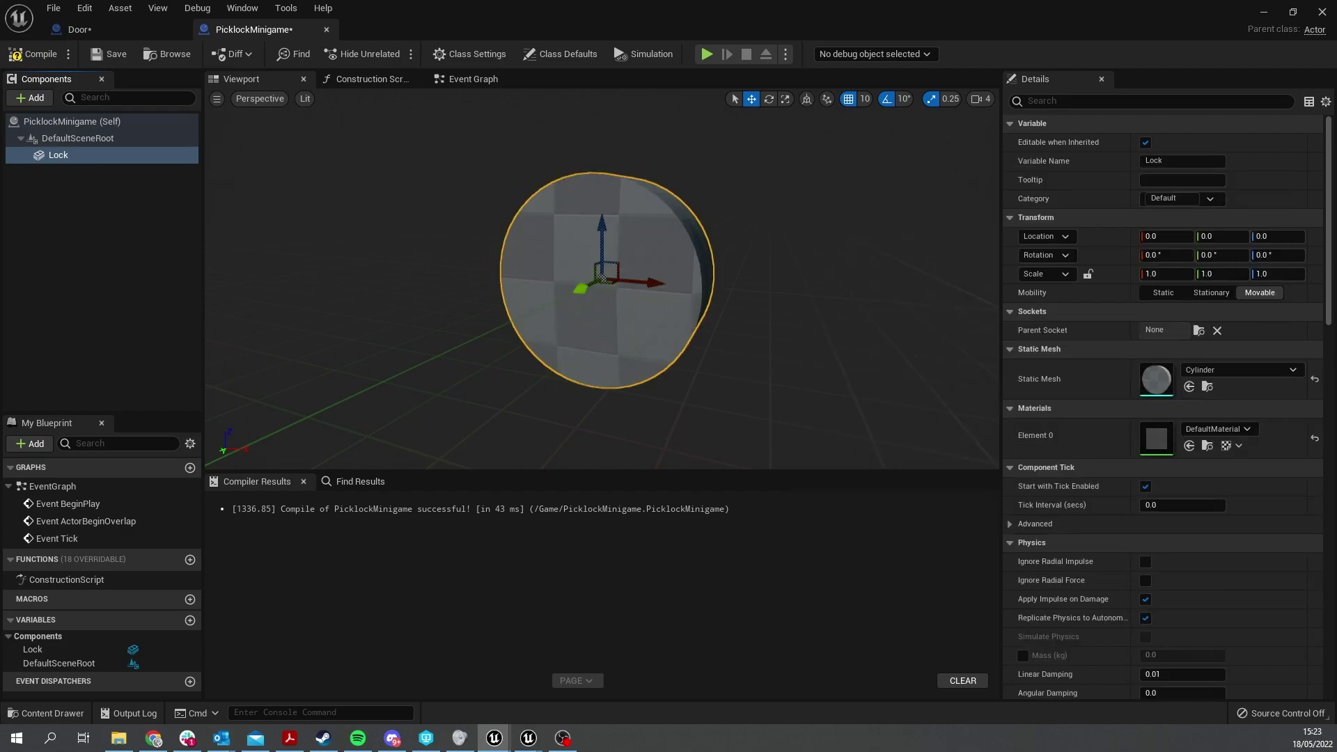
# Inspect the Lock cylinder's orientation and shape from several sides in the blueprint viewport
pyautogui.keyDown('alt'); pyautogui.moveTo(738, 348); pyautogui.dragTo(571, 349); pyautogui.keyUp('alt')
pyautogui.keyDown('alt'); pyautogui.moveTo(648, 332); pyautogui.dragTo(695, 333); pyautogui.keyUp('alt')
pyautogui.moveTo(555, 352); pyautogui.dragTo(488, 351, button='right')
pyautogui.press('s')
pyautogui.press('d')
pyautogui.press('f')
pyautogui.press('e')
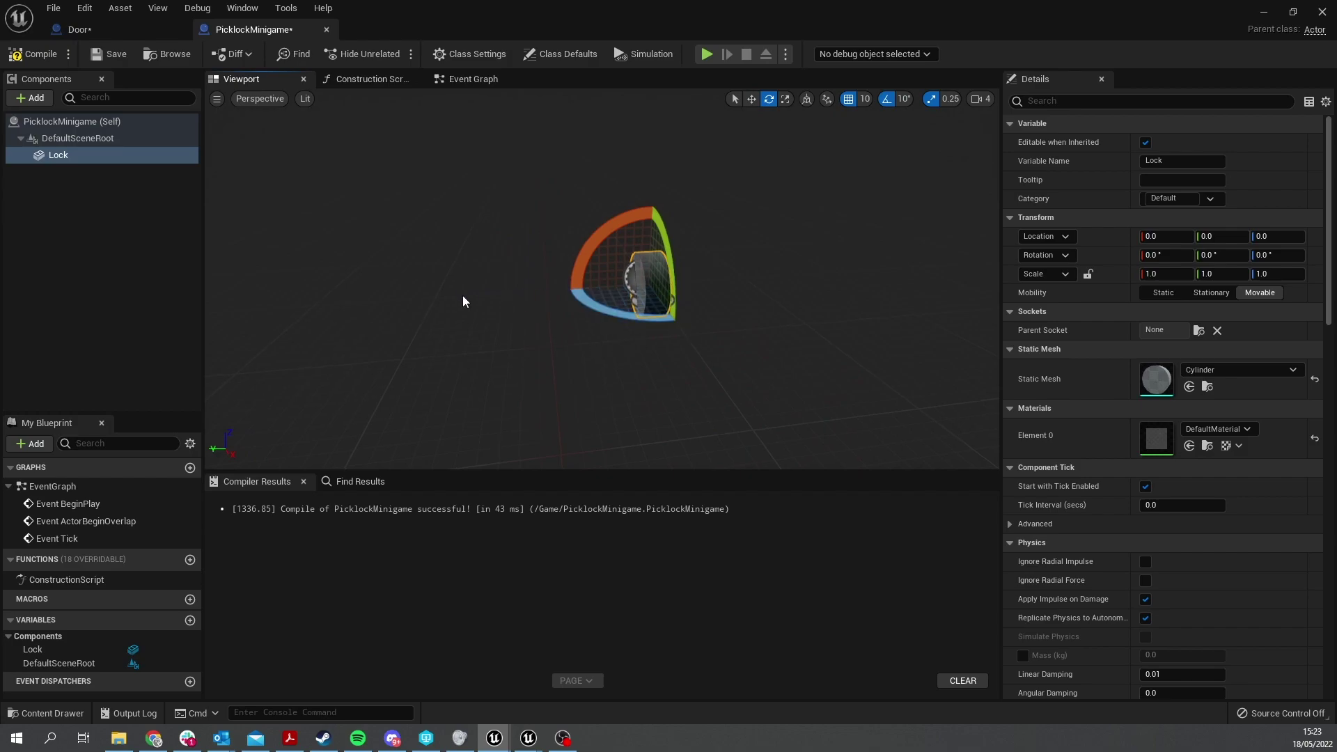
pyautogui.click(95, 226)
pyautogui.press('a')
pyautogui.moveTo(512, 272); pyautogui.dragTo(669, 279, button='right')
pyautogui.press('w')
pyautogui.moveTo(642, 230); pyautogui.dragTo(649, 233, button='right')
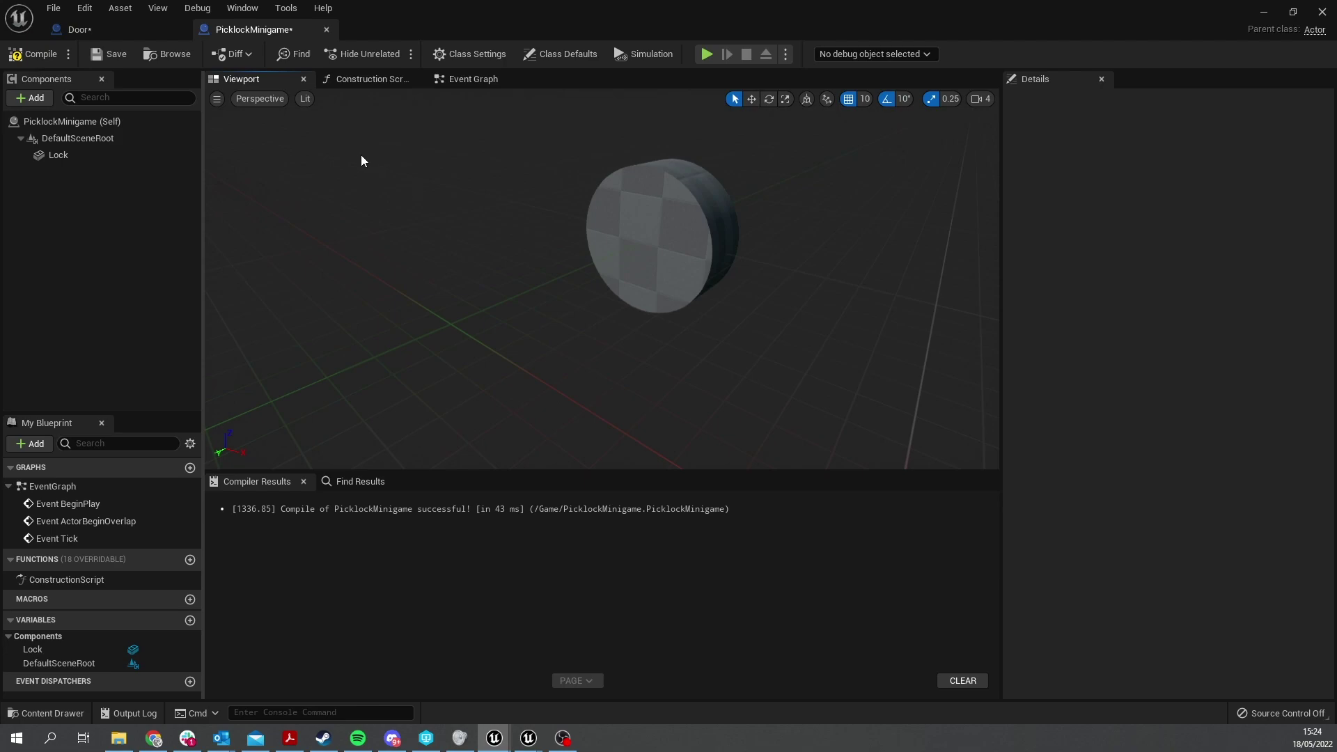
# Add a Scene component named LeftPick_Scene to the PicklockMinigame blueprint
pyautogui.click(43, 101)
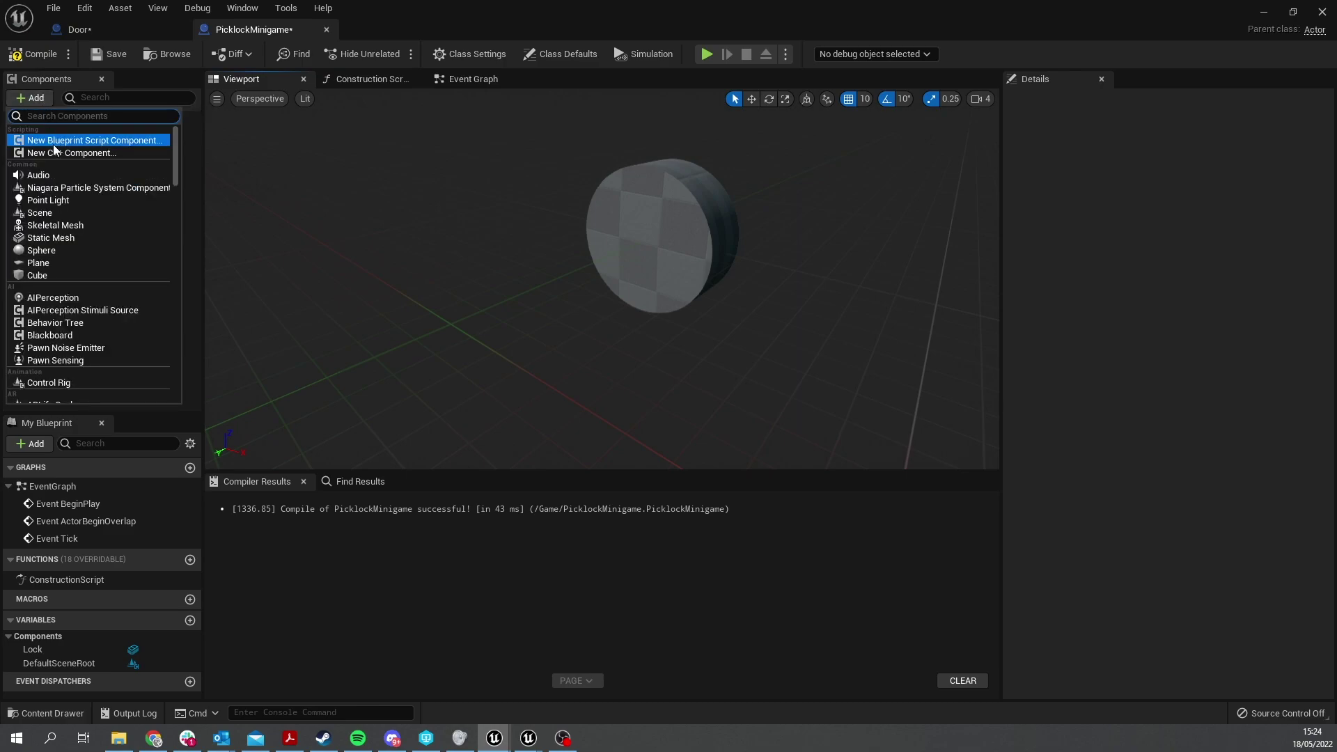
pyautogui.click(65, 210)
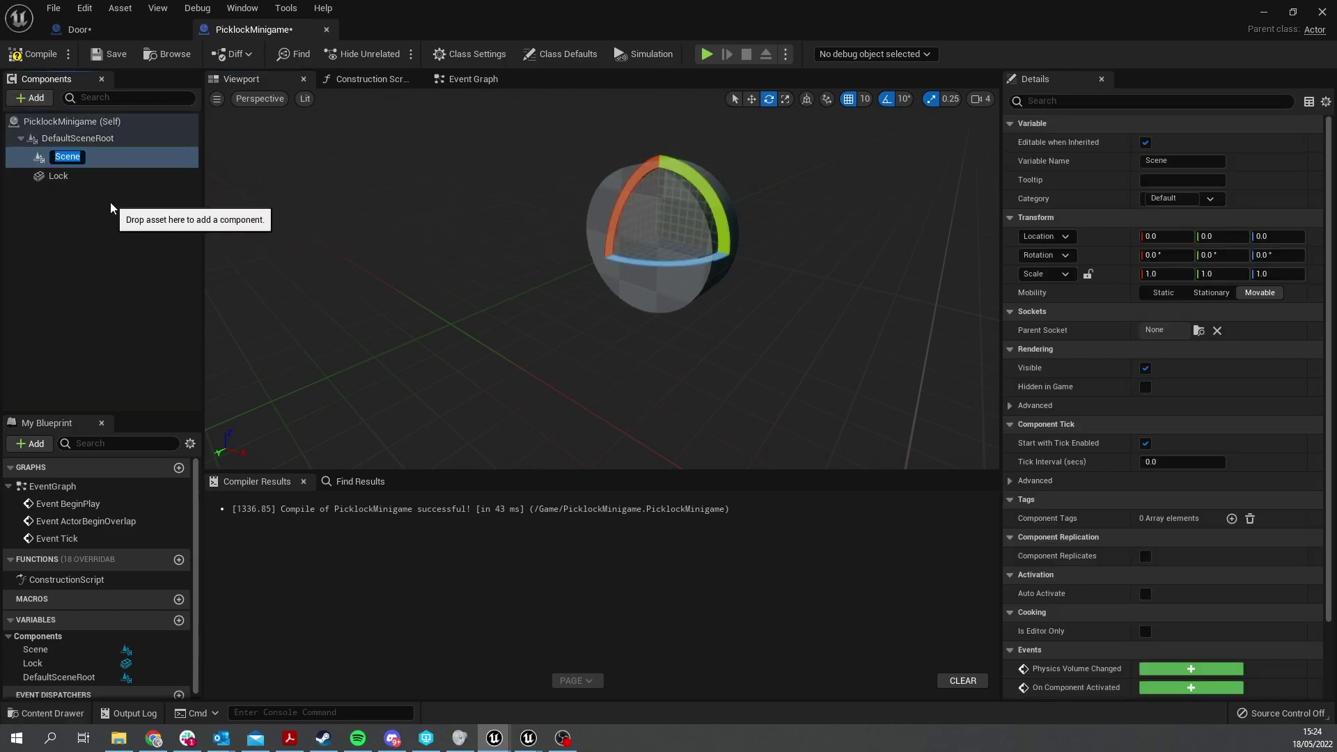
pyautogui.write('LeftPick_Scene')
pyautogui.press('Return')
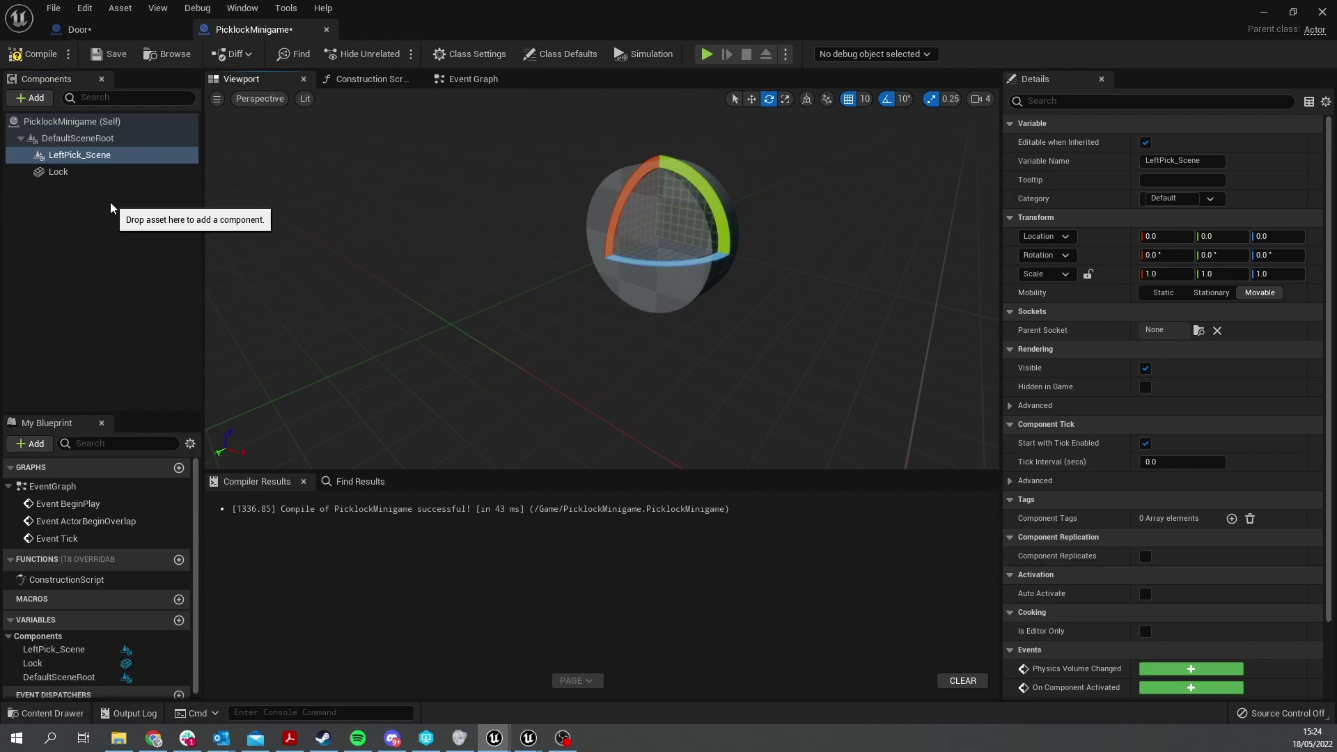
# Add a Static Mesh component named LeftLockpick under LeftPick_Scene and assign it the Cube mesh
pyautogui.click(35, 98)
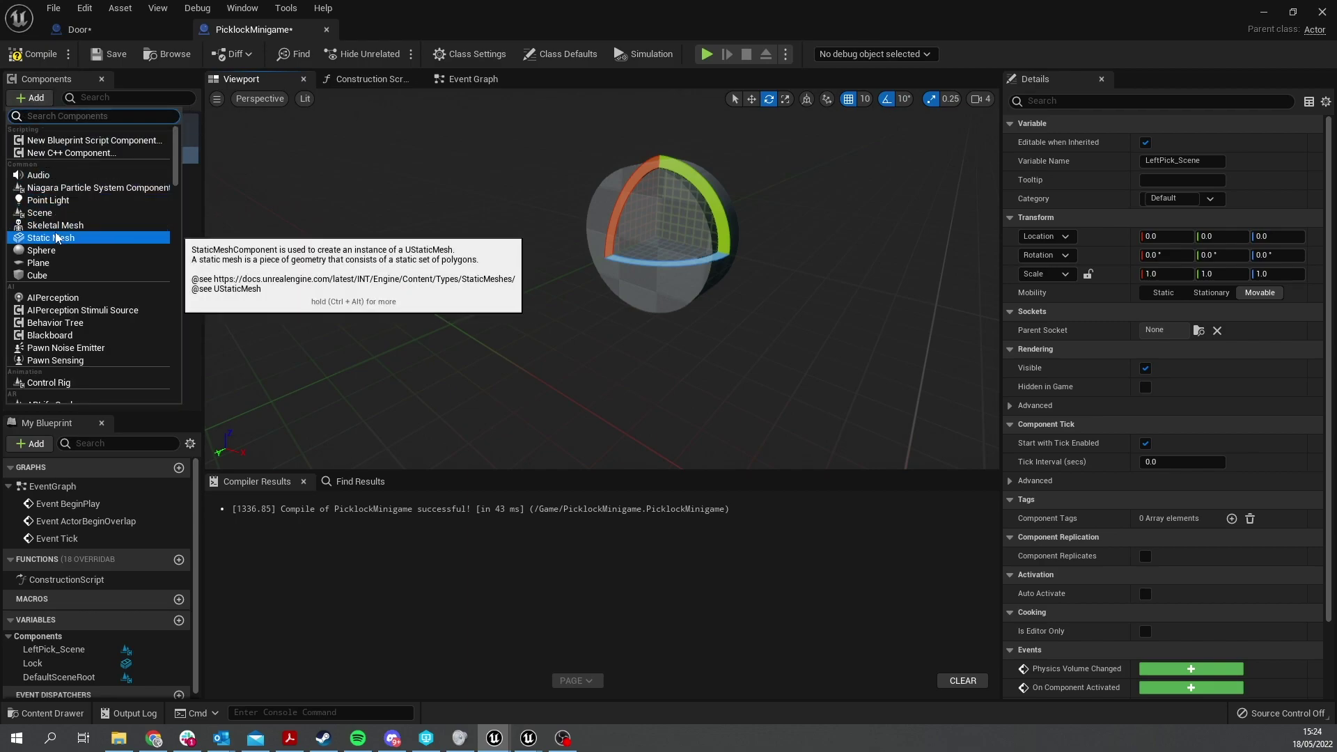
pyautogui.click(56, 237)
pyautogui.write('LeftLockpick')
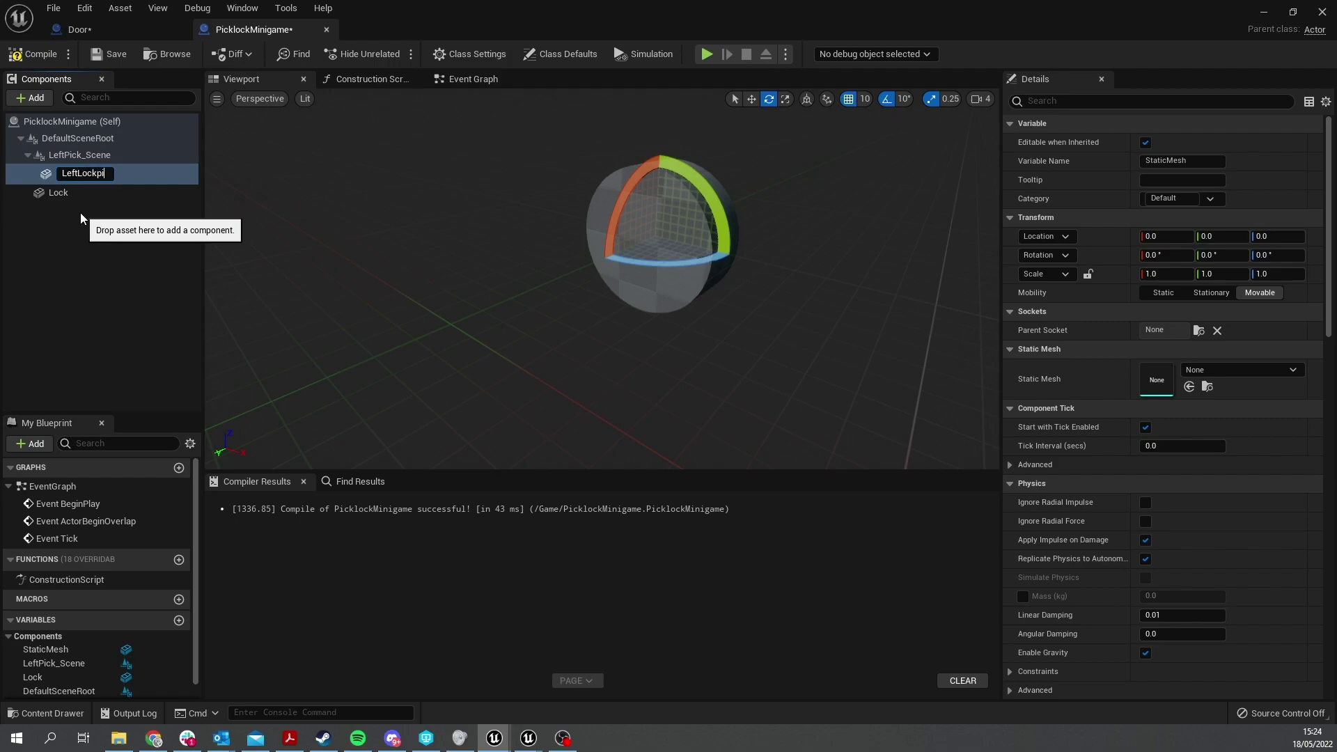
pyautogui.press('Return')
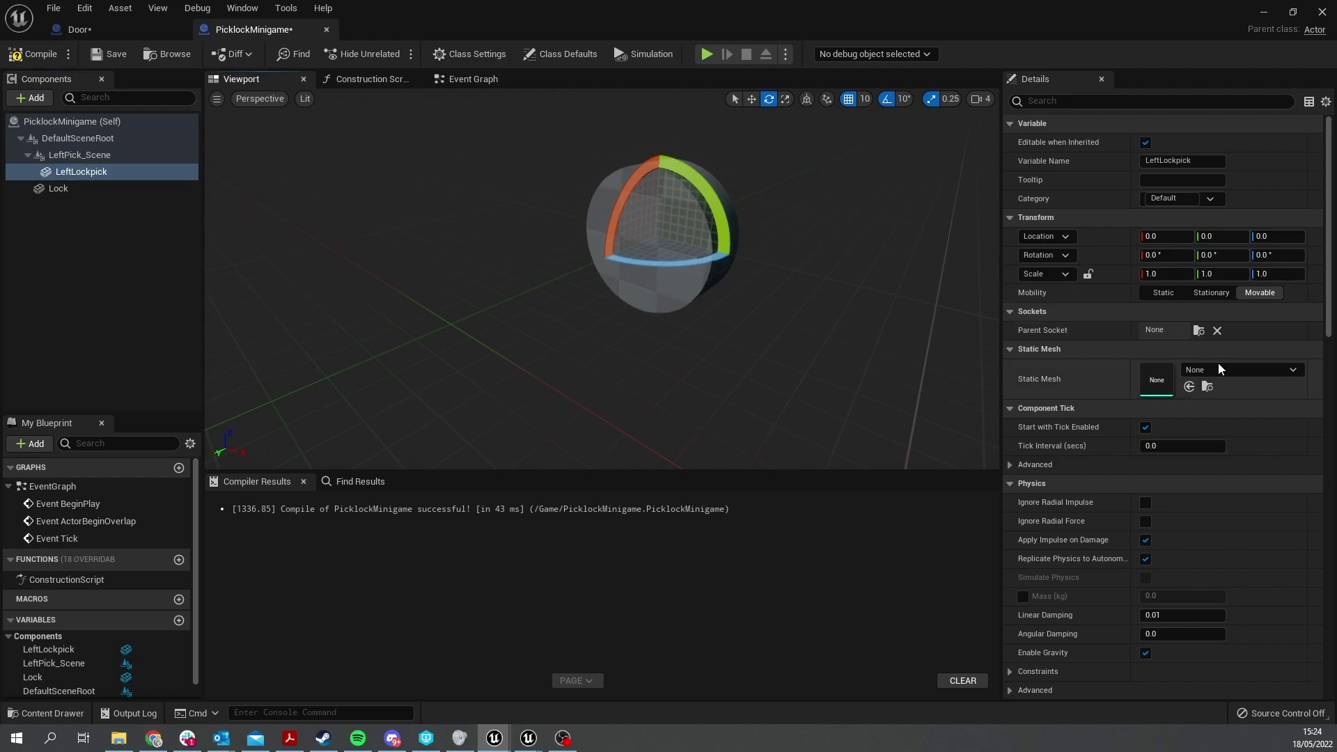
pyautogui.click(1236, 371)
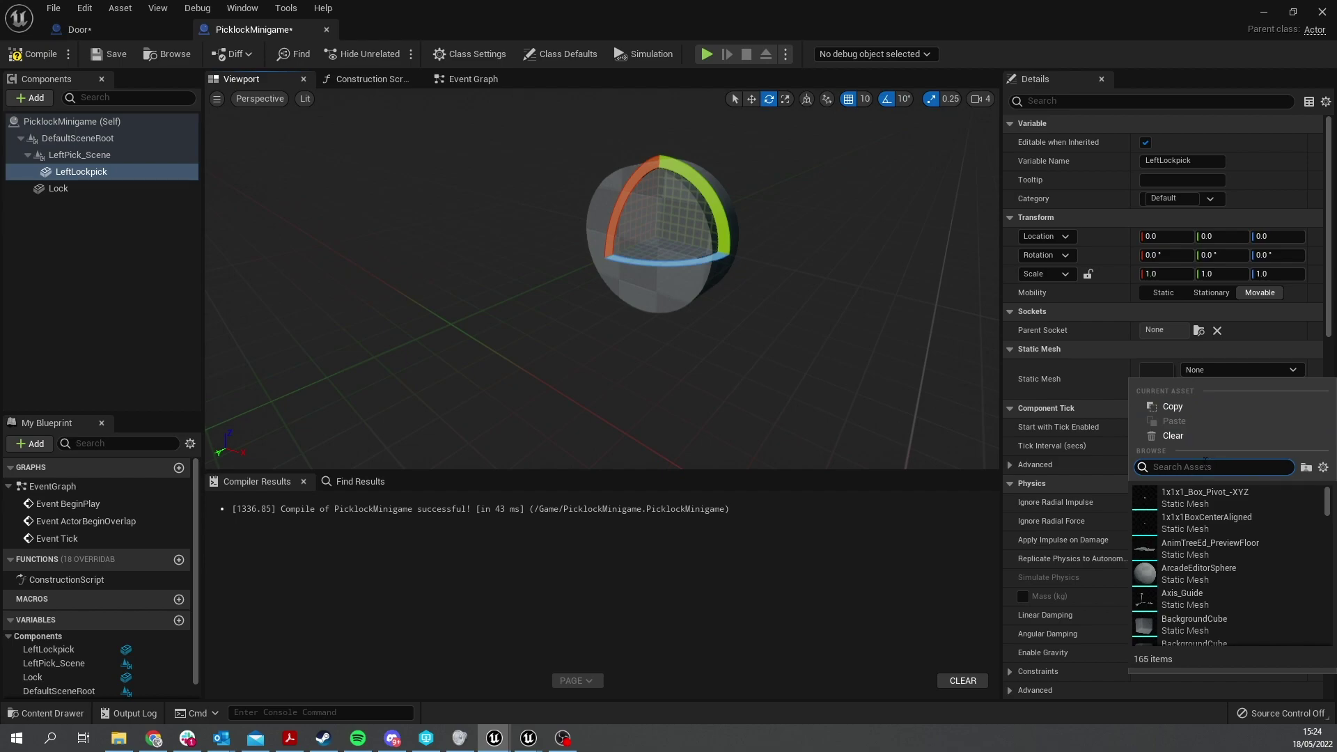
pyautogui.write('cube')
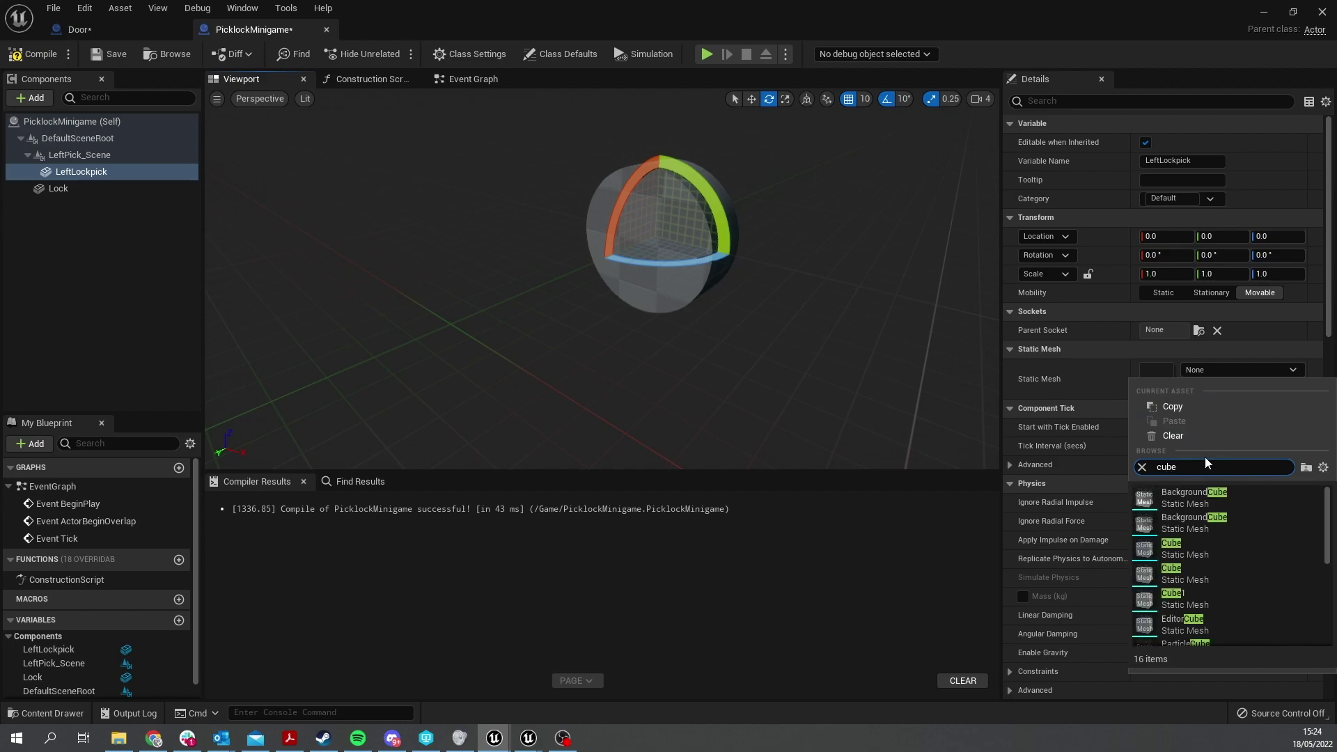
pyautogui.click(1198, 555)
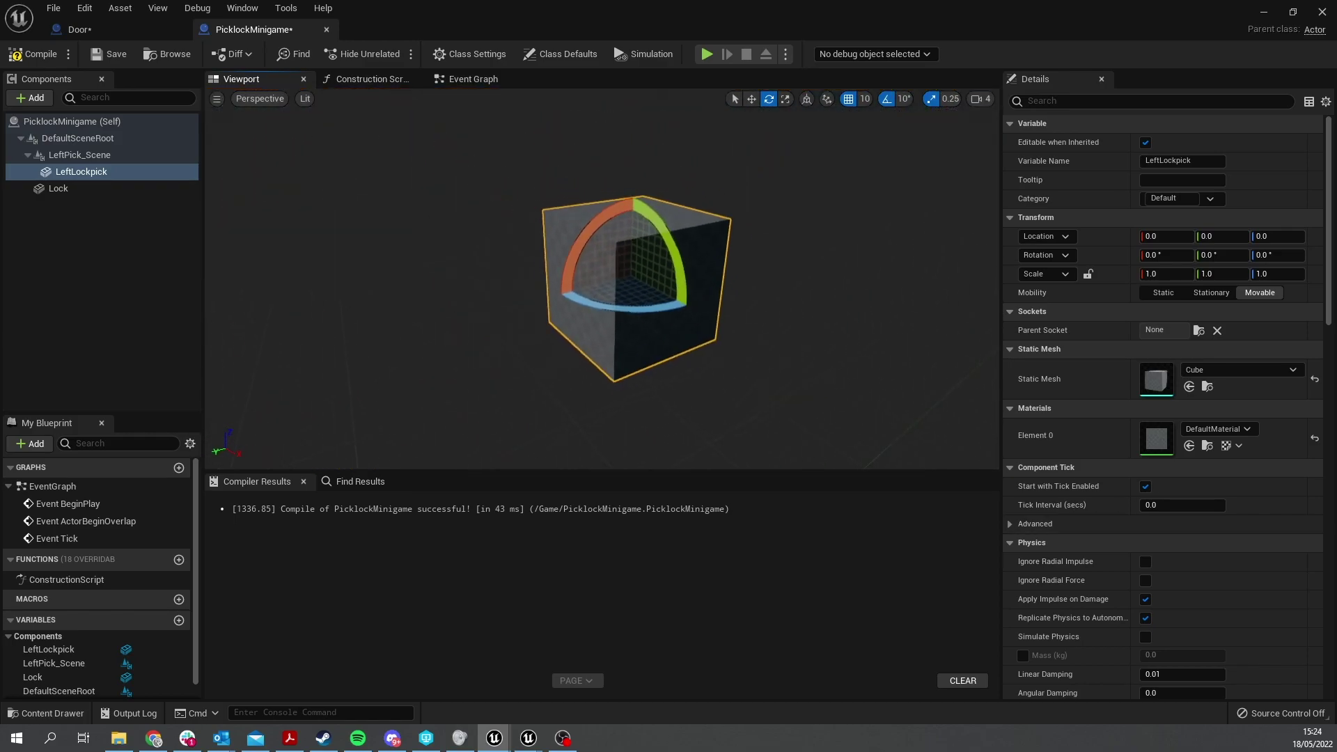
# With scale snapping off, scale LeftLockpick into a thin bar with Y scale about 0.635 and move it to Y location 90
pyautogui.press('r')
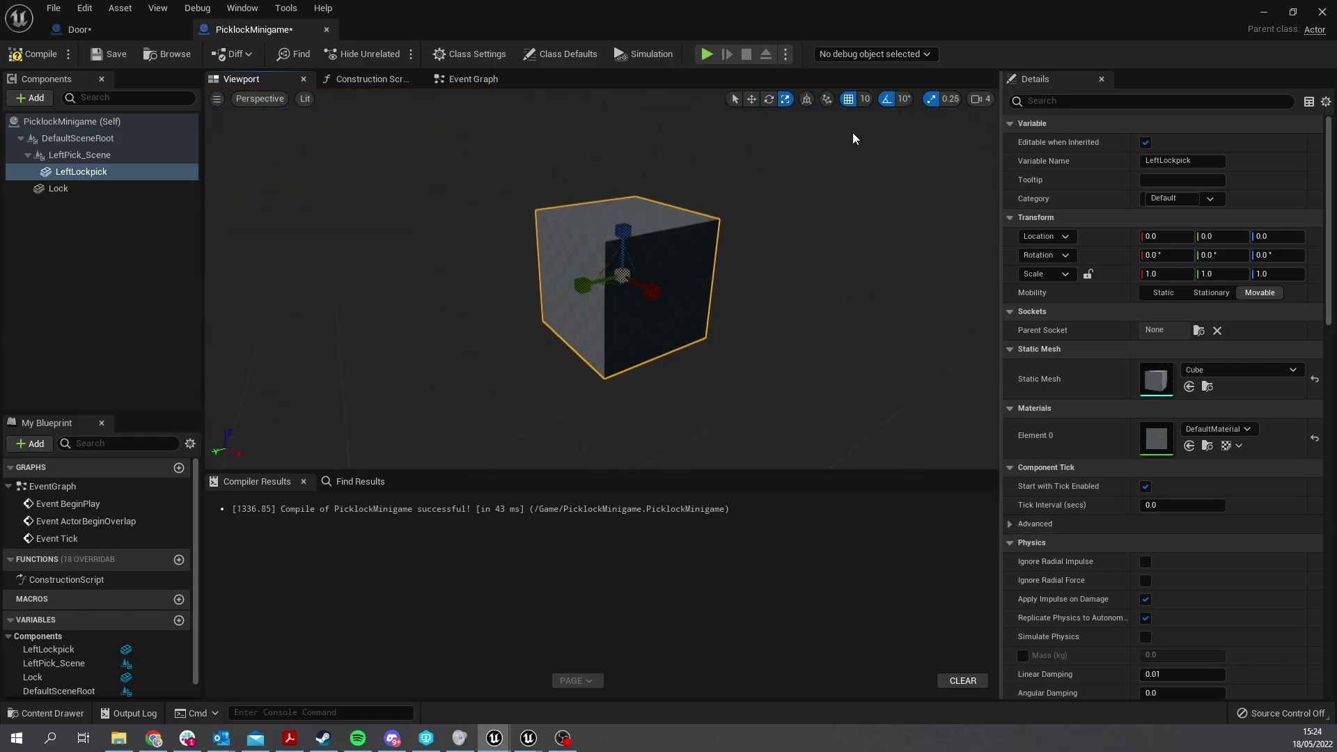
pyautogui.click(931, 98)
pyautogui.moveTo(623, 276); pyautogui.dragTo(689, 316)
pyautogui.moveTo(689, 316); pyautogui.dragTo(748, 263, button='right')
pyautogui.press('w')
pyautogui.press('d')
pyautogui.press('a')
pyautogui.press('d')
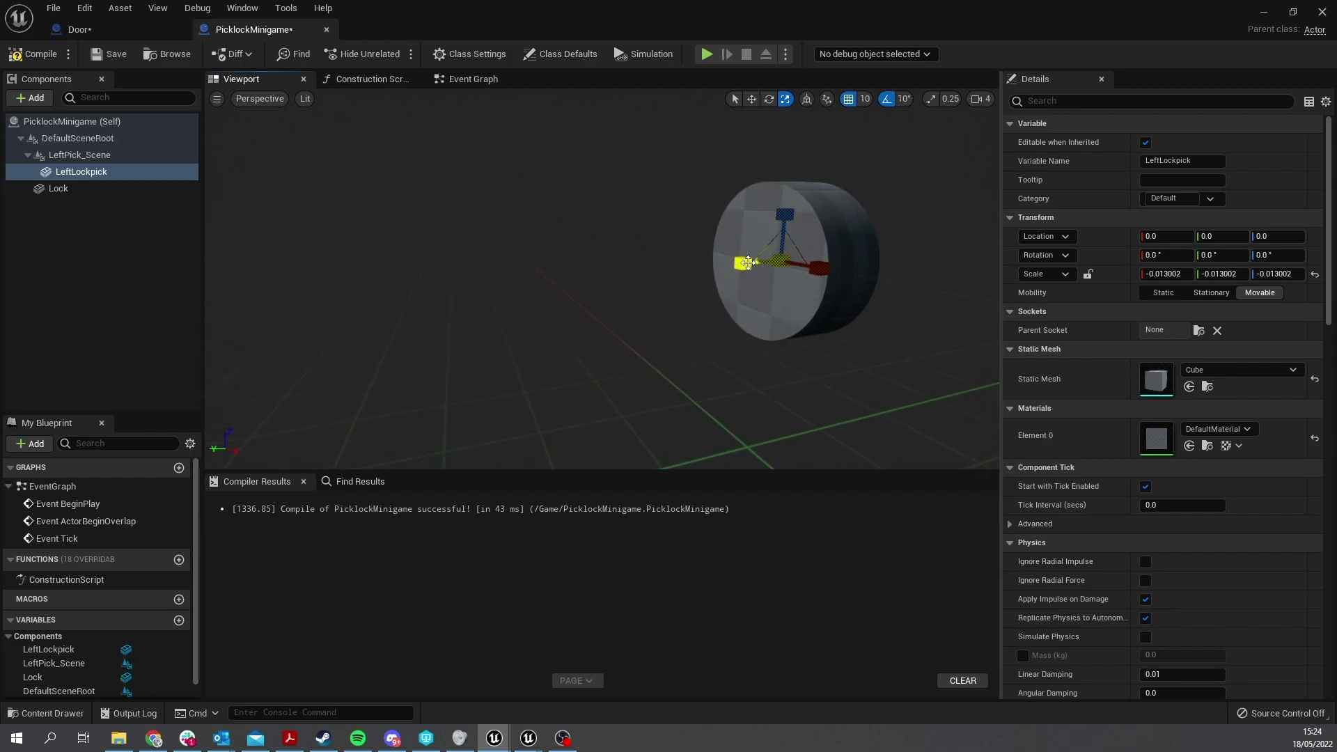
pyautogui.moveTo(746, 262); pyautogui.dragTo(655, 267)
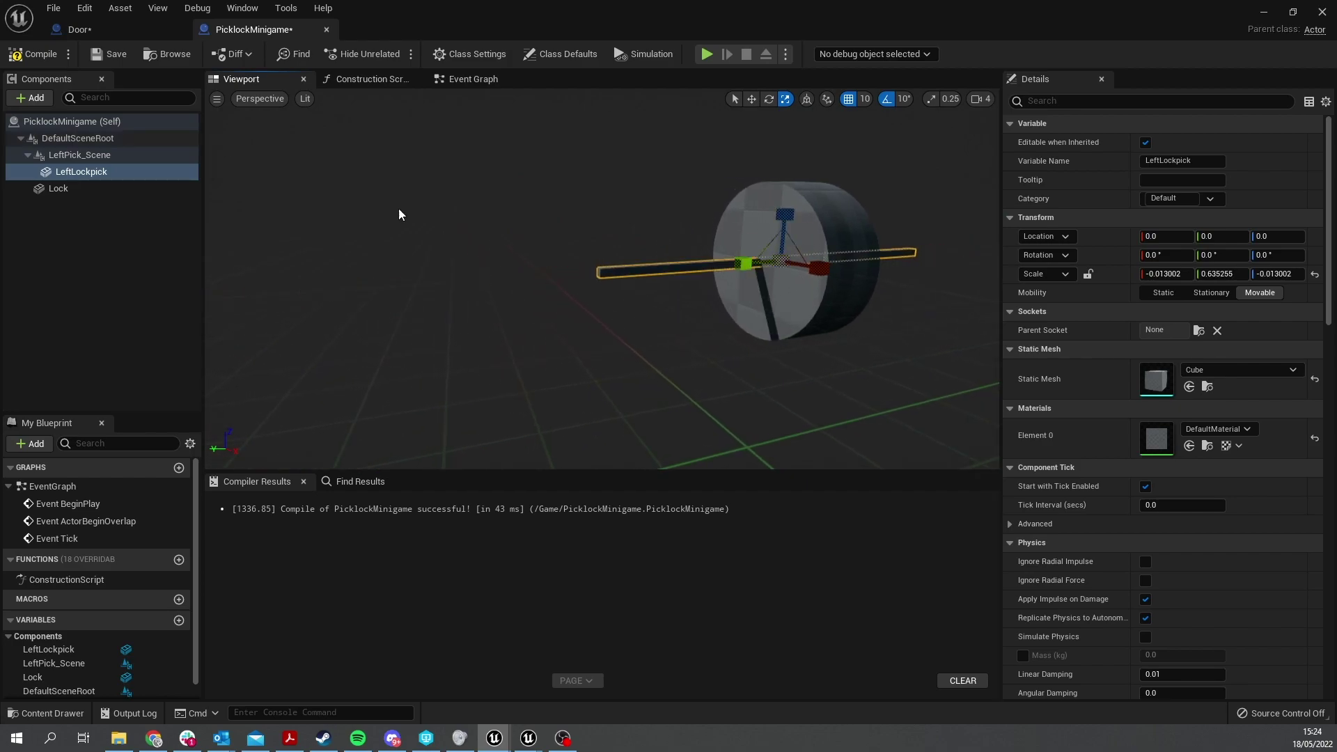
pyautogui.press('w')
pyautogui.moveTo(746, 272); pyautogui.dragTo(528, 309)
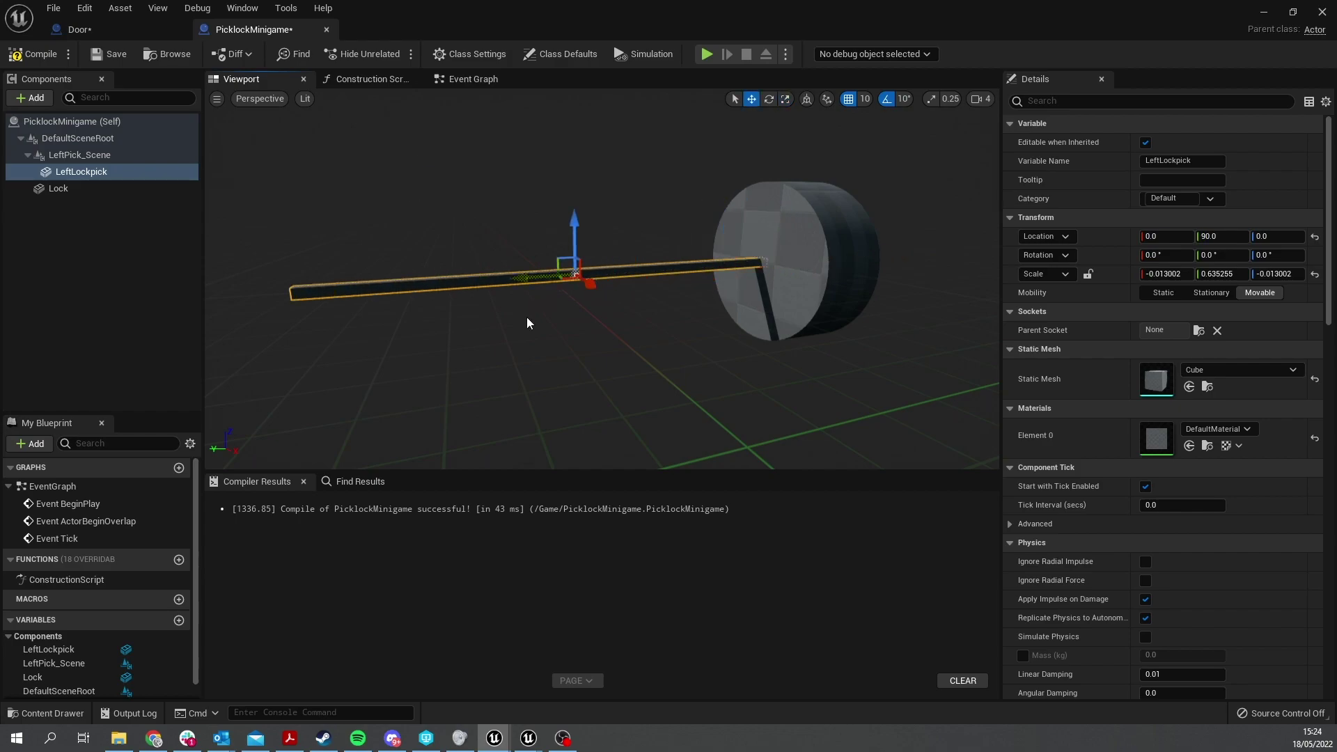
pyautogui.press('r')
pyautogui.moveTo(572, 274)
pyautogui.mouseDown()
pyautogui.moveTo(665, 209)
pyautogui.moveTo(573, 247)
pyautogui.moveTo(573, 272)
pyautogui.mouseUp()
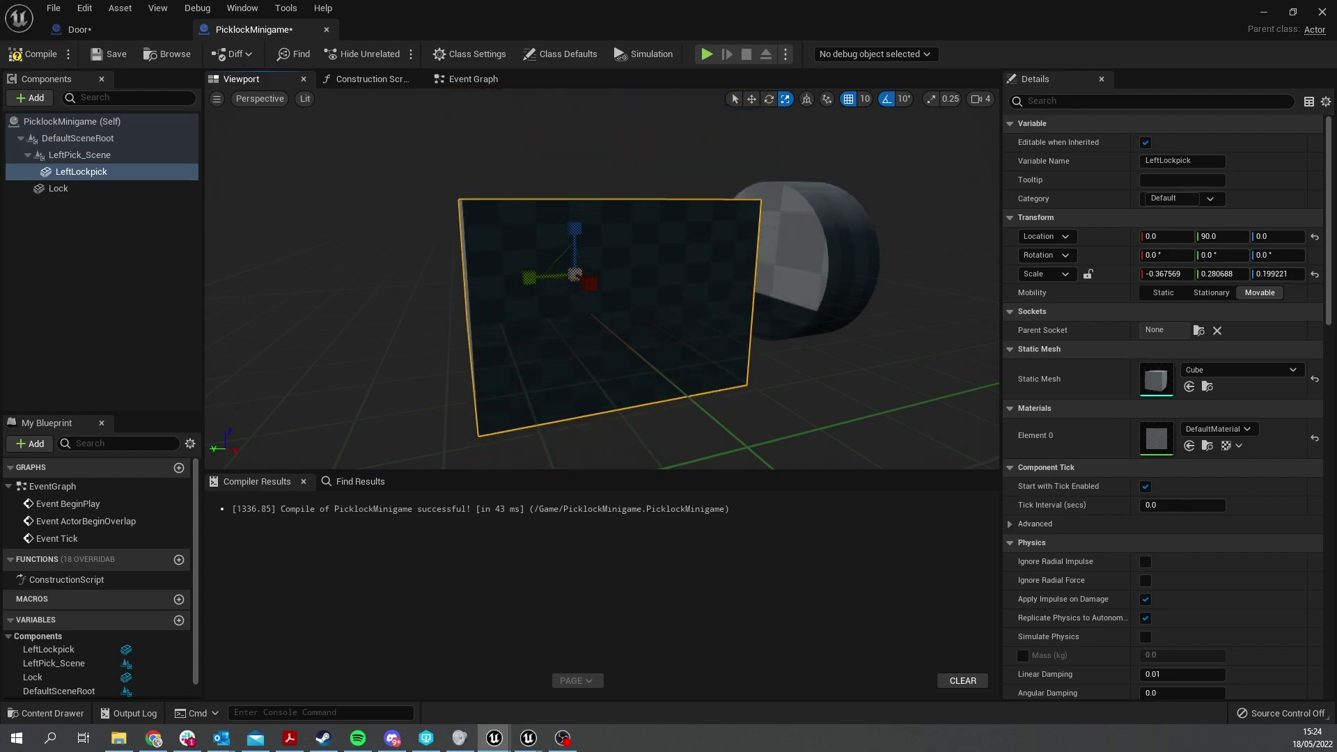
pyautogui.hotkey('ctrl', 'z')
pyautogui.hotkey('ctrl', 'z')
pyautogui.hotkey('ctrl', 'z')
# Adjust the LeftLockpick bar's thickness to an X and Z scale of about 0.019
pyautogui.moveTo(791, 308); pyautogui.dragTo(819, 324, button='right')
pyautogui.press('w')
pyautogui.moveTo(817, 324)
pyautogui.mouseDown()
pyautogui.moveTo(839, 335)
pyautogui.moveTo(813, 326)
pyautogui.mouseUp()
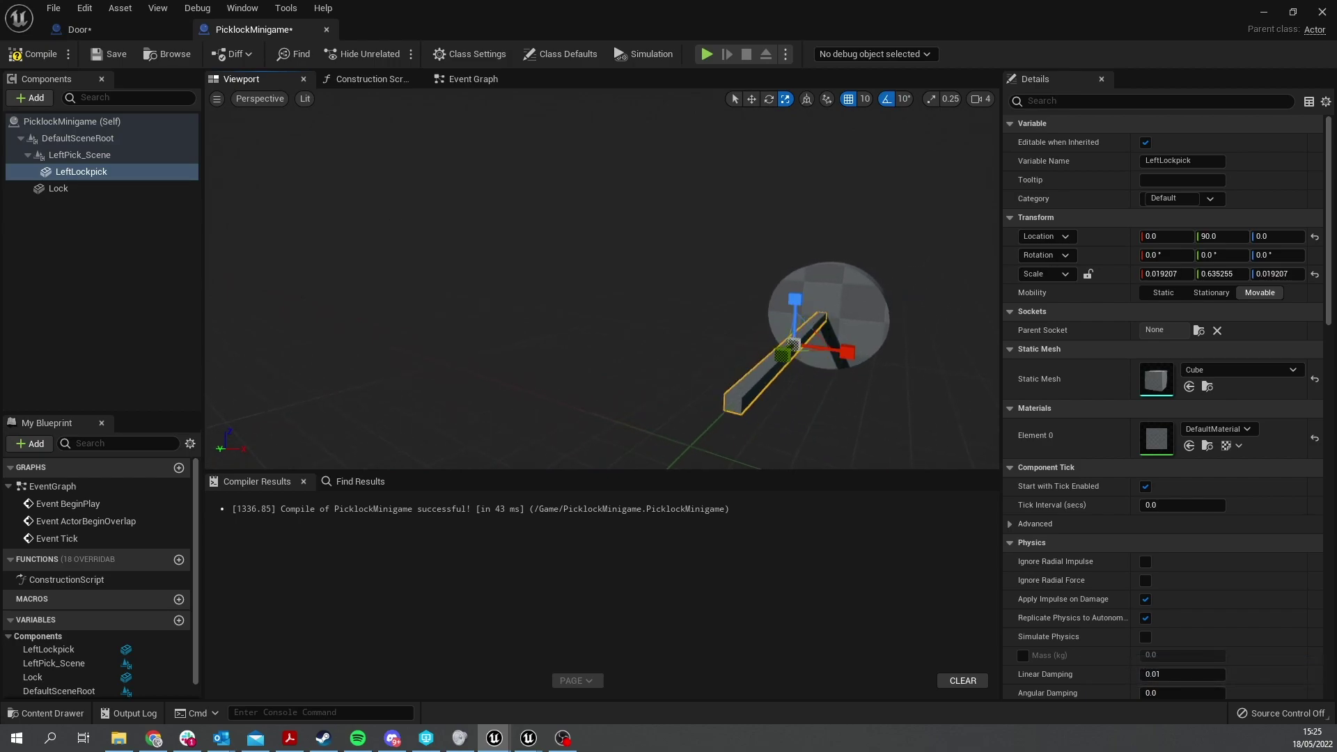
pyautogui.hotkey('alt', 'Tab')
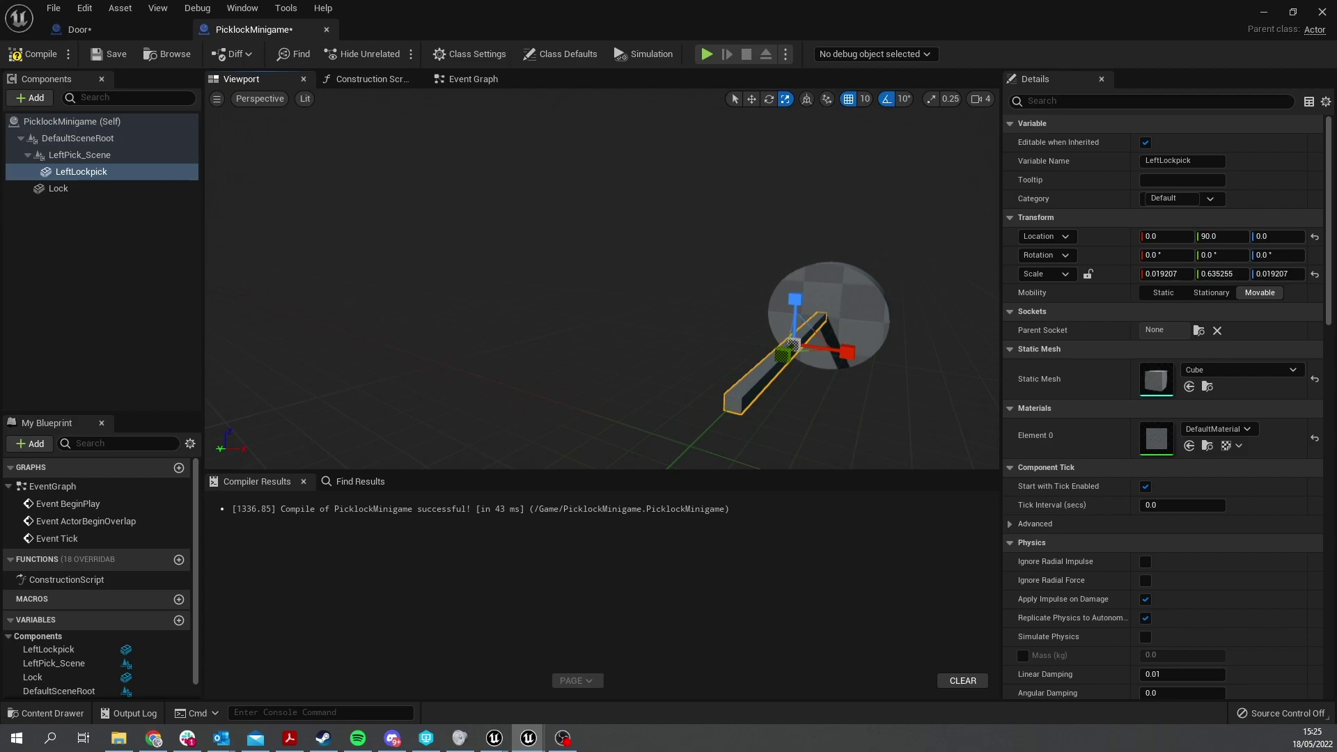
# Raise LeftPick_Scene, together with its lockpick, to a Z location of 10
pyautogui.click(95, 157)
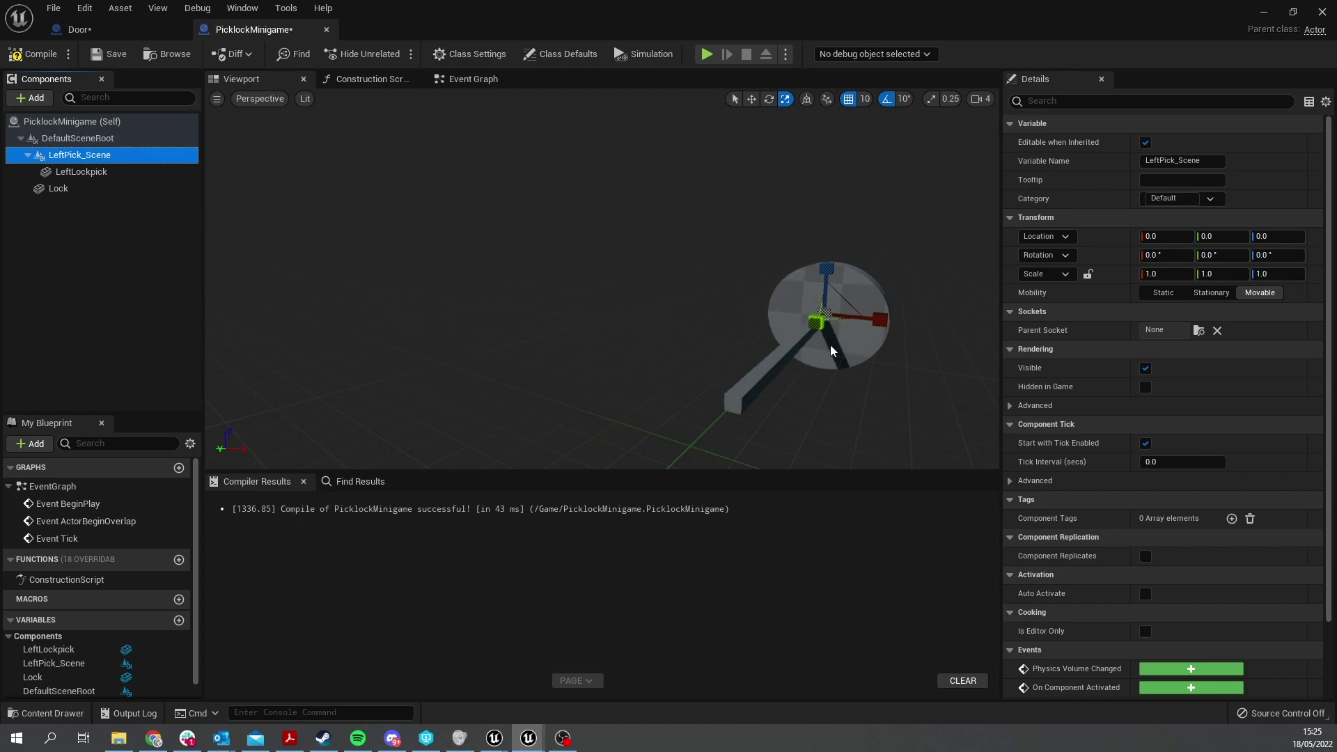
pyautogui.moveTo(731, 311); pyautogui.dragTo(662, 312, button='right')
pyautogui.press('w')
pyautogui.press('d')
pyautogui.press('w')
pyautogui.moveTo(601, 250); pyautogui.dragTo(585, 219)
pyautogui.moveTo(583, 257)
pyautogui.mouseDown(button='right')
pyautogui.moveTo(533, 252)
pyautogui.moveTo(583, 259)
pyautogui.mouseUp(button='right')
pyautogui.press('a')
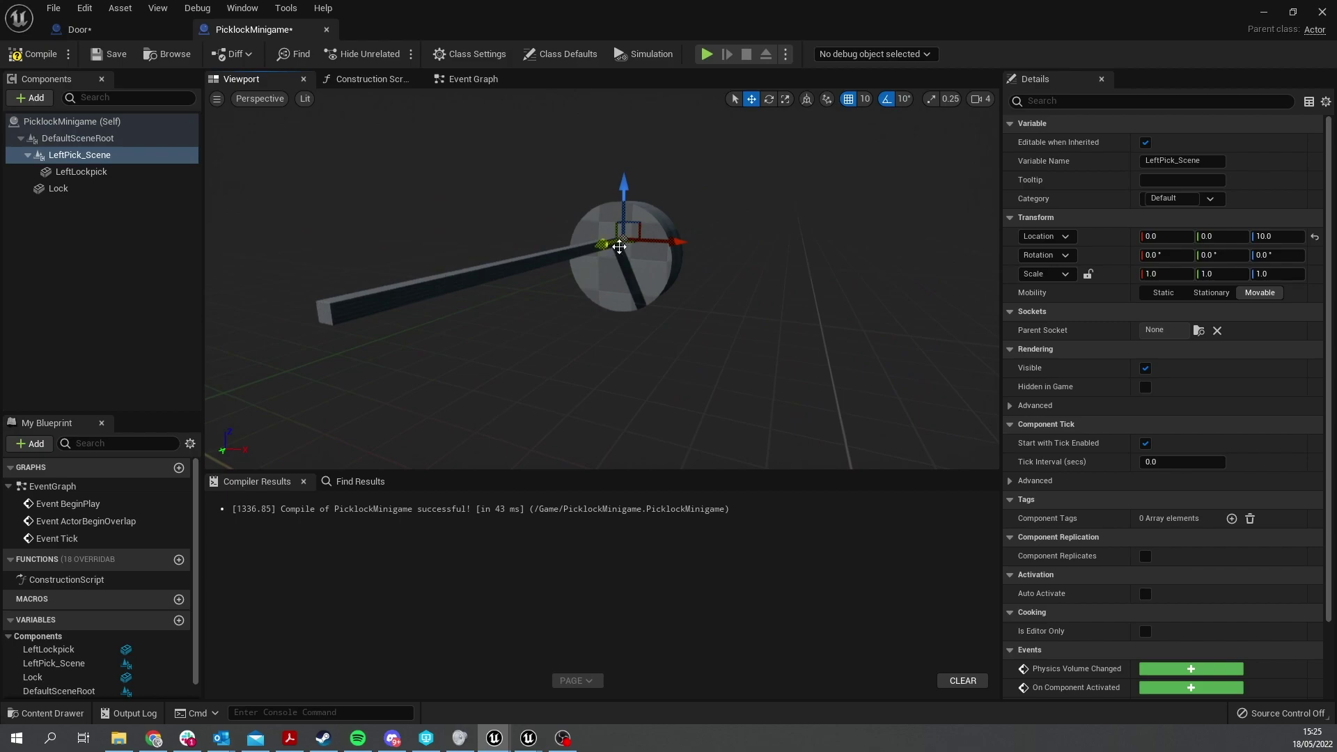
# Duplicate LeftPick_Scene and name the copy RightPick_SCene
pyautogui.click(148, 232)
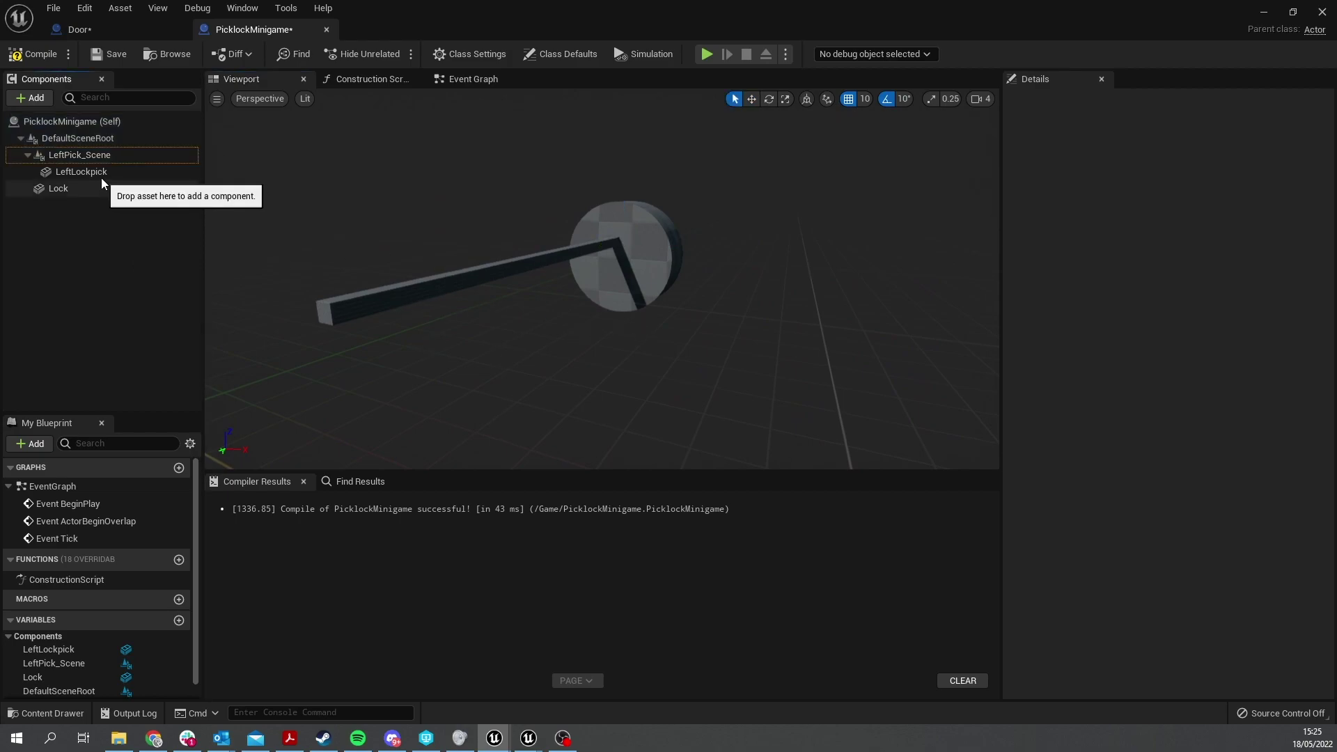
pyautogui.click(94, 157)
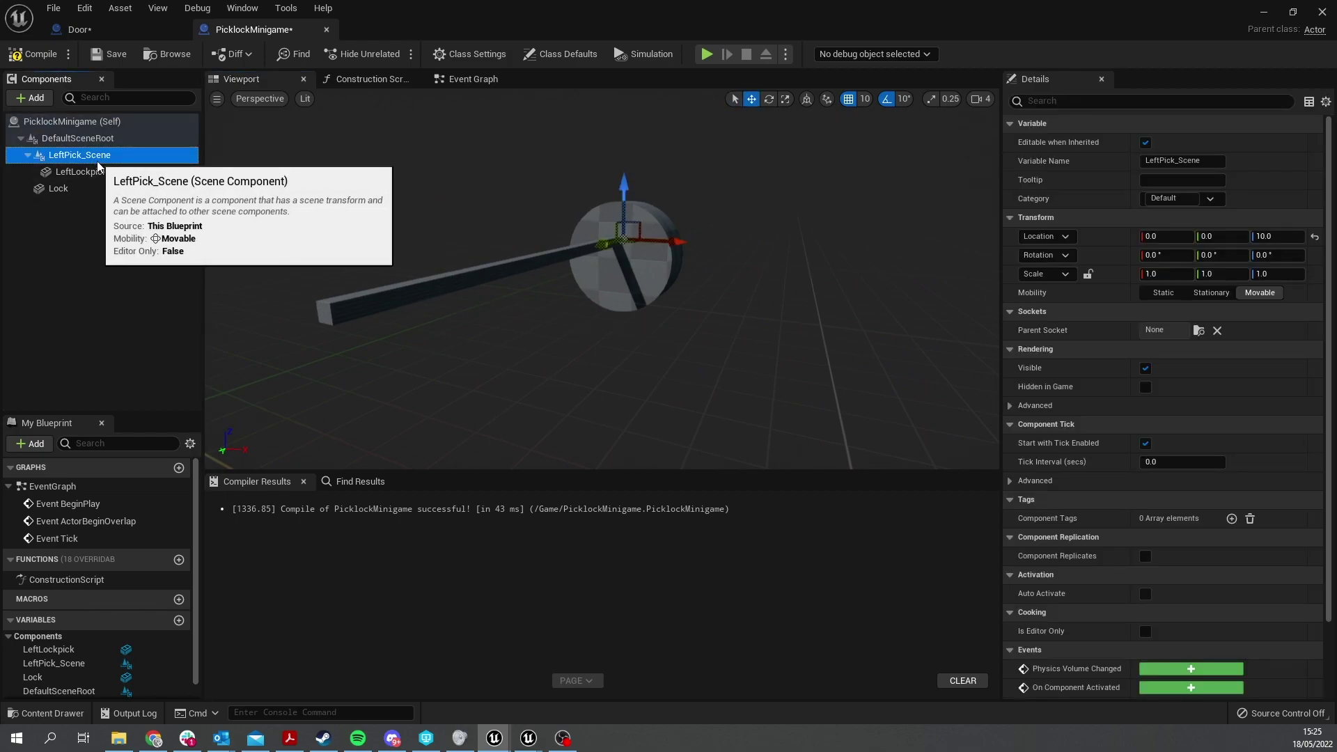
pyautogui.rightClick(93, 162)
pyautogui.click(144, 263)
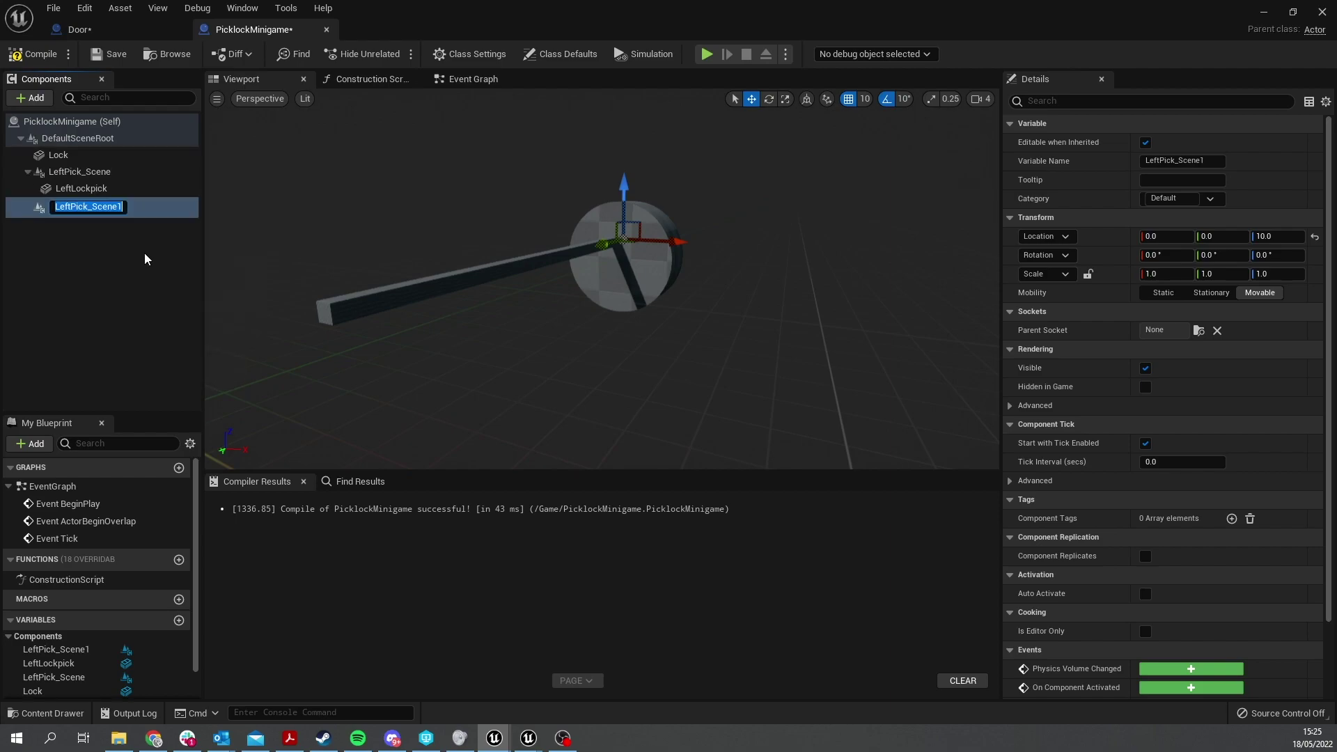
pyautogui.write('RightPick')
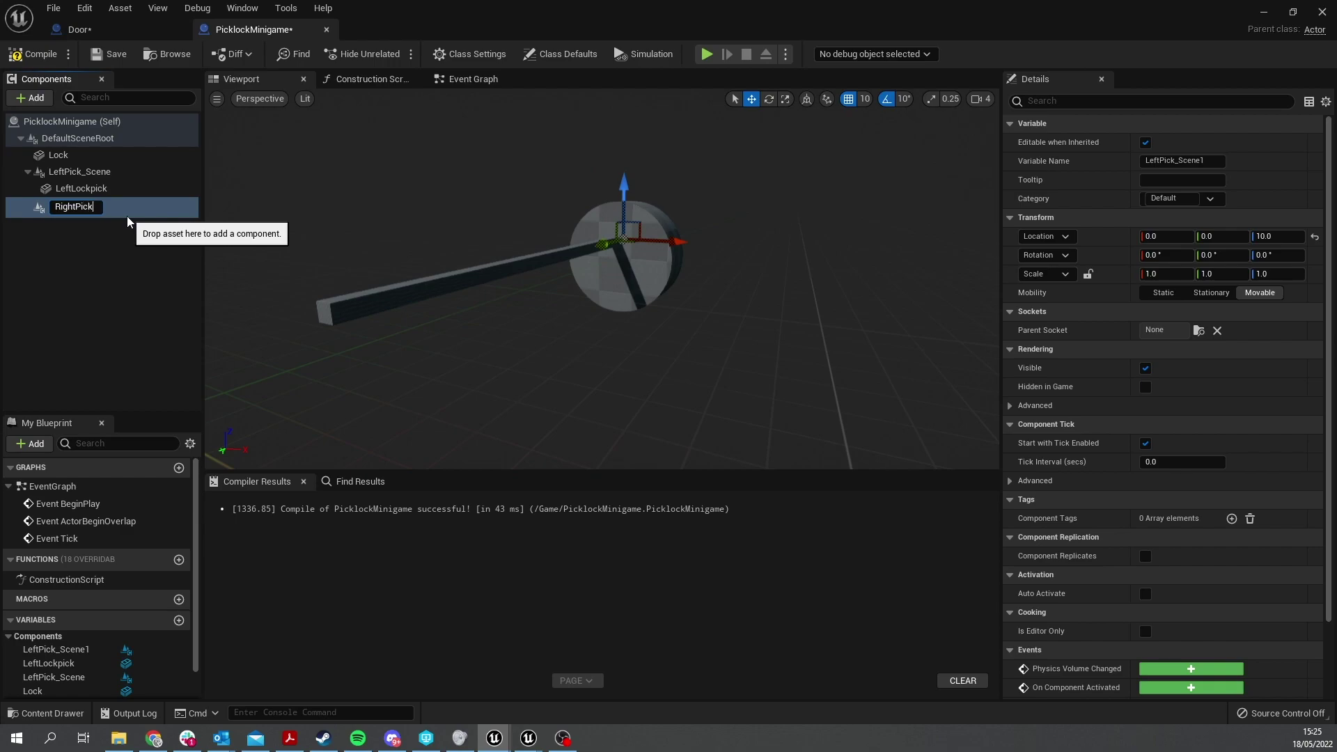
pyautogui.write('_SCene')
pyautogui.press('Return')
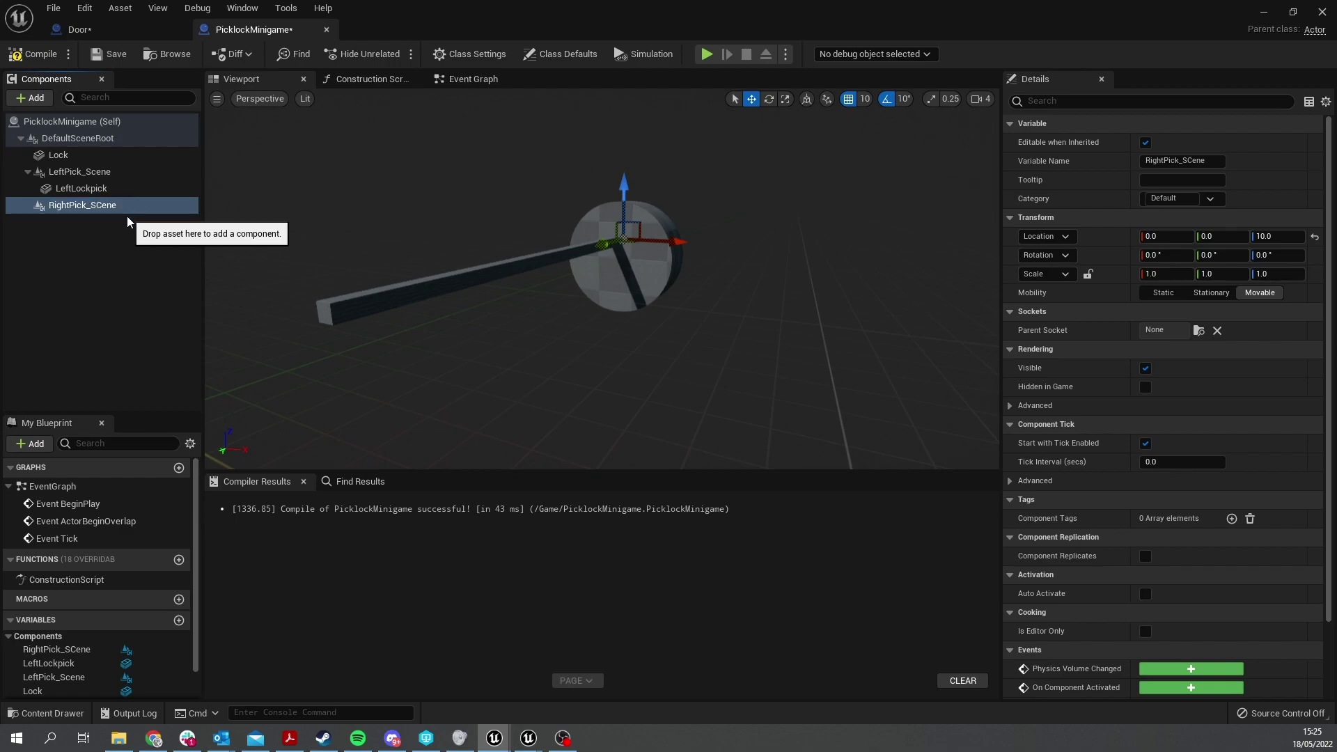
# Duplicate LeftLockpick, parent the copy to RightPick_SCene and name it RightLockPick
pyautogui.click(89, 189)
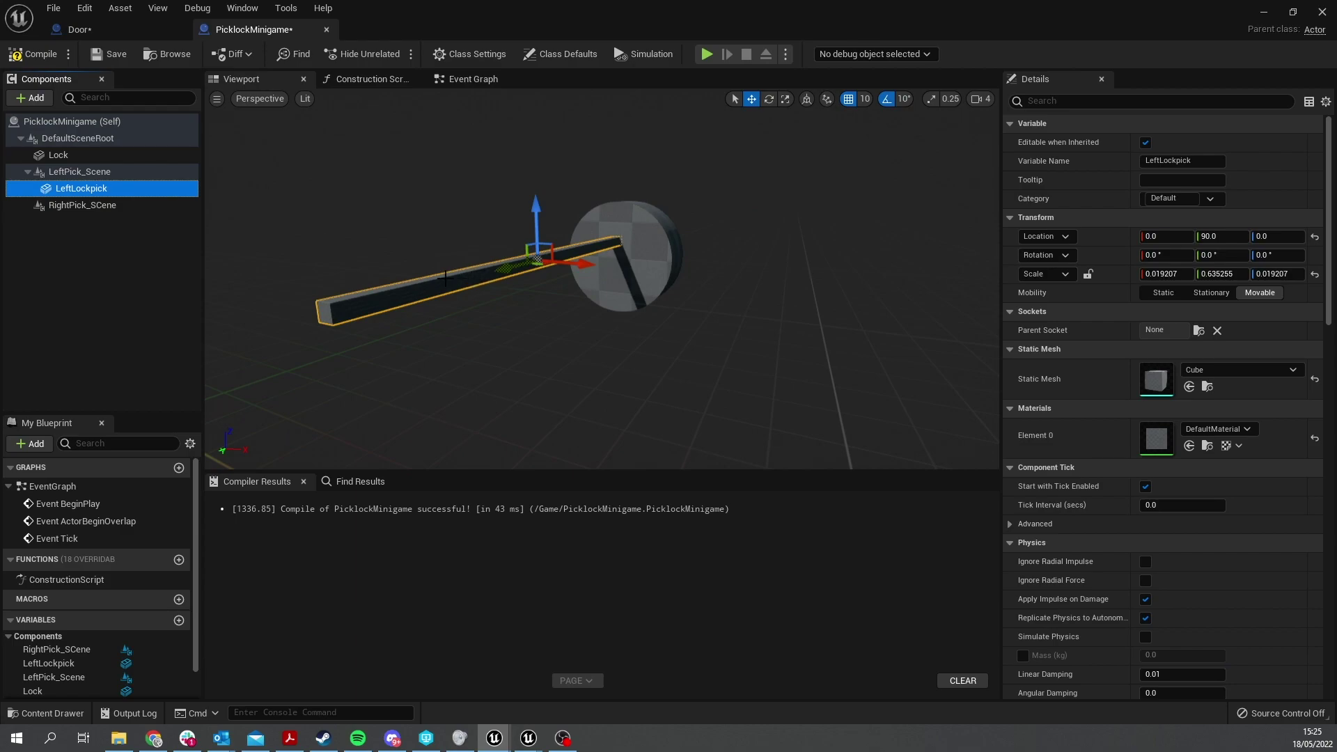
pyautogui.rightClick(128, 196)
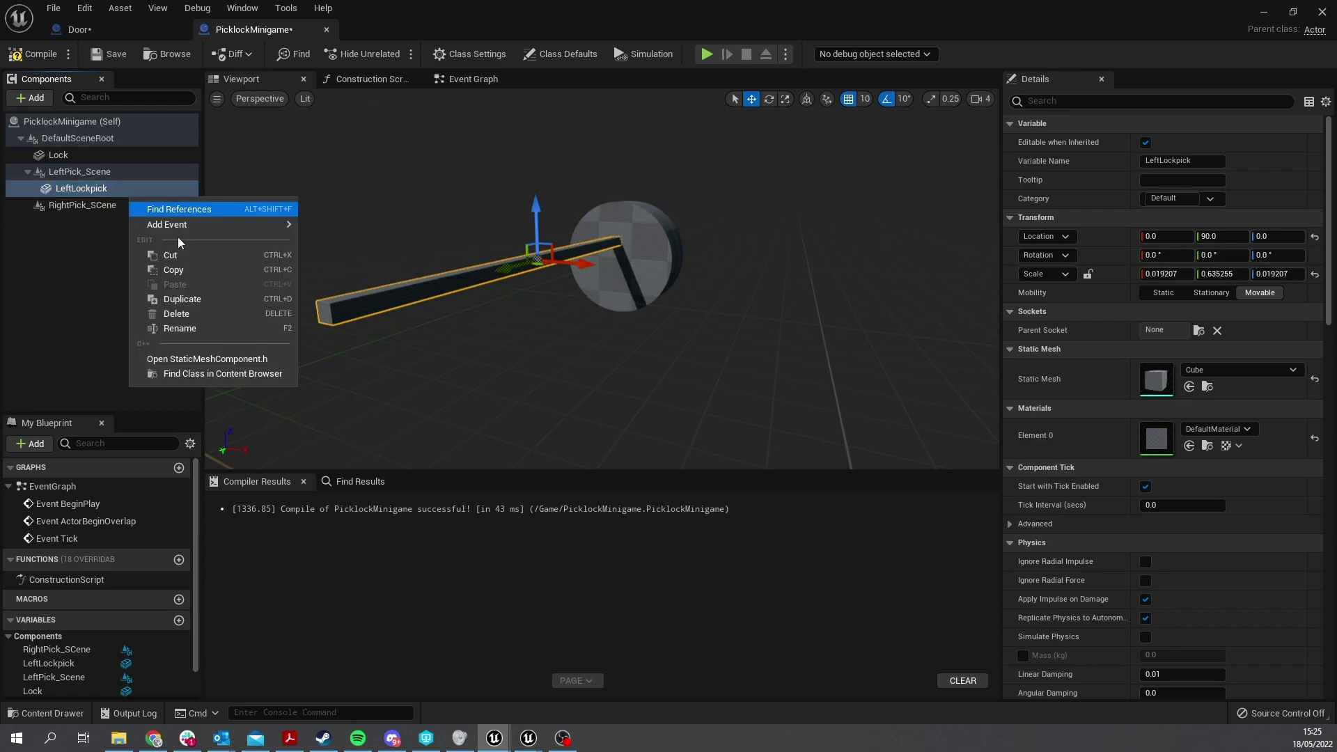
pyautogui.click(199, 299)
pyautogui.moveTo(88, 207); pyautogui.dragTo(95, 227)
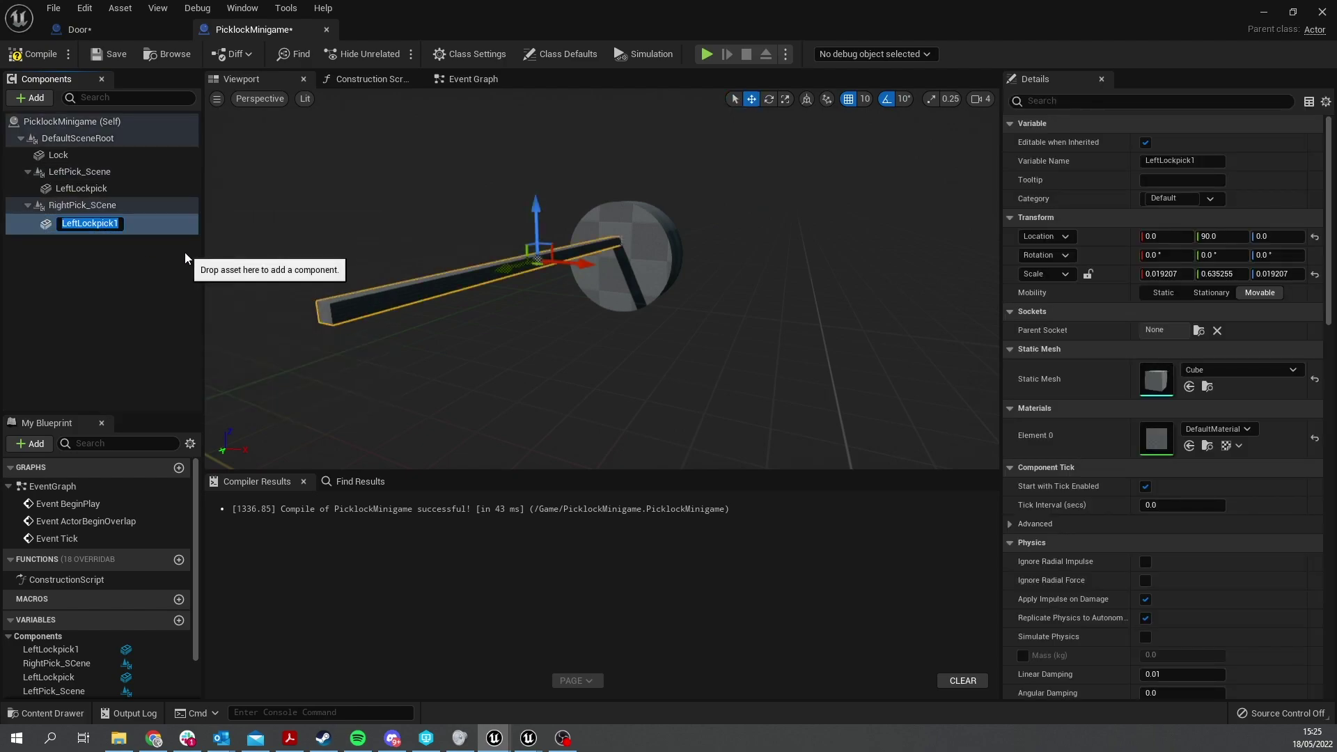
pyautogui.write('RightLockPick')
pyautogui.press('Return')
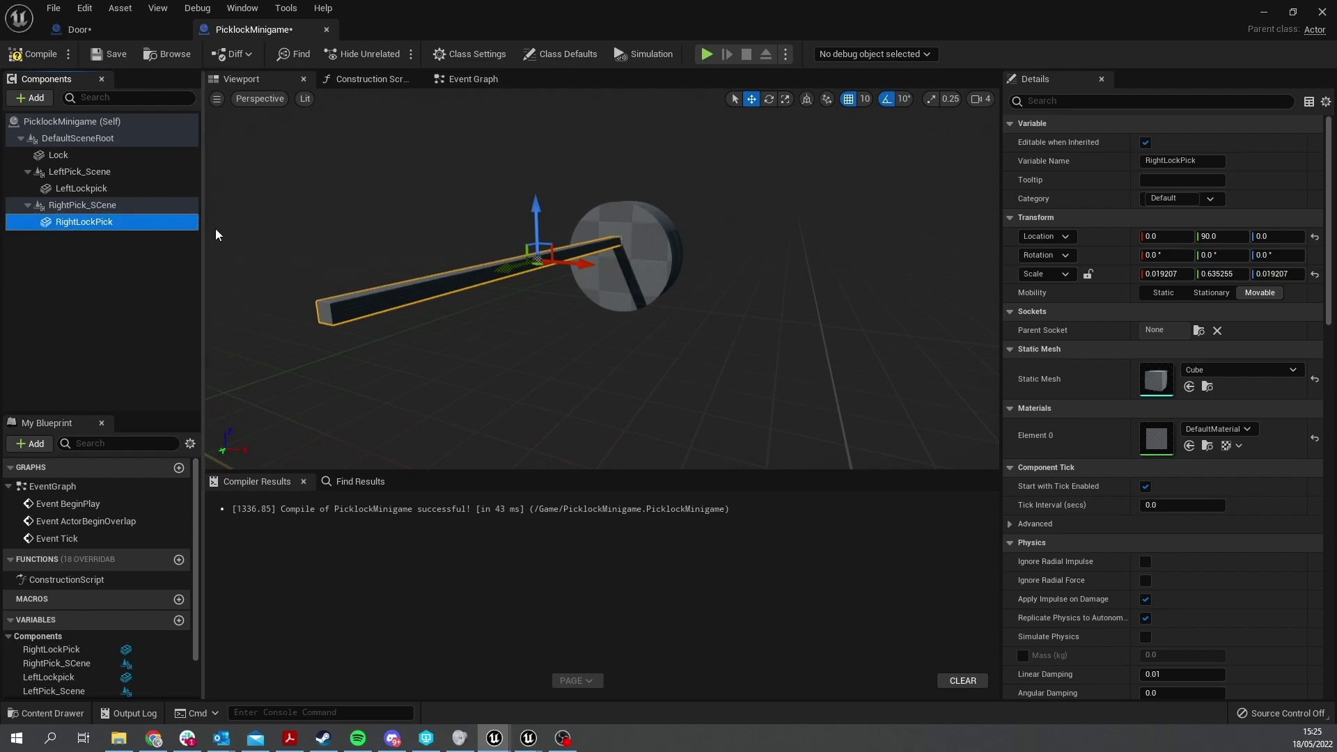
# Move RightPick_SCene to X 10 and Z -10 so its lockpick sits below the left one
pyautogui.click(160, 205)
pyautogui.moveTo(636, 233); pyautogui.dragTo(655, 272)
pyautogui.moveTo(585, 360); pyautogui.dragTo(540, 319, button='right')
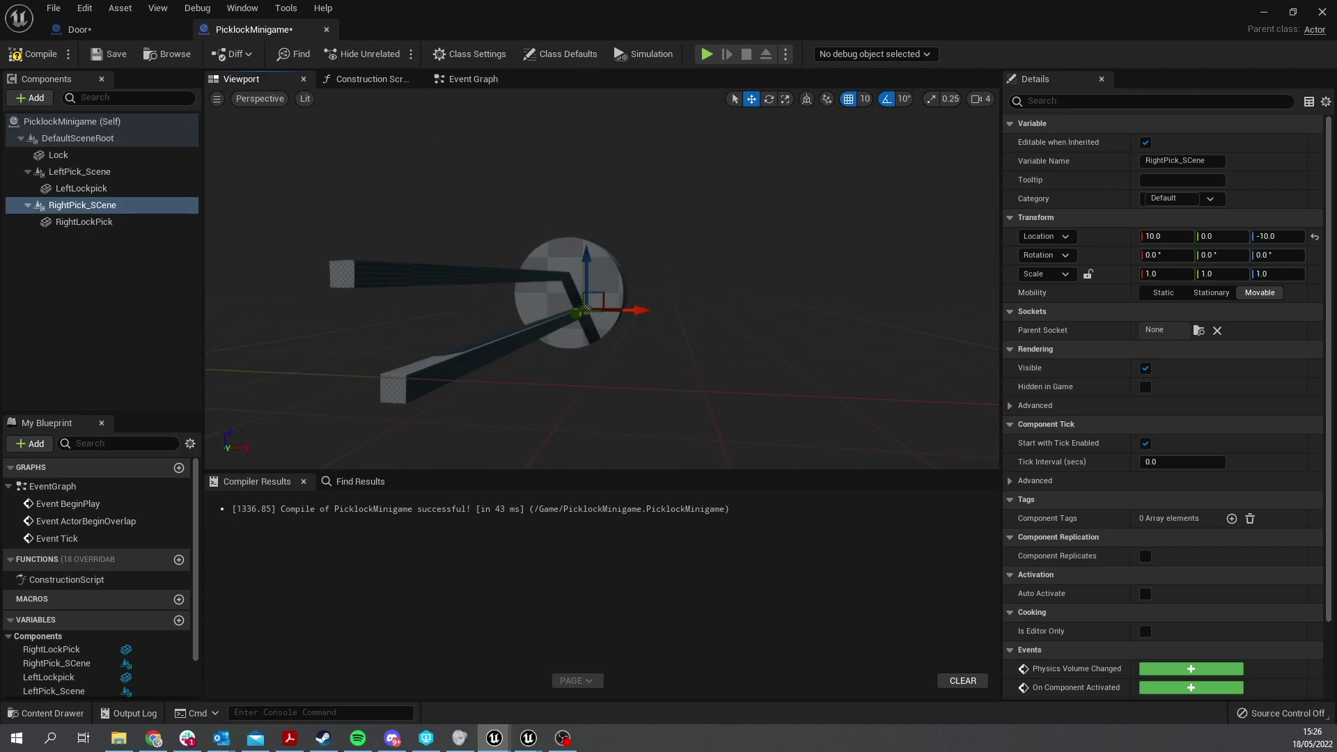
pyautogui.click(154, 309)
# Add a Scene Capture Component 2D to the PicklockMinigame blueprint
pyautogui.moveTo(653, 380); pyautogui.dragTo(578, 371, button='right')
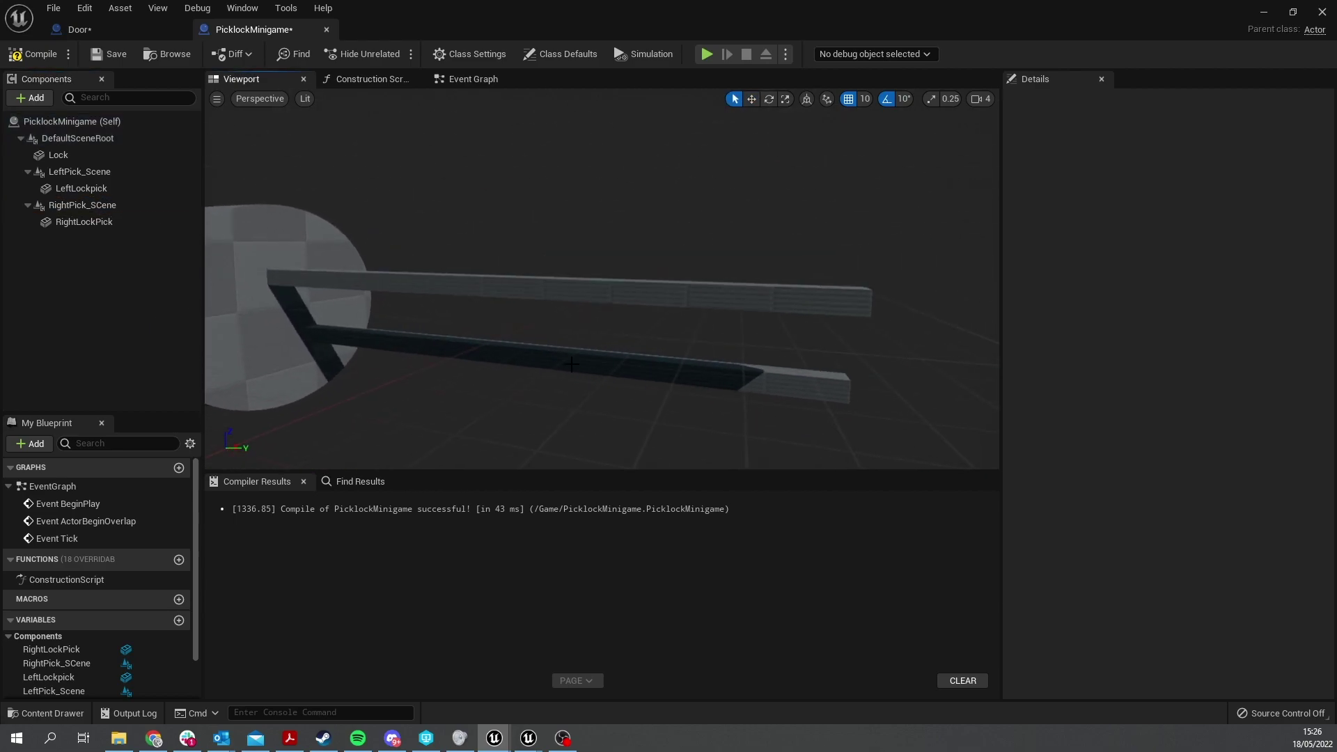
pyautogui.scroll(-5, 550, 353)
pyautogui.moveTo(663, 334); pyautogui.dragTo(502, 355, button='right')
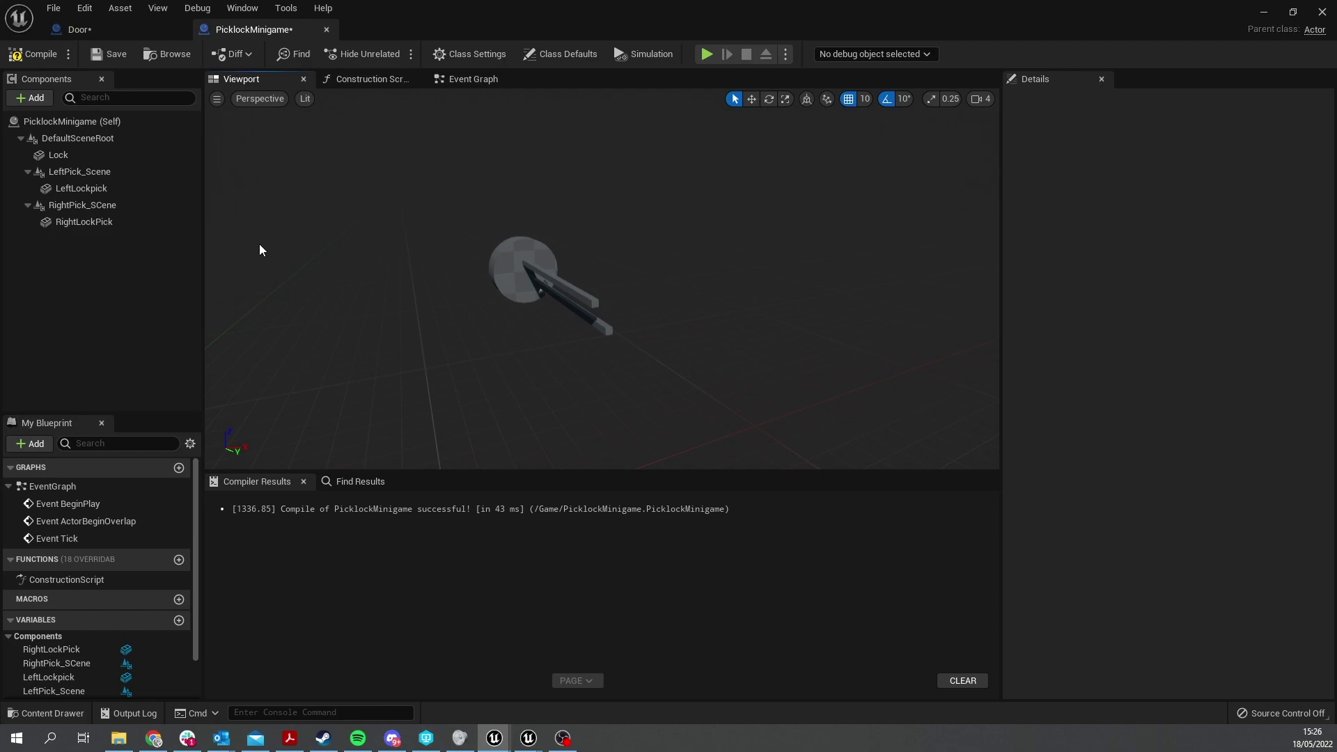
pyautogui.click(30, 98)
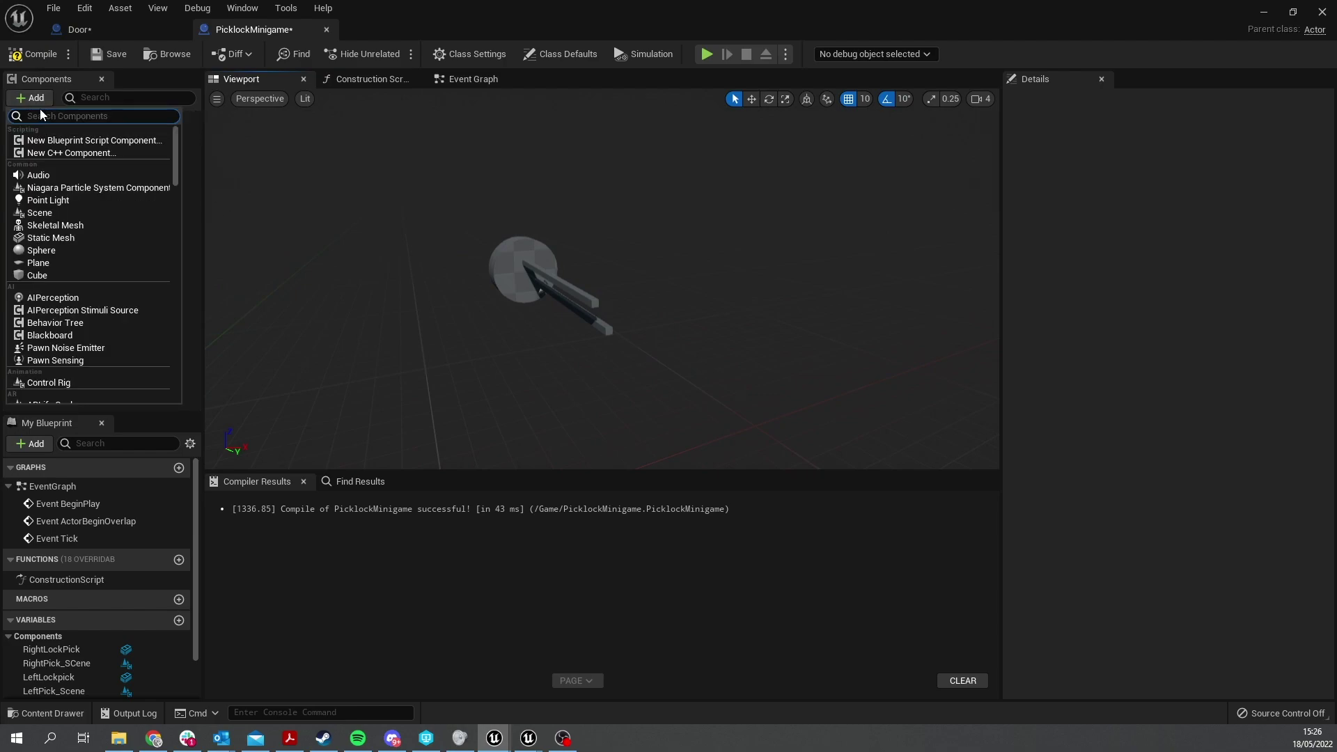
pyautogui.write('scene')
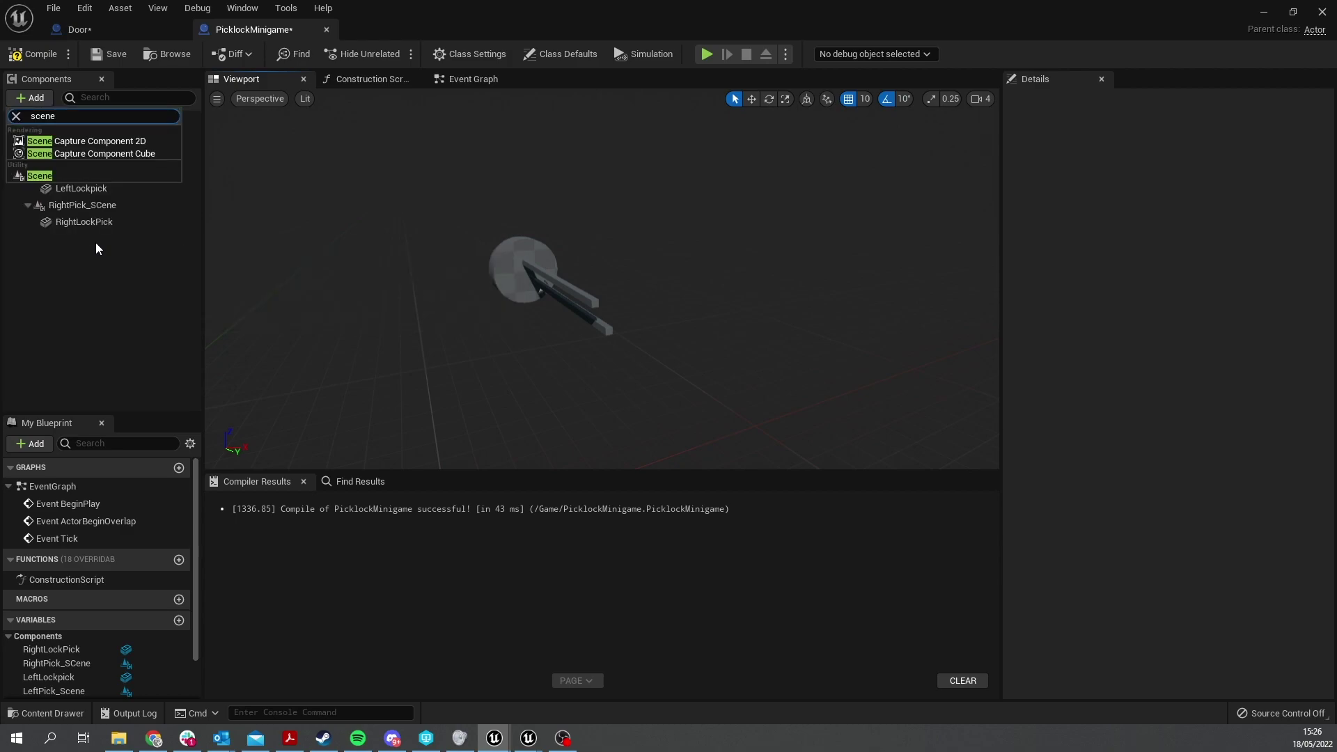
pyautogui.click(114, 142)
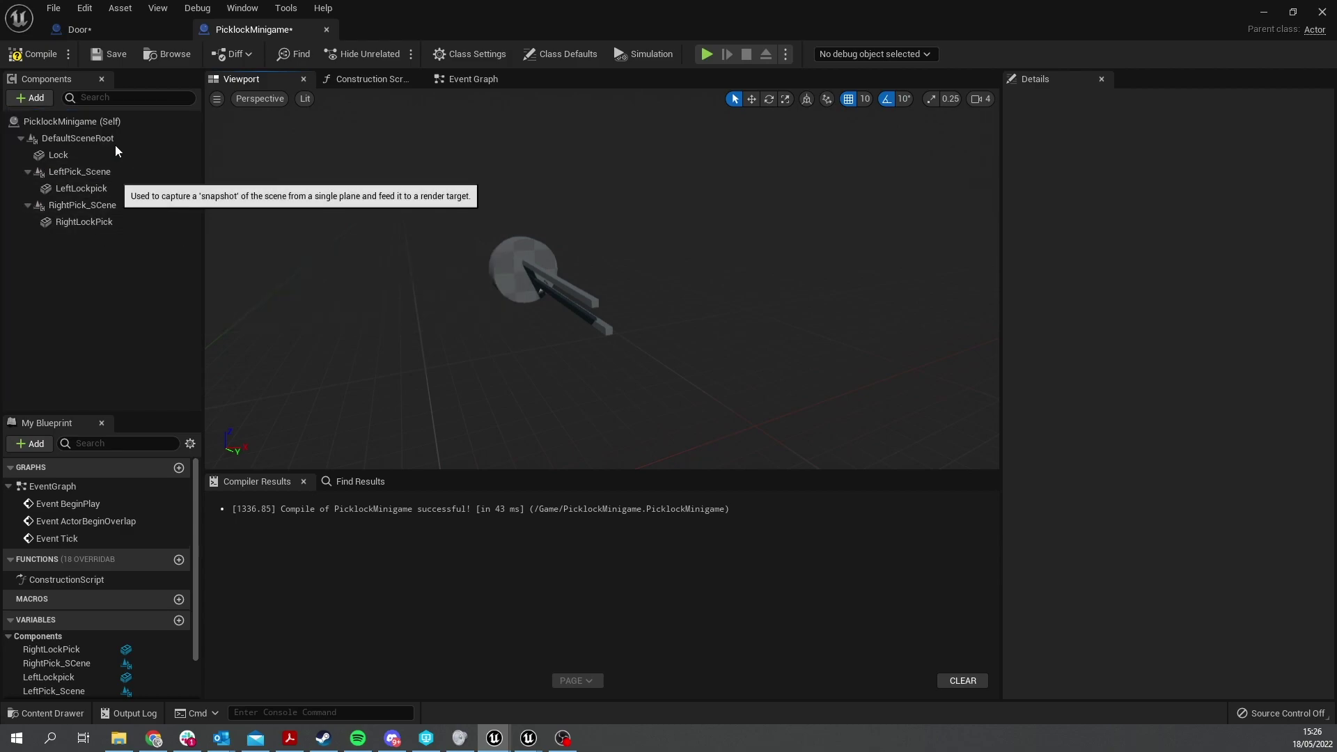
# Rotate the scene capture component to -60° about Z and move it in front of the lockpicks, to about X -104, Y 250
pyautogui.moveTo(512, 309); pyautogui.dragTo(446, 320, button='right')
pyautogui.press('w')
pyautogui.moveTo(649, 184); pyautogui.dragTo(944, 339)
pyautogui.moveTo(944, 339); pyautogui.dragTo(975, 352, button='right')
pyautogui.scroll(-5, 661, 340)
pyautogui.moveTo(588, 263); pyautogui.dragTo(694, 390)
pyautogui.press('e')
pyautogui.press('w')
pyautogui.moveTo(710, 331); pyautogui.dragTo(581, 339)
pyautogui.moveTo(674, 345); pyautogui.dragTo(577, 384, button='right')
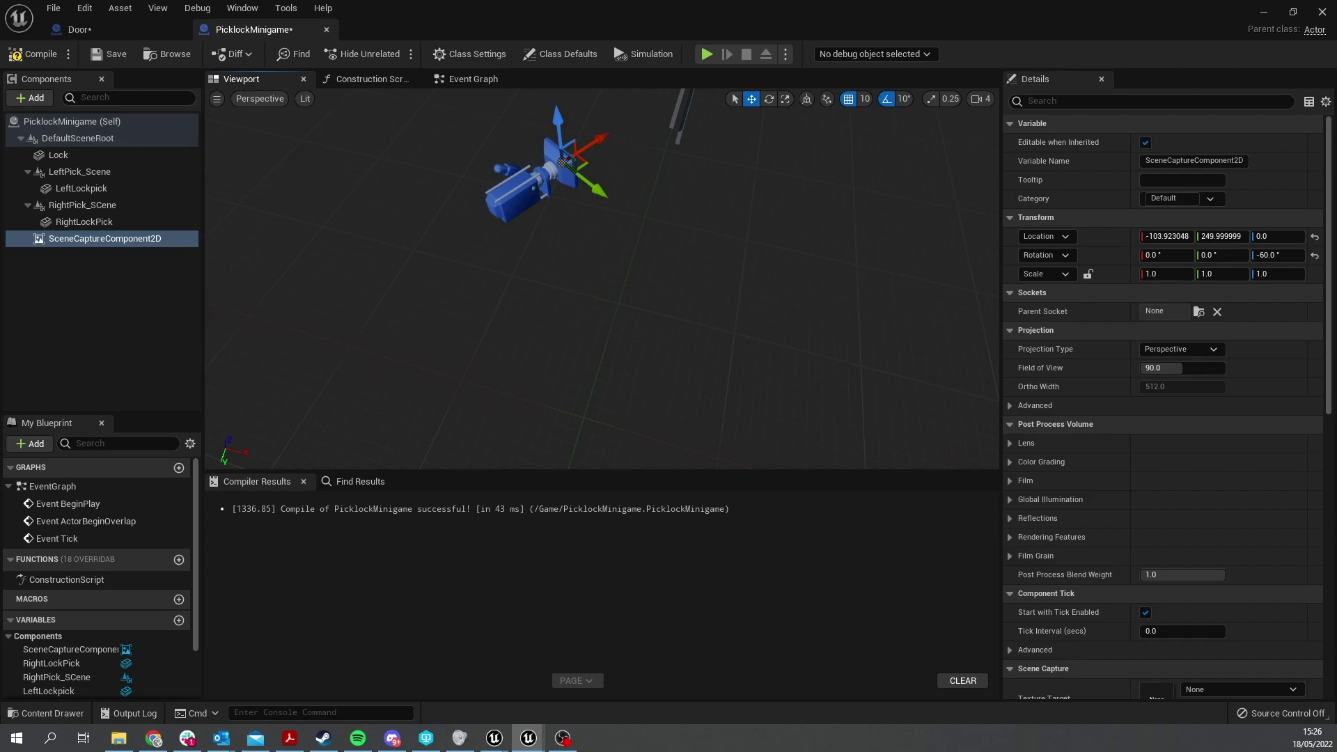
# Pull the scene capture component farther back from the lock, to about X -114, Y 267
pyautogui.moveTo(516, 273); pyautogui.dragTo(544, 262, button='right')
pyautogui.press('w')
pyautogui.moveTo(512, 241); pyautogui.dragTo(496, 260)
pyautogui.moveTo(503, 296); pyautogui.dragTo(639, 312, button='right')
pyautogui.press('a')
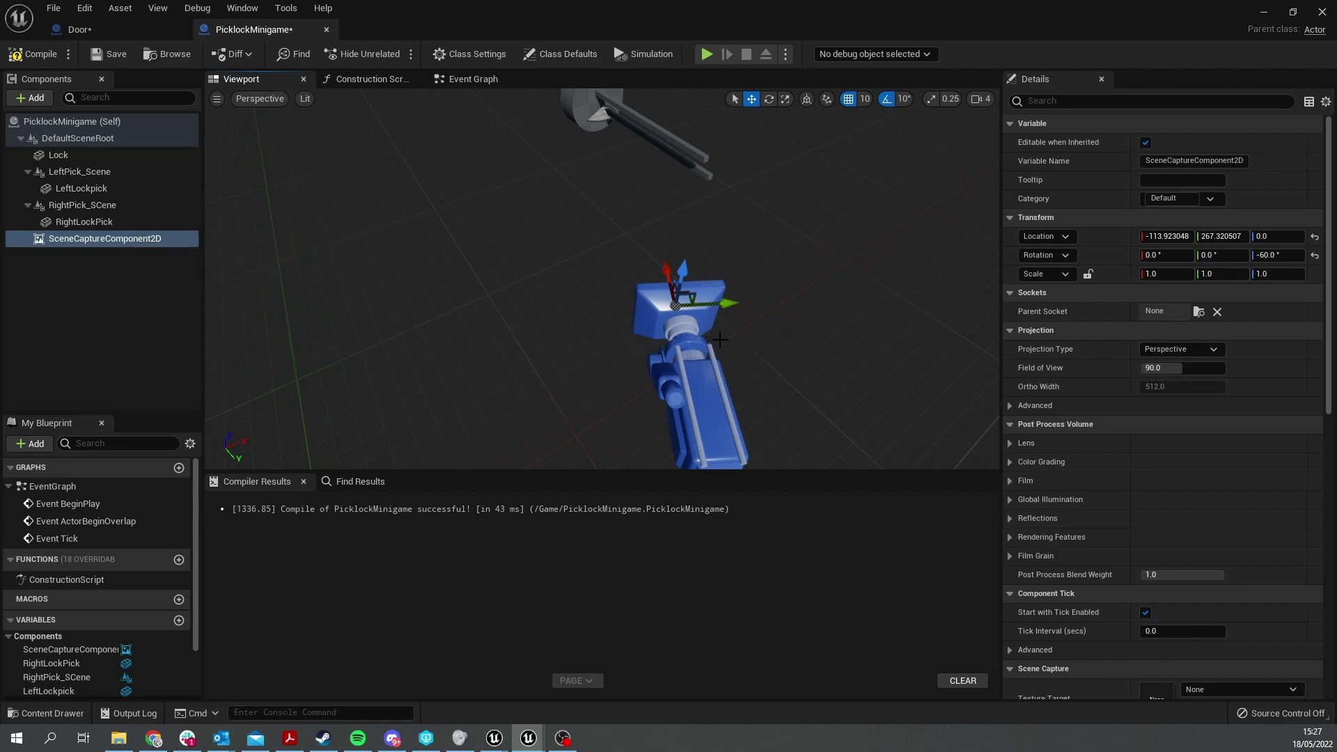
# Create a render target named Picklock_RenderTarget in the Content folder and assign it as the scene capture component's Texture Target
pyautogui.scroll(-6, 1159, 482)
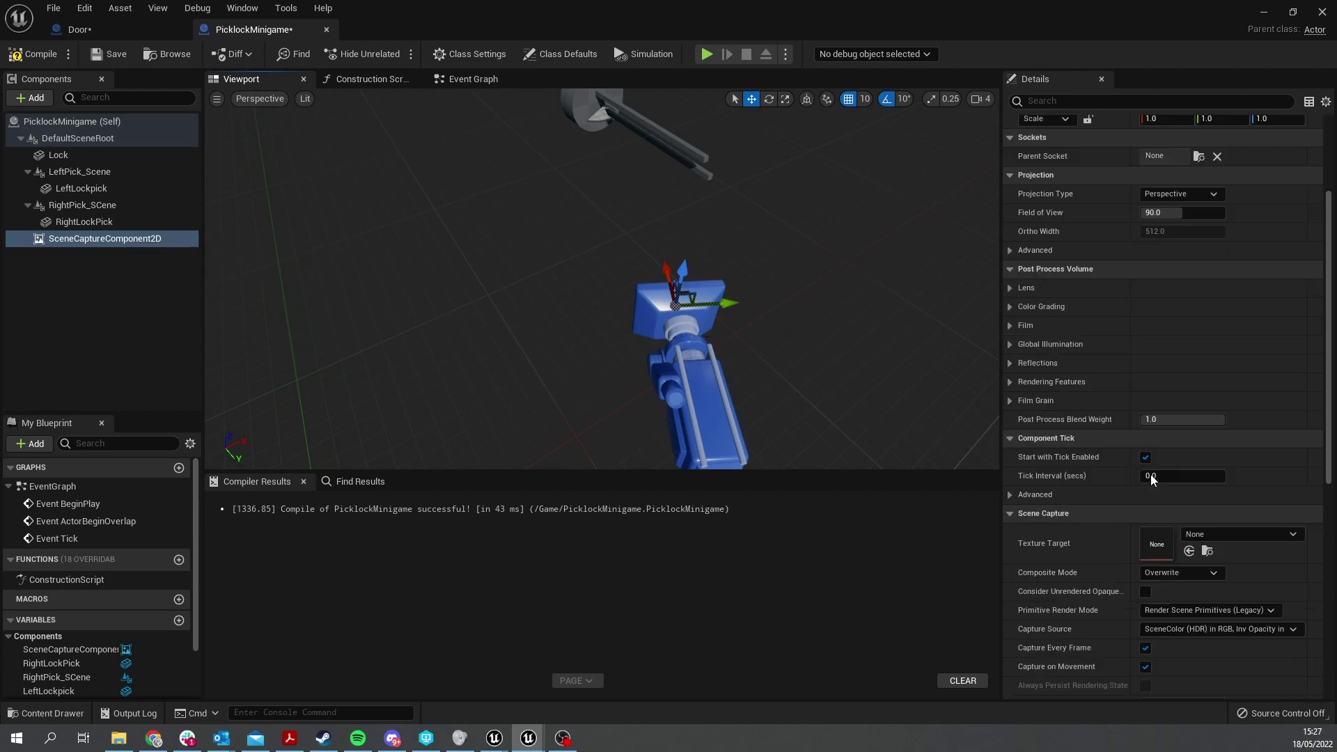
pyautogui.scroll(-2, 1153, 480)
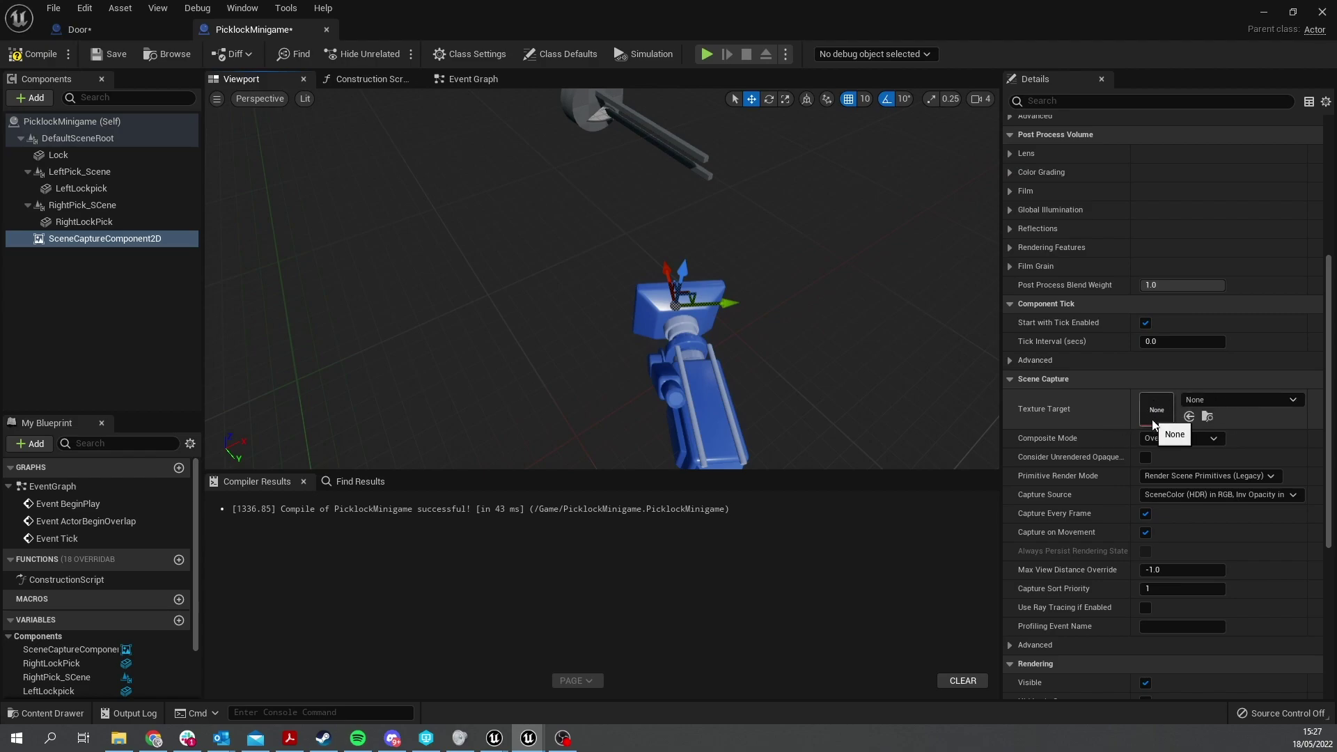
pyautogui.click(1237, 395)
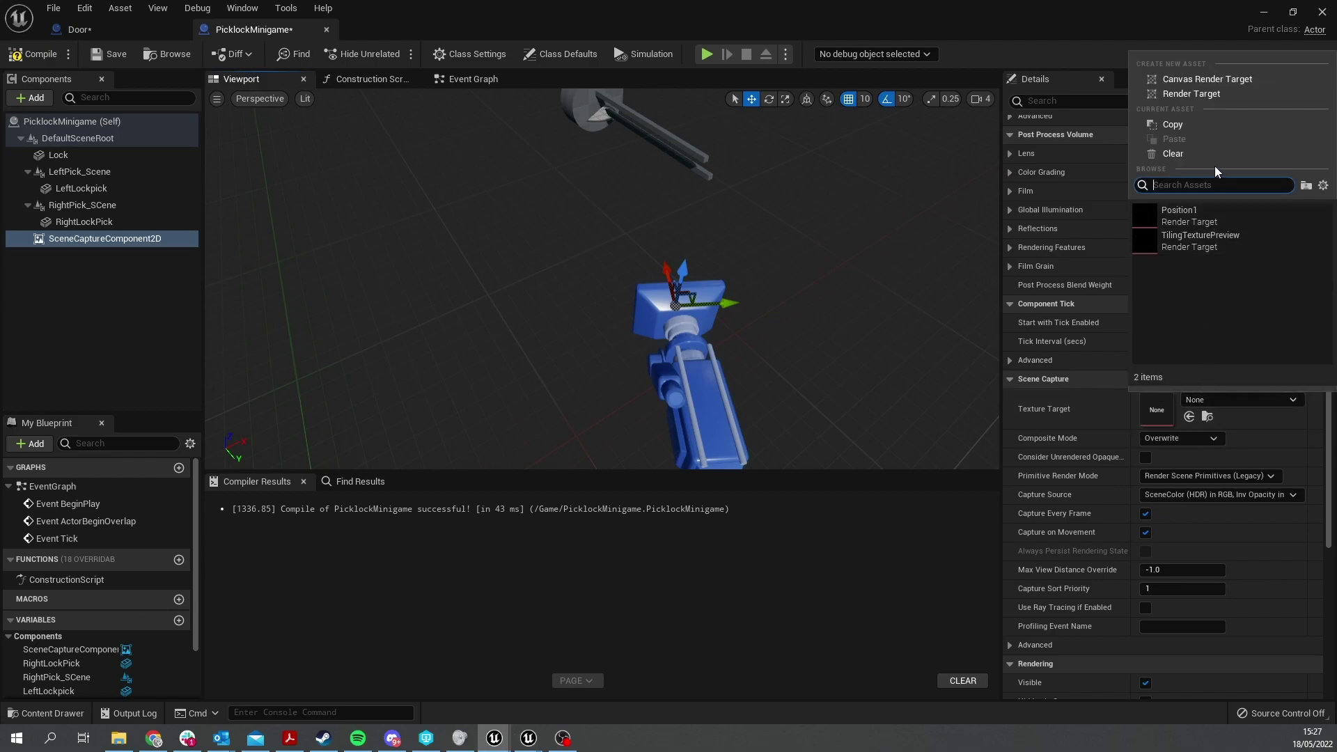
pyautogui.click(1190, 95)
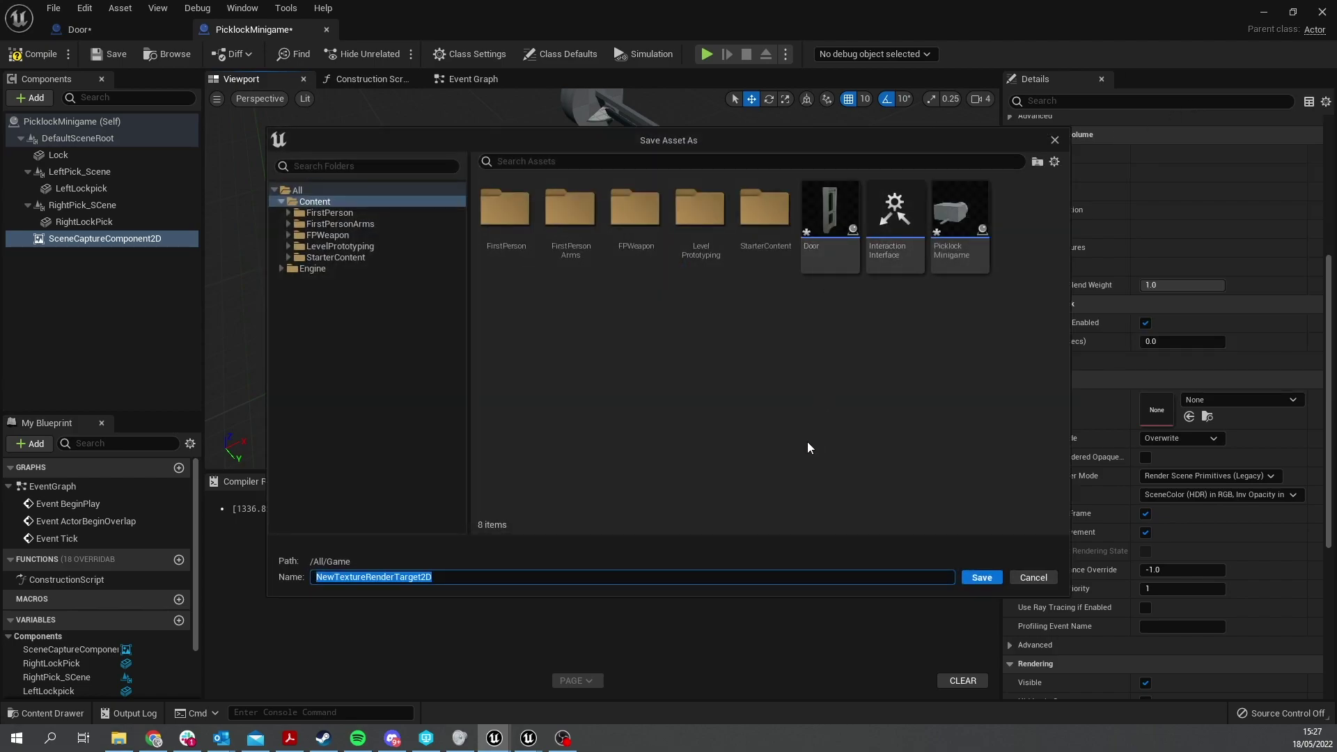
pyautogui.write('Picklock_')
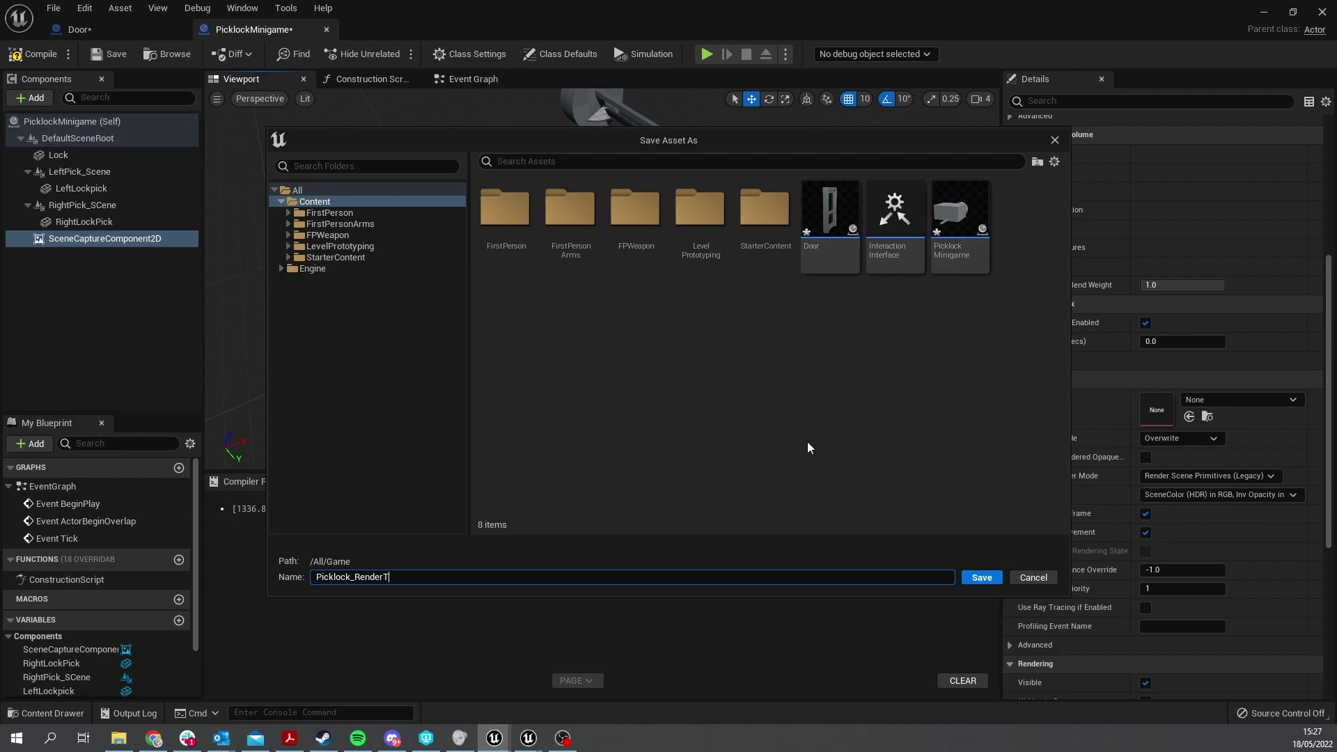
pyautogui.press('Return')
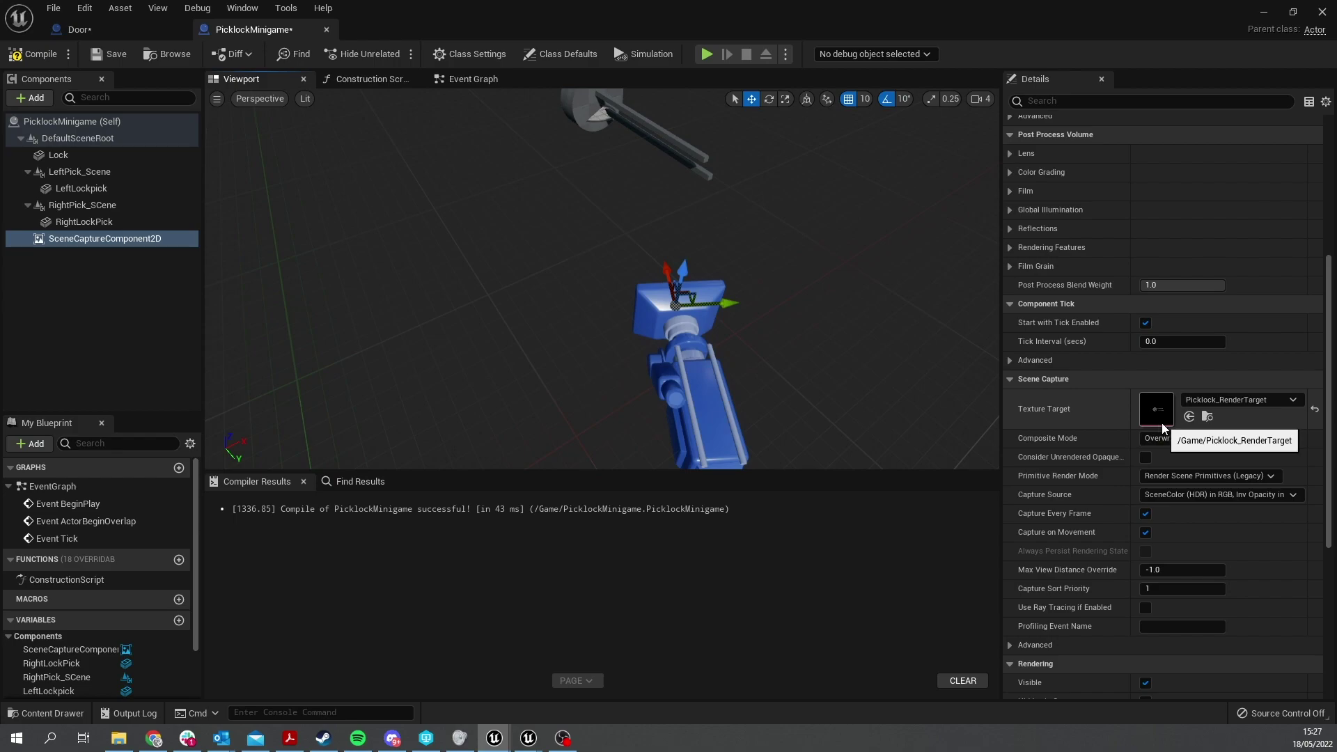
# Raise the scene capture component and shift it slightly along positive Y, compile the PicklockMinigame blueprint and close it
pyautogui.moveTo(683, 285); pyautogui.dragTo(660, 202)
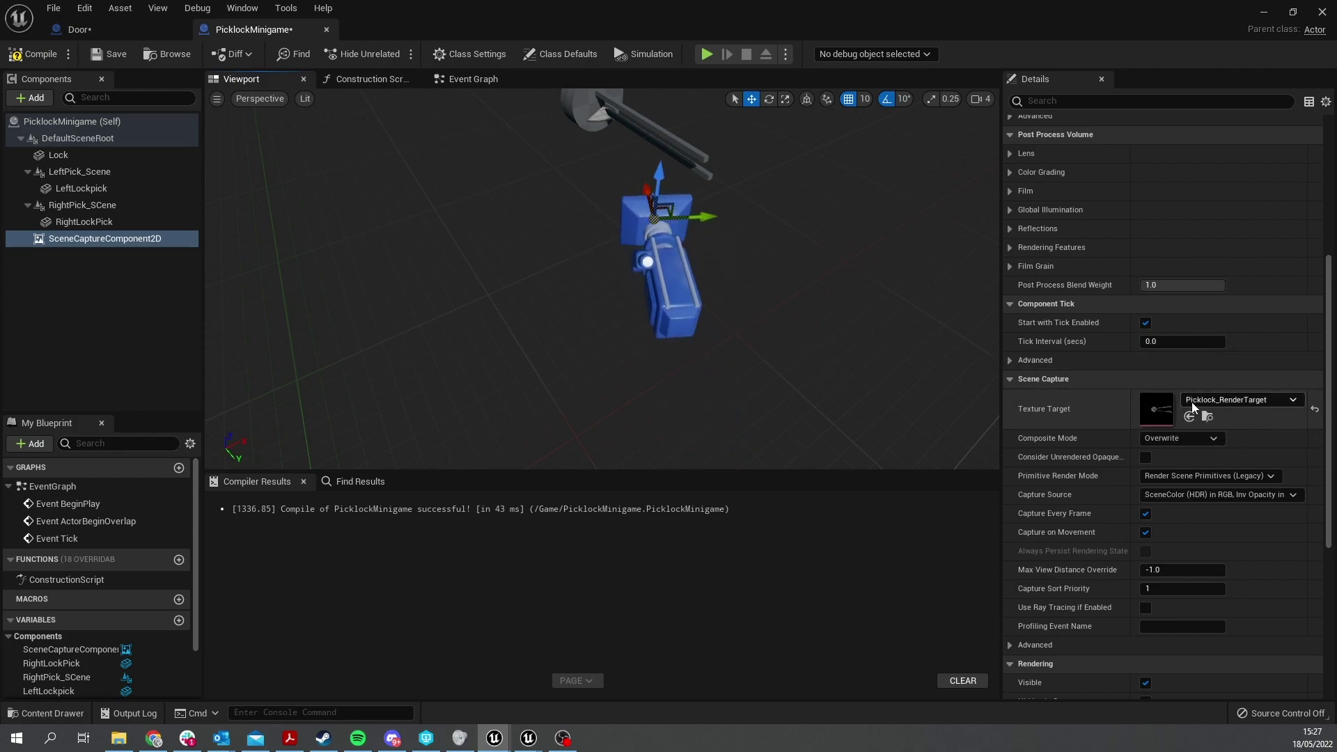
pyautogui.moveTo(708, 220); pyautogui.dragTo(736, 221)
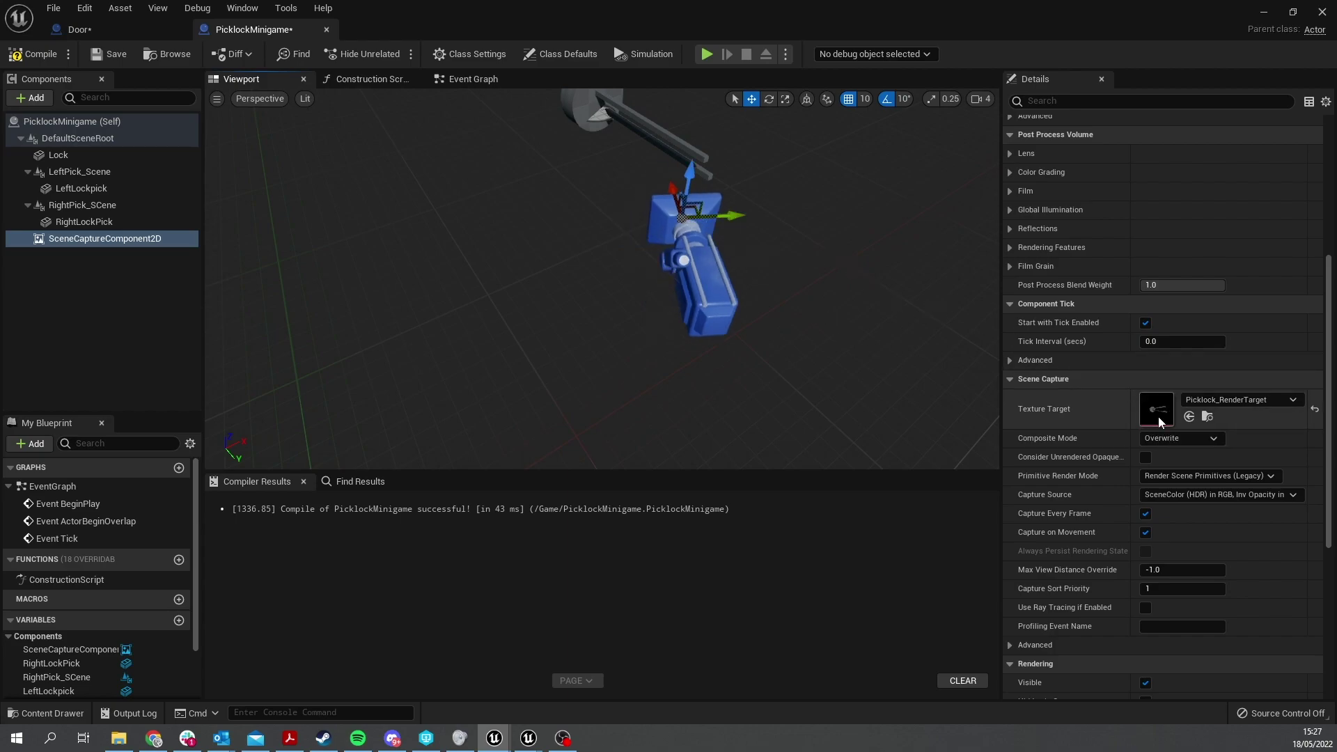
pyautogui.click(31, 53)
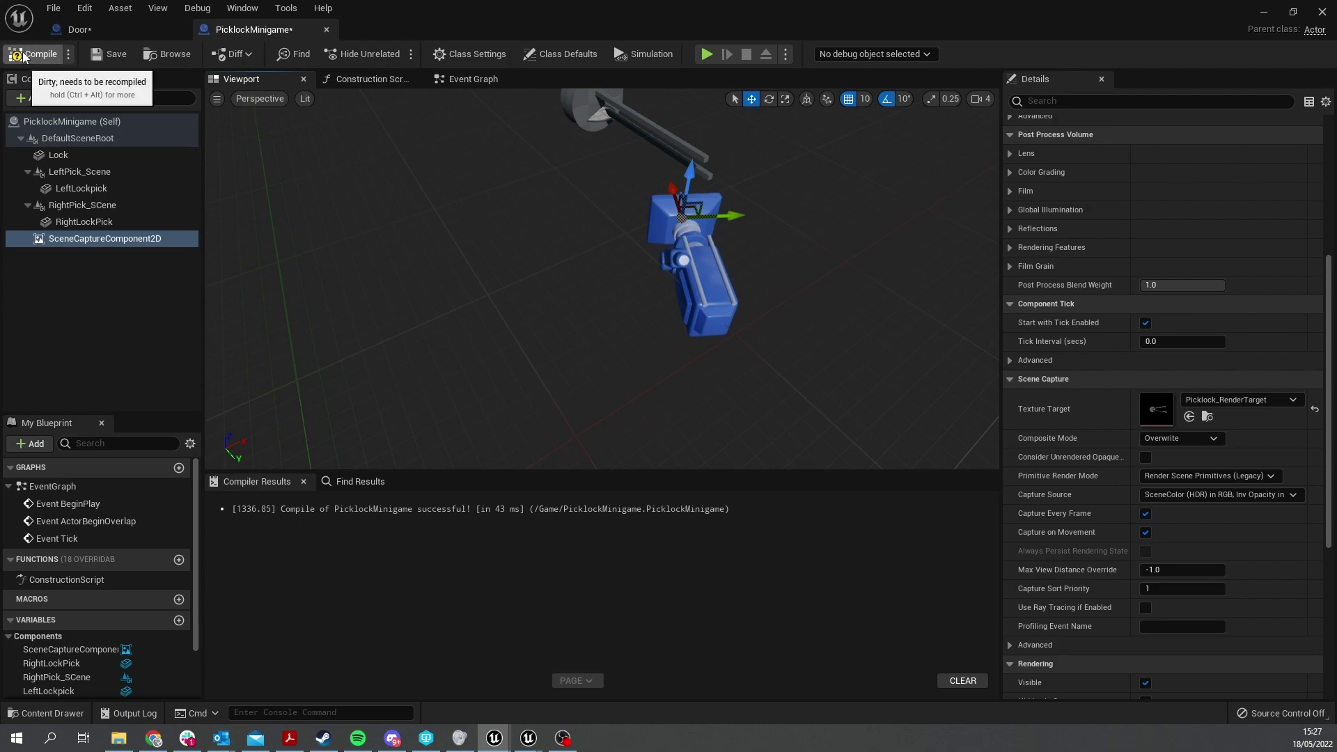
pyautogui.moveTo(558, 232); pyautogui.dragTo(641, 212, button='right')
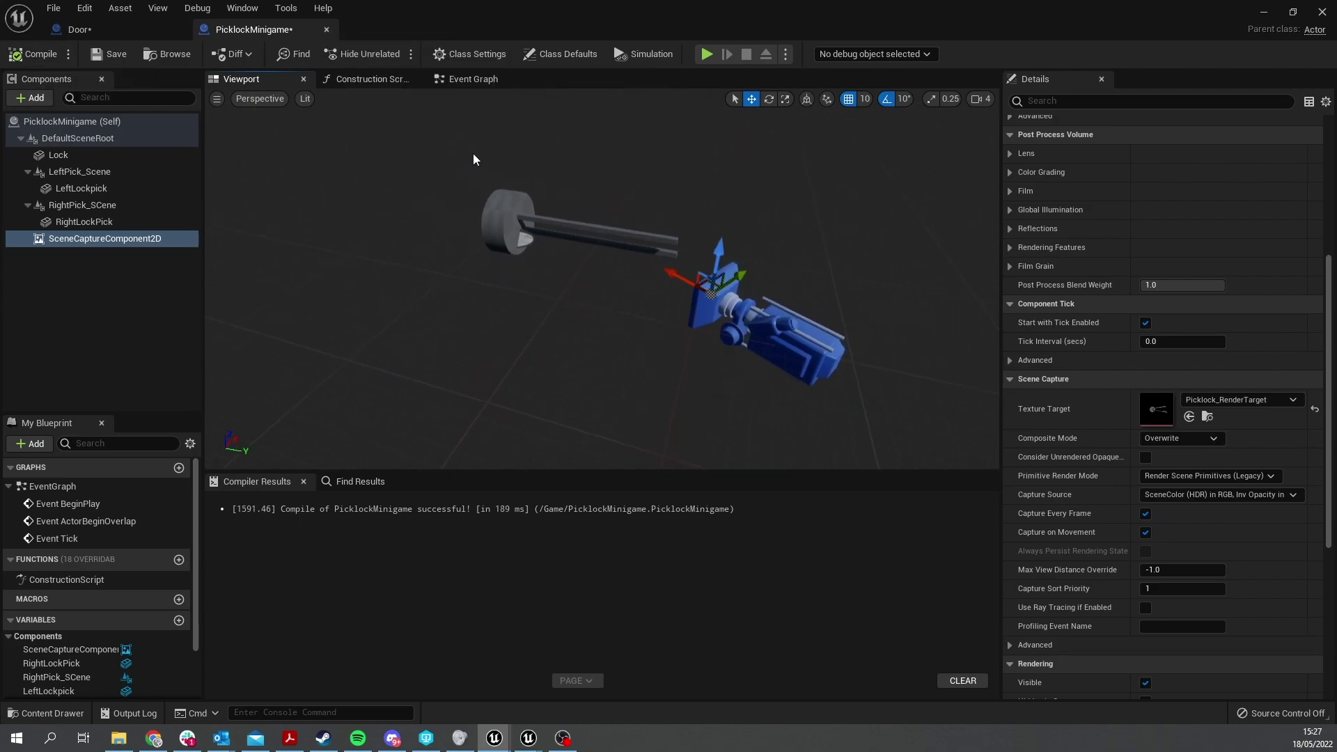
pyautogui.click(326, 29)
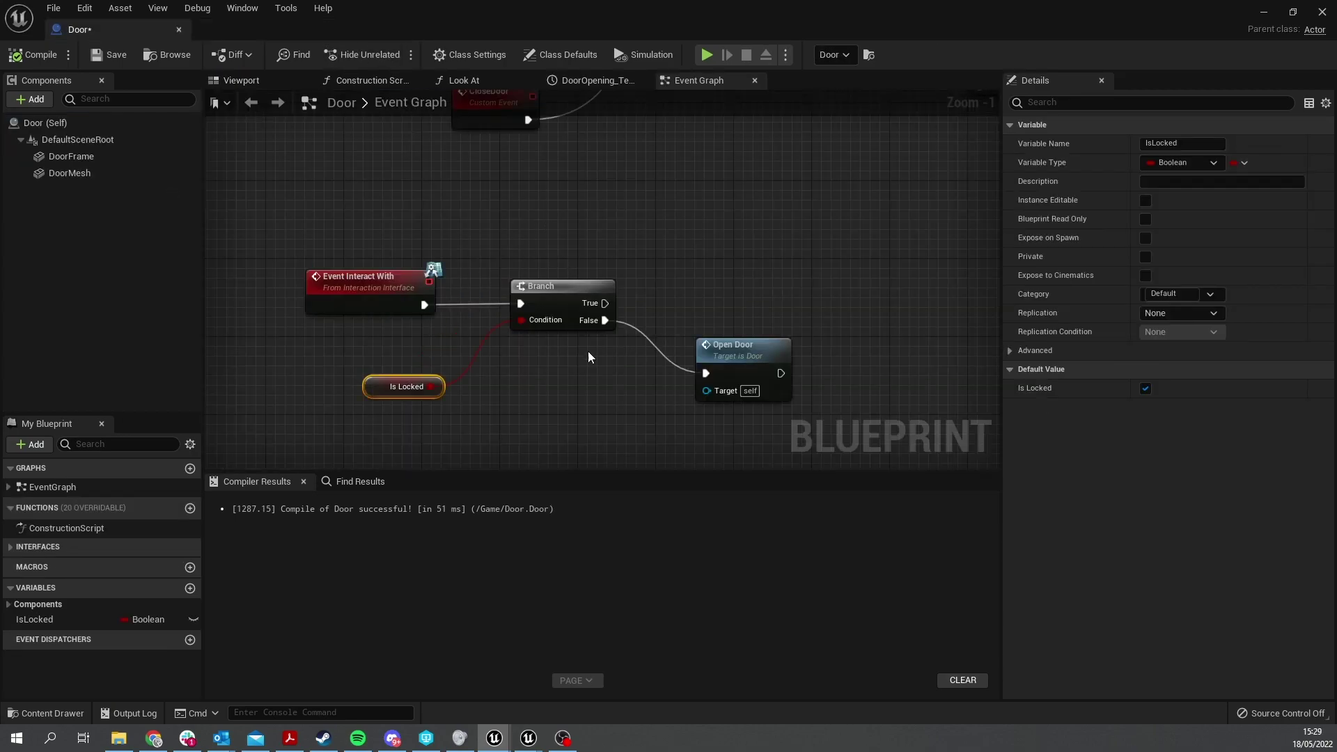
# Add a Spawn Actor from Class node to the True output of the Branch in the Door's Event Graph
pyautogui.moveTo(542, 362); pyautogui.dragTo(528, 269, button='right')
pyautogui.moveTo(711, 264); pyautogui.dragTo(731, 272)
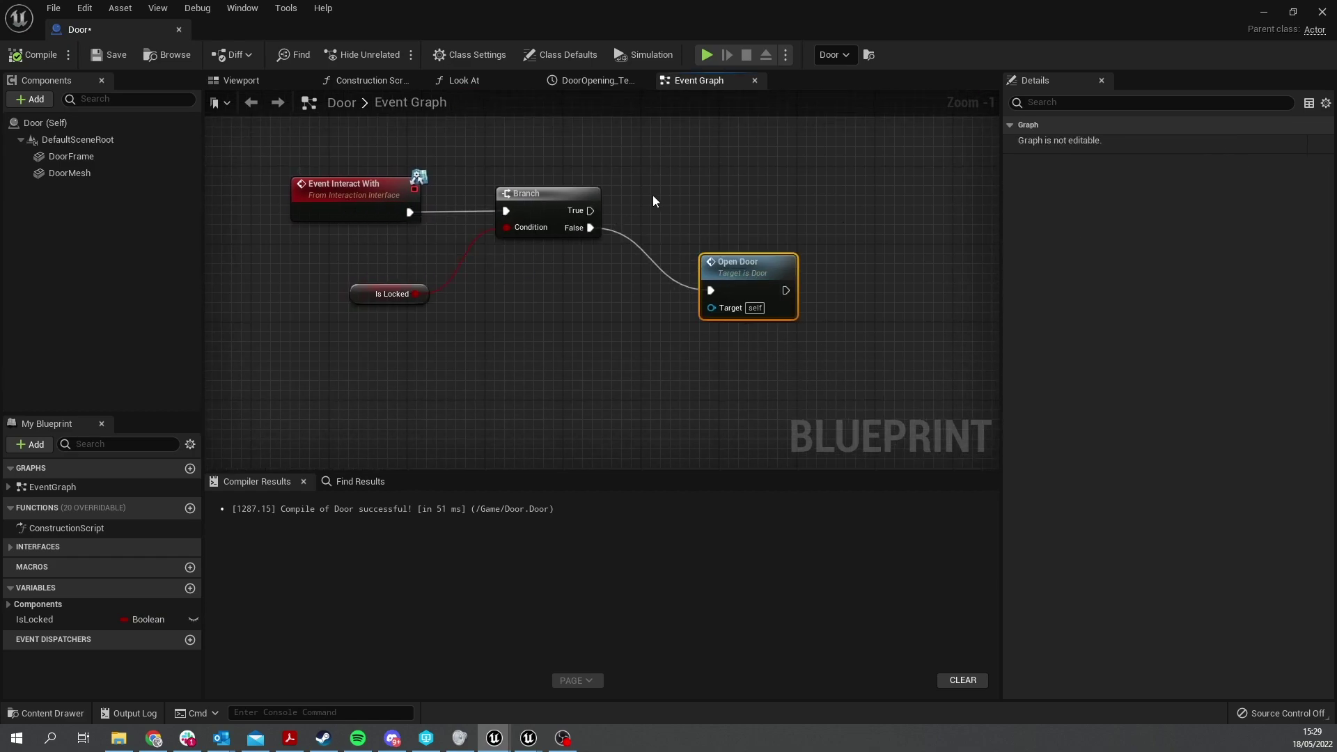
pyautogui.moveTo(653, 195); pyautogui.dragTo(549, 306, button='right')
pyautogui.moveTo(483, 323); pyautogui.dragTo(634, 247)
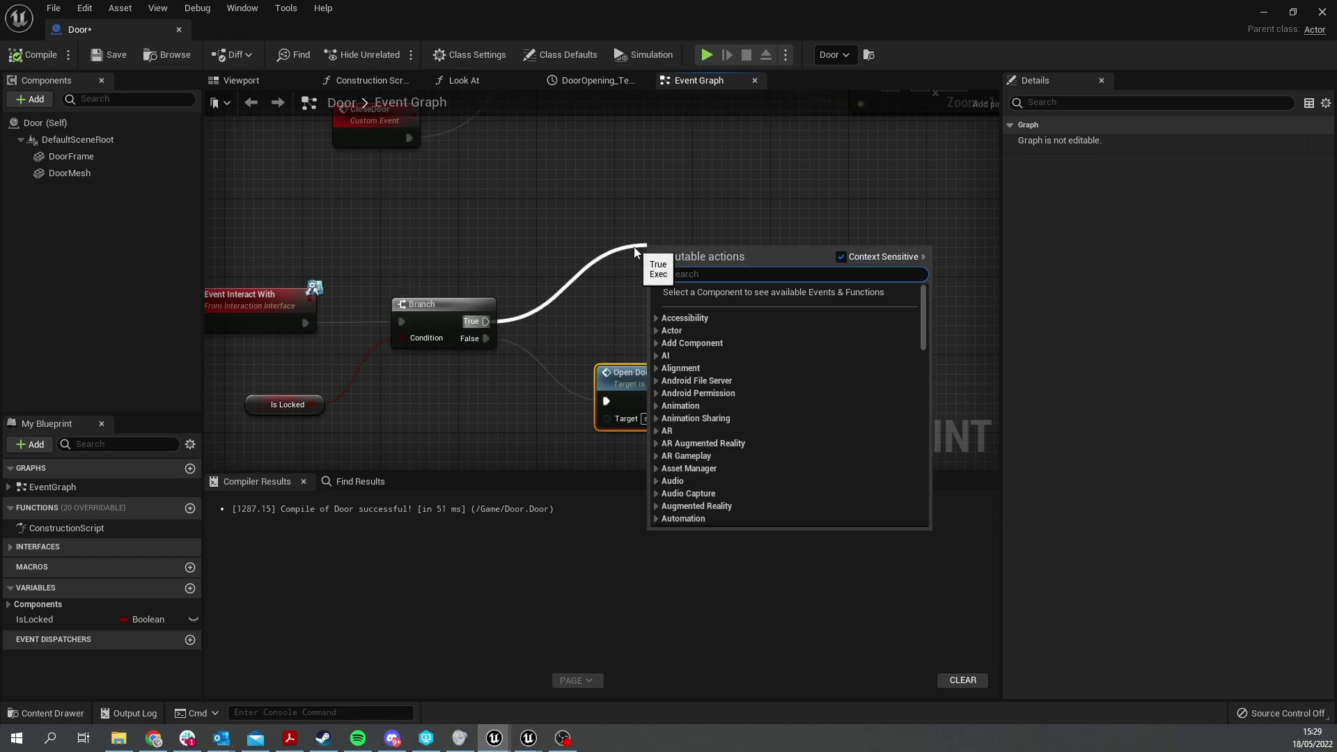
pyautogui.write('spawn actor')
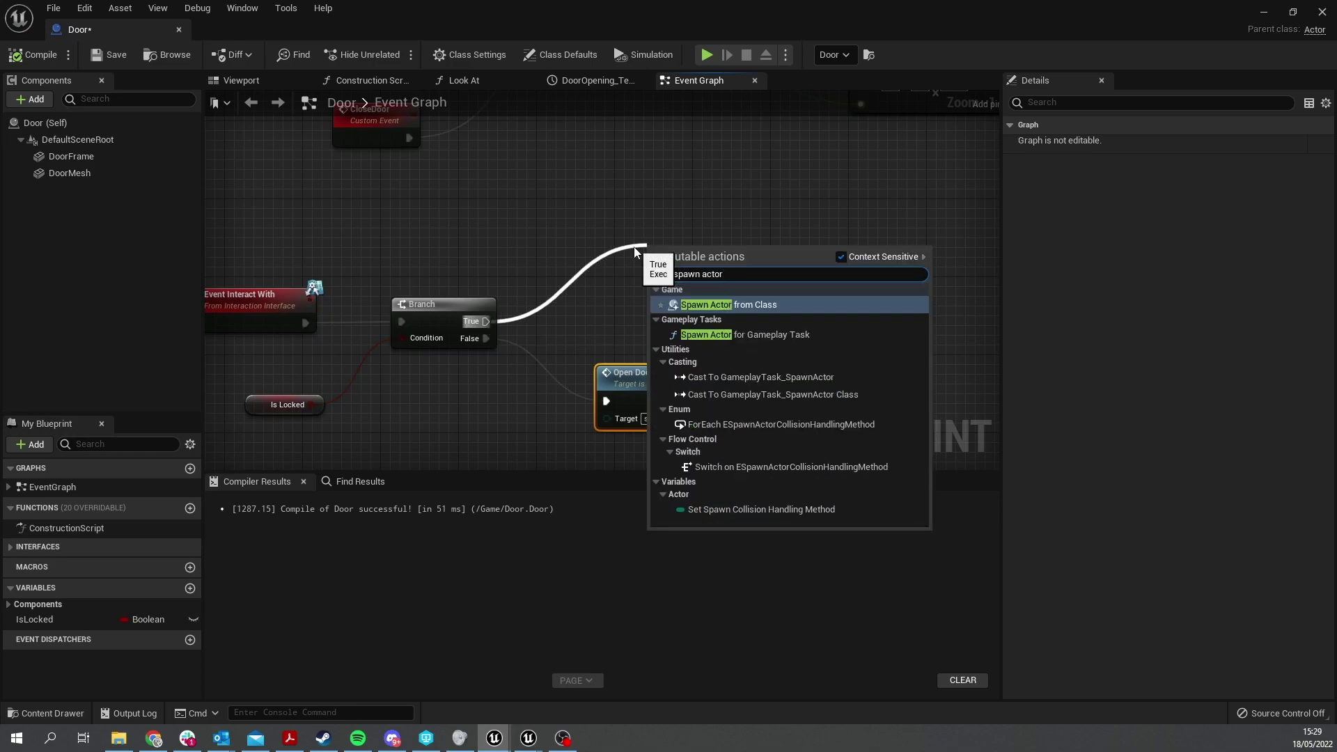
pyautogui.click(722, 305)
pyautogui.moveTo(717, 269); pyautogui.dragTo(669, 220)
# Set the class of the SpawnActor node to PicklockMinigame
pyautogui.click(653, 253)
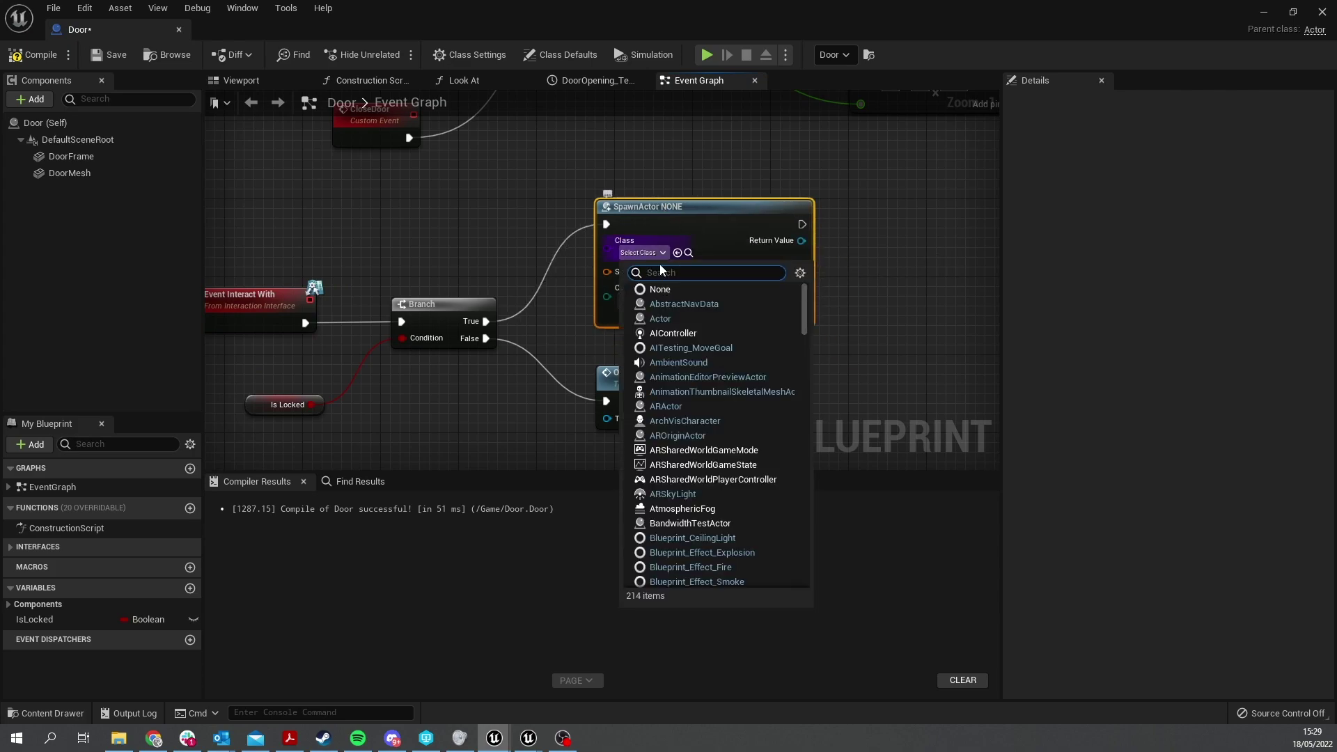
pyautogui.write('lockpick')
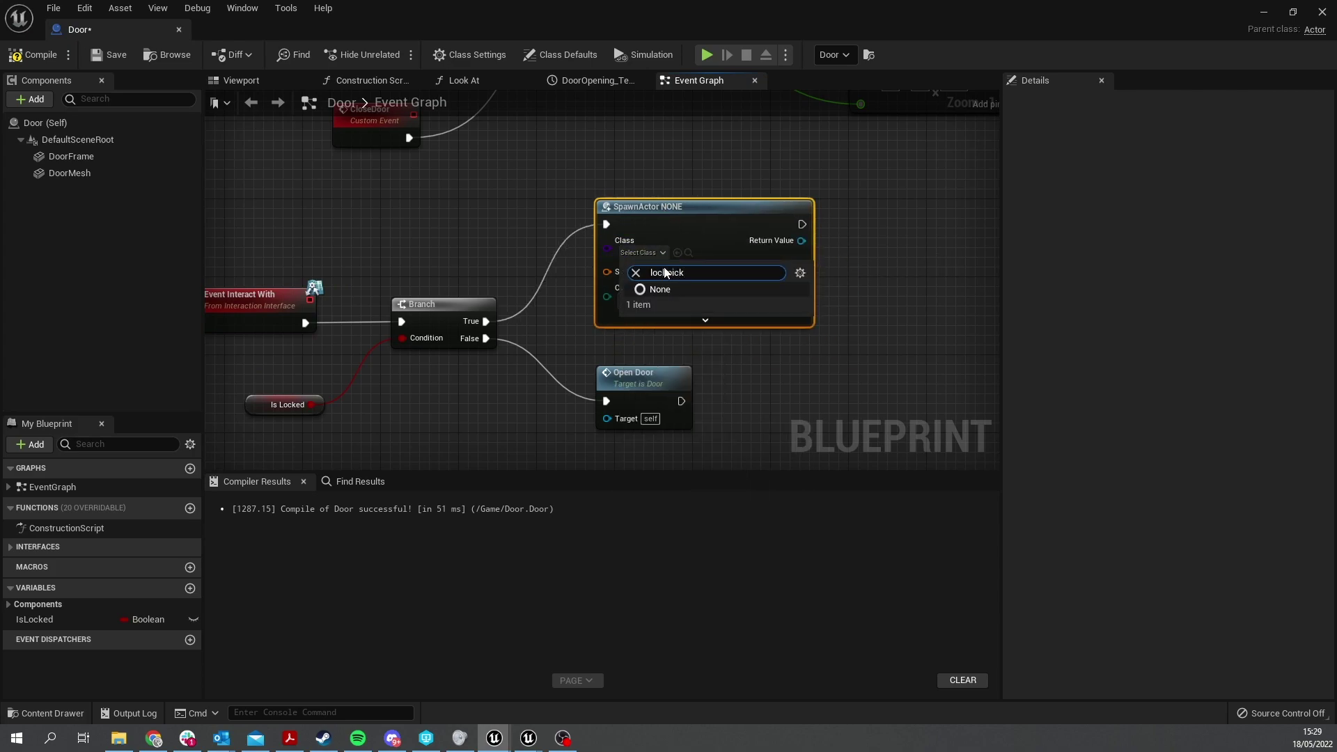
pyautogui.press('BackSpace')
pyautogui.press('BackSpace')
pyautogui.press('BackSpace')
pyautogui.press('BackSpace')
pyautogui.press('BackSpace')
pyautogui.press('BackSpace')
pyautogui.press('BackSpace')
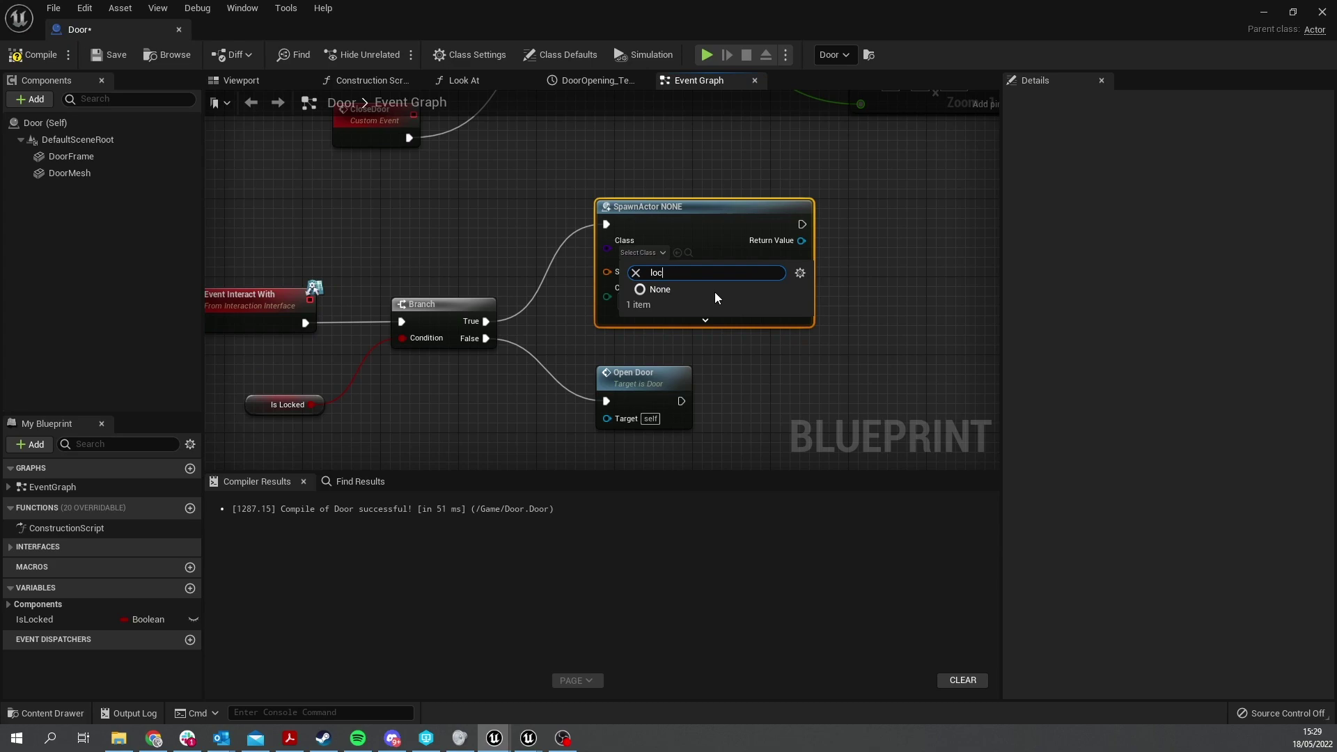
pyautogui.write('pick')
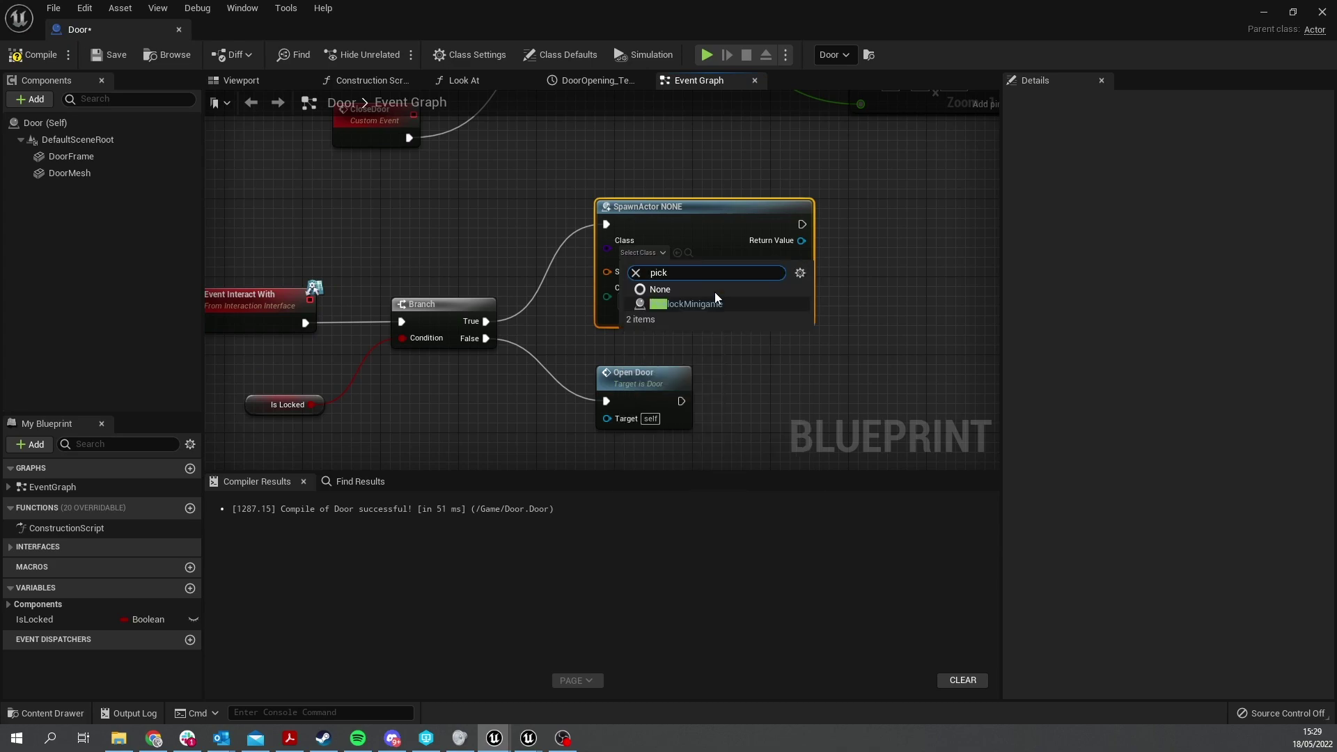
pyautogui.click(704, 302)
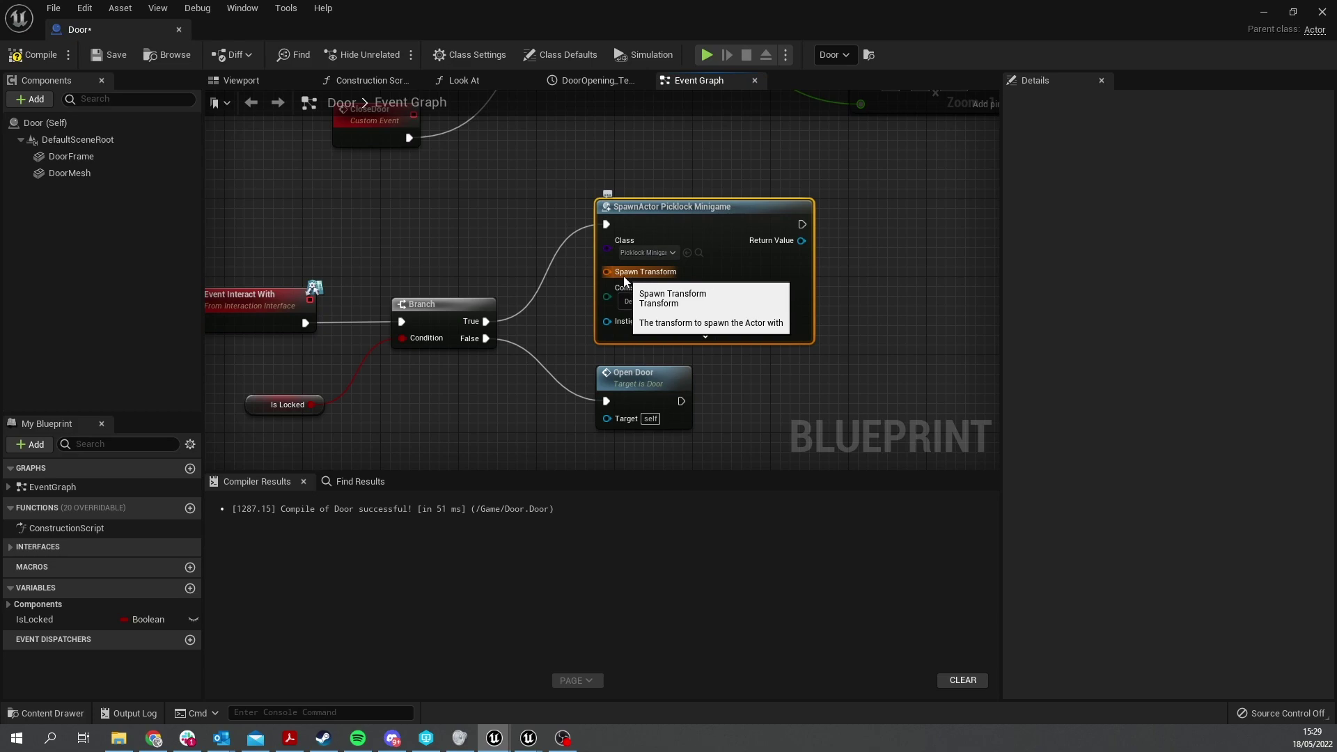
# Feed the SpawnActor node's Spawn Transform from a new Make Transform node placed below the Open Door node
pyautogui.moveTo(628, 279); pyautogui.dragTo(665, 214, button='right')
pyautogui.moveTo(659, 212); pyautogui.dragTo(593, 344)
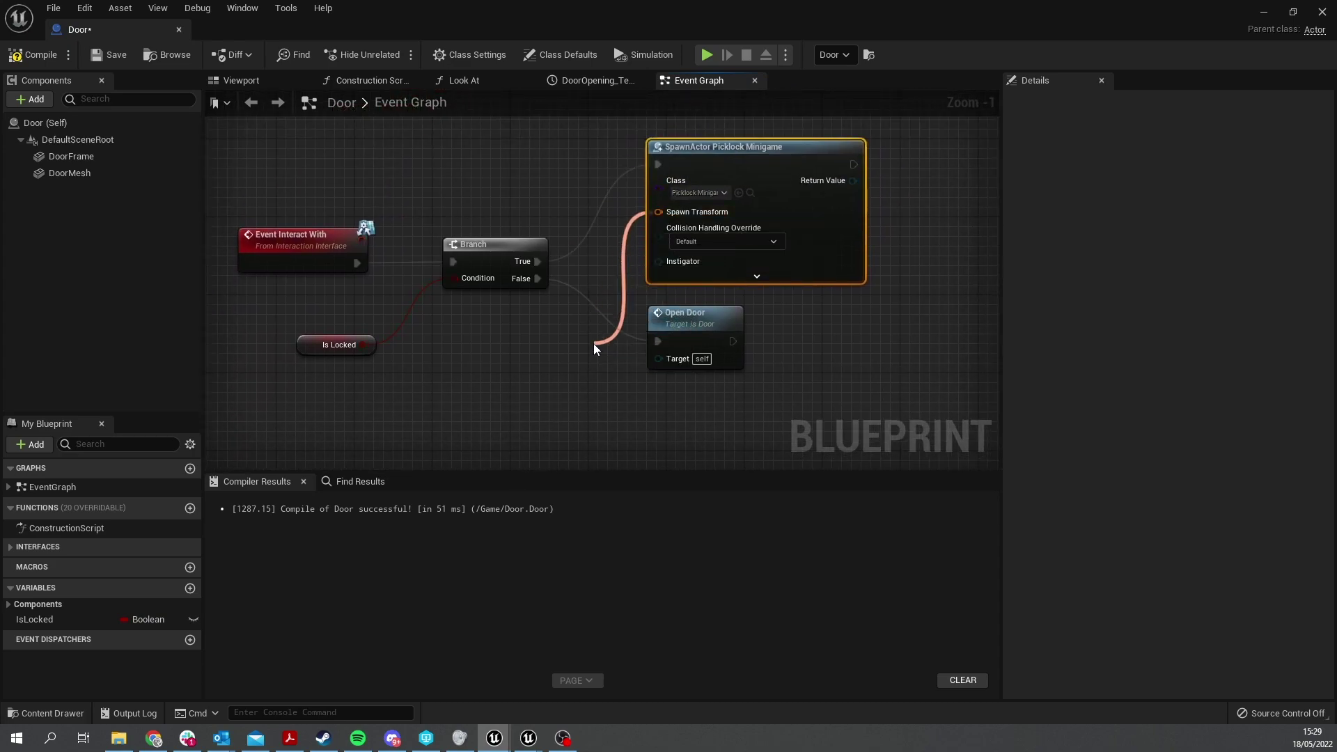
pyautogui.click(657, 589)
pyautogui.moveTo(651, 362); pyautogui.dragTo(568, 410)
pyautogui.moveTo(567, 410); pyautogui.dragTo(661, 282, button='right')
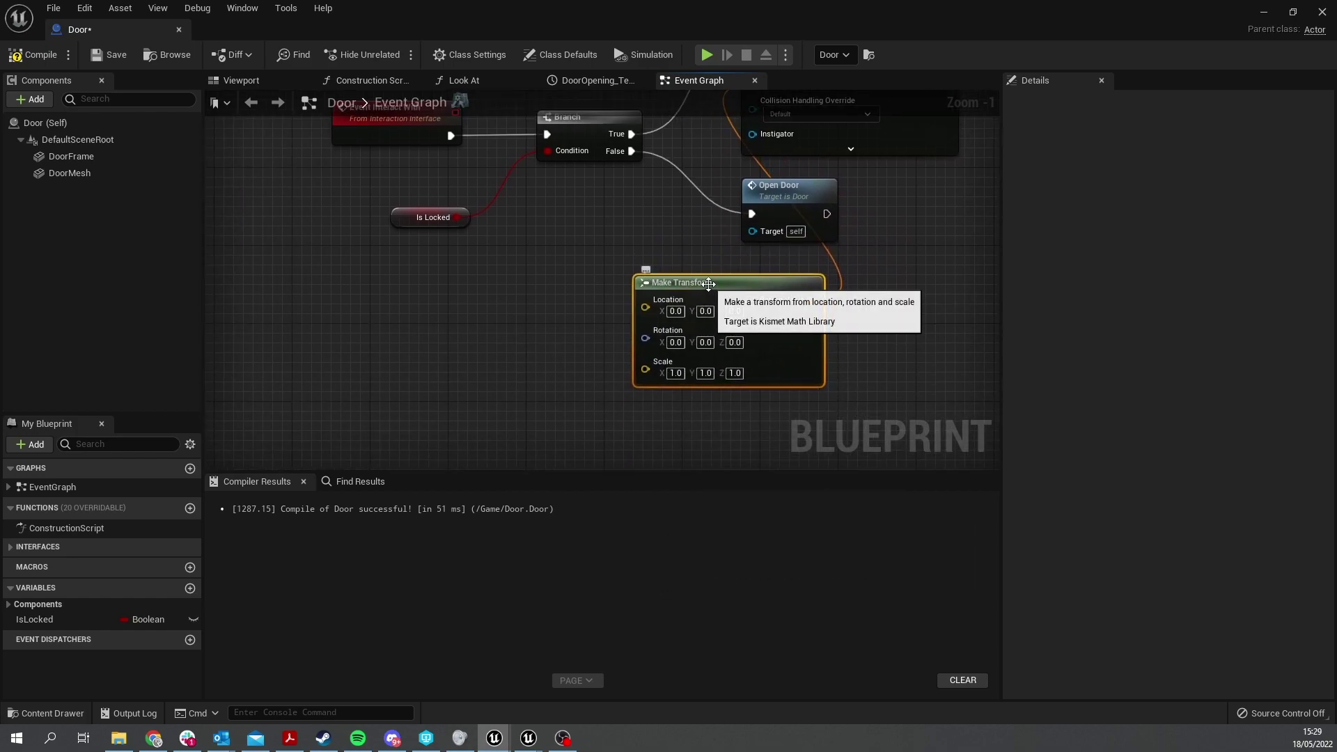
pyautogui.moveTo(641, 282); pyautogui.dragTo(493, 317)
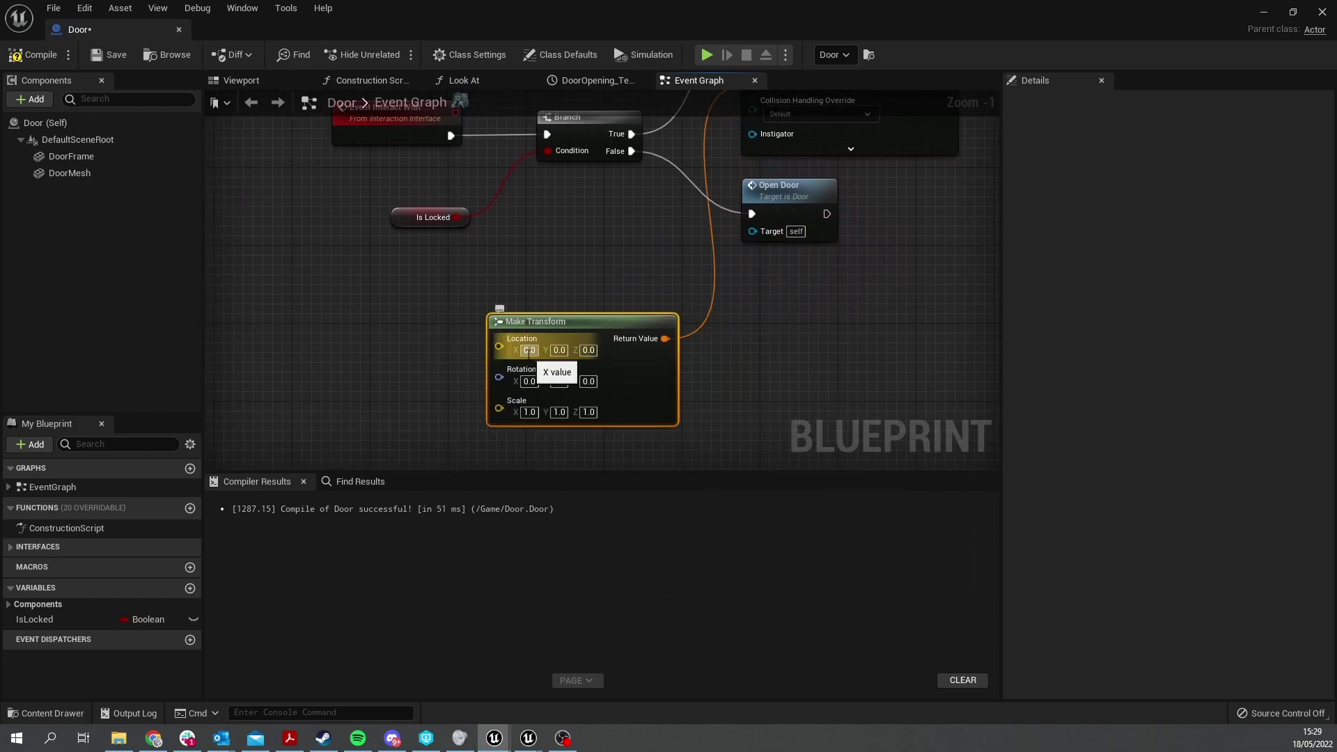
# Set the Make Transform node's Z location to -2000
pyautogui.click(588, 350)
pyautogui.write('-')
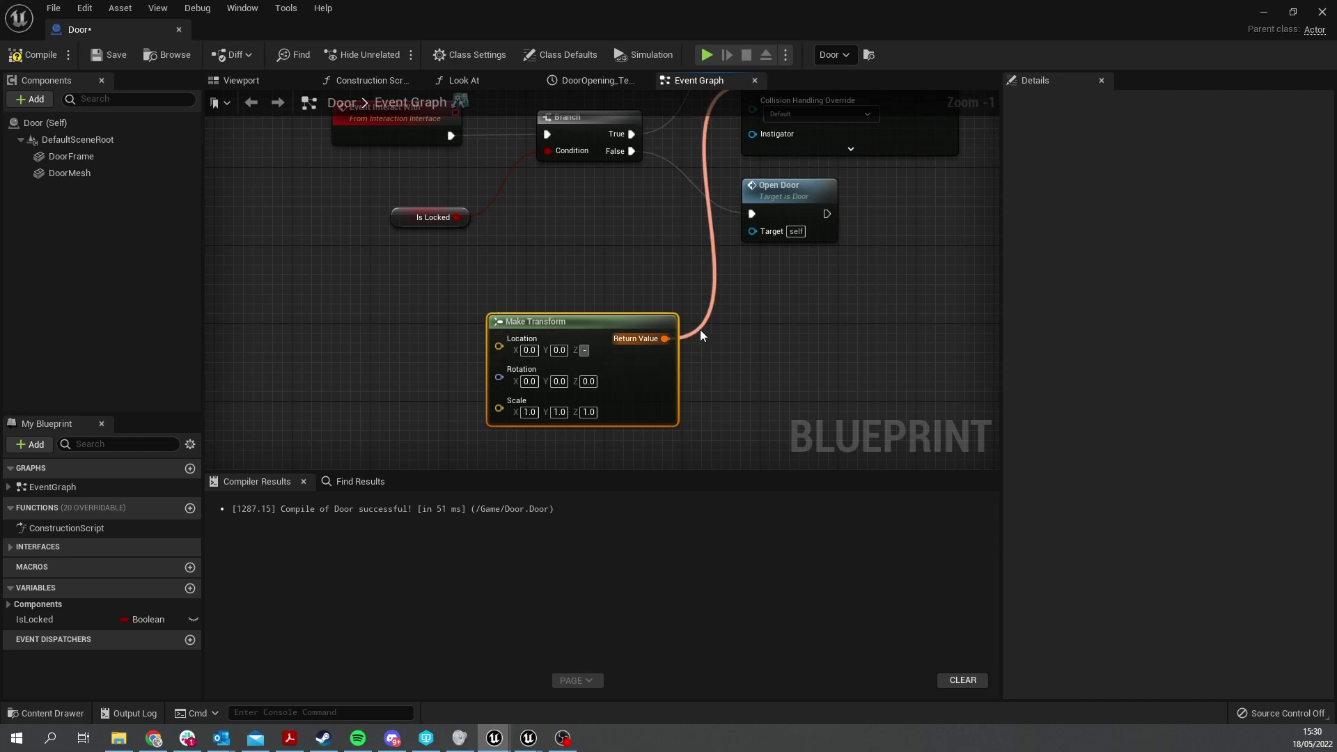
pyautogui.write('2000')
pyautogui.press('Return')
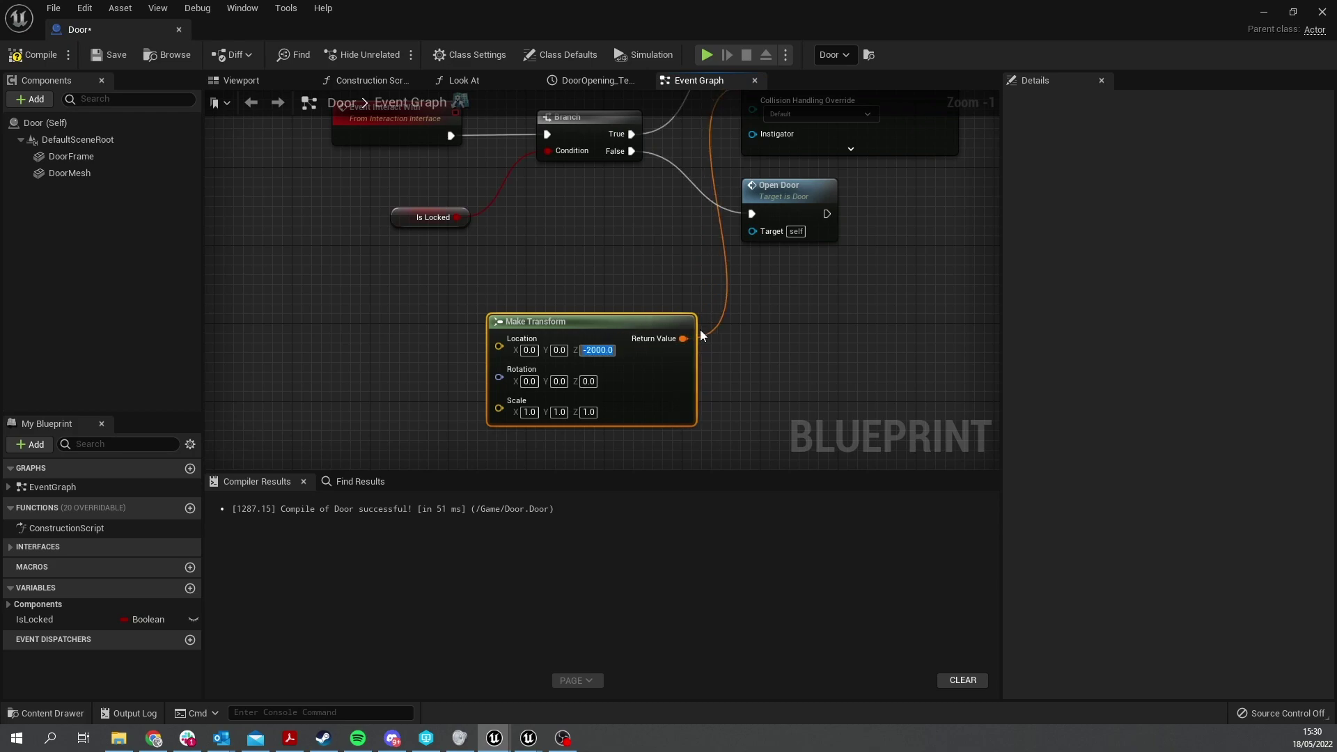
# Move the Make Transform node closer beneath the Is Locked node and compile the Door blueprint
pyautogui.moveTo(620, 318); pyautogui.dragTo(542, 298)
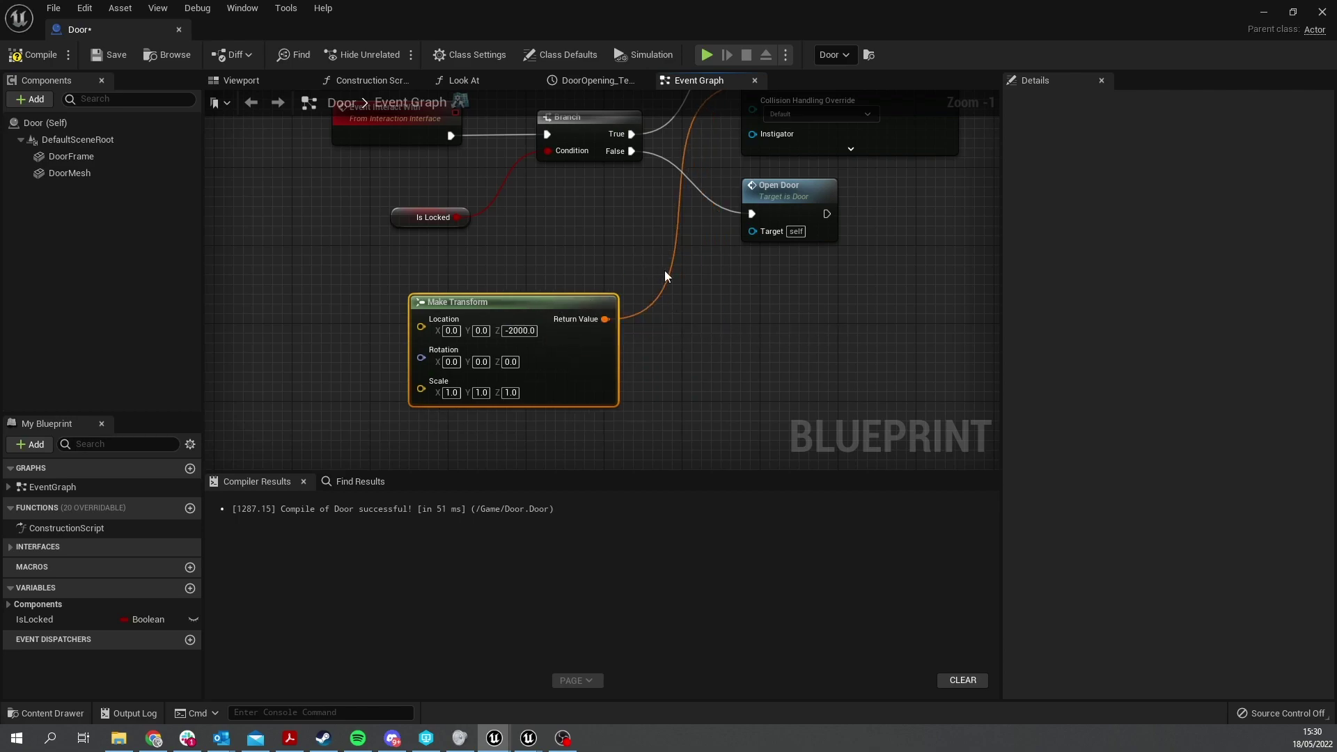
pyautogui.moveTo(736, 154); pyautogui.dragTo(661, 342, button='right')
pyautogui.moveTo(803, 374); pyautogui.dragTo(662, 370, button='right')
pyautogui.moveTo(649, 219); pyautogui.dragTo(415, 257, button='right')
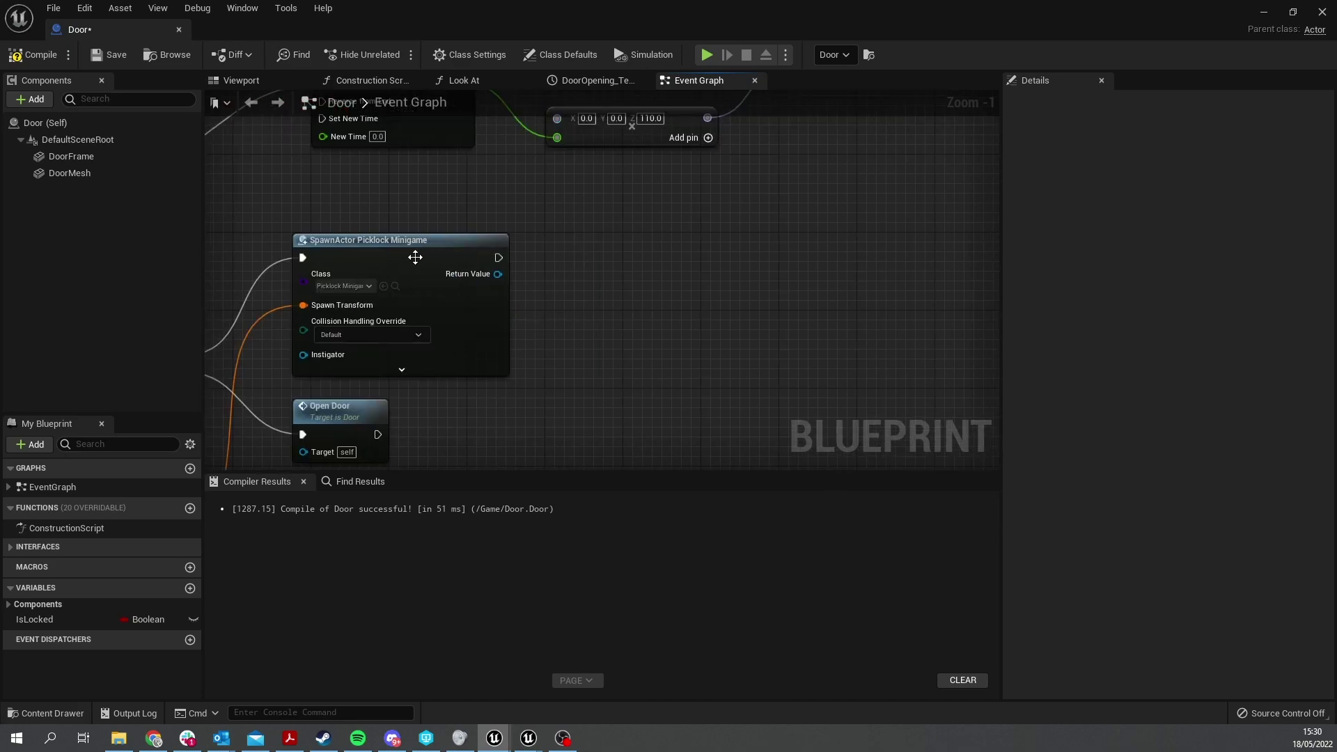
pyautogui.click(33, 54)
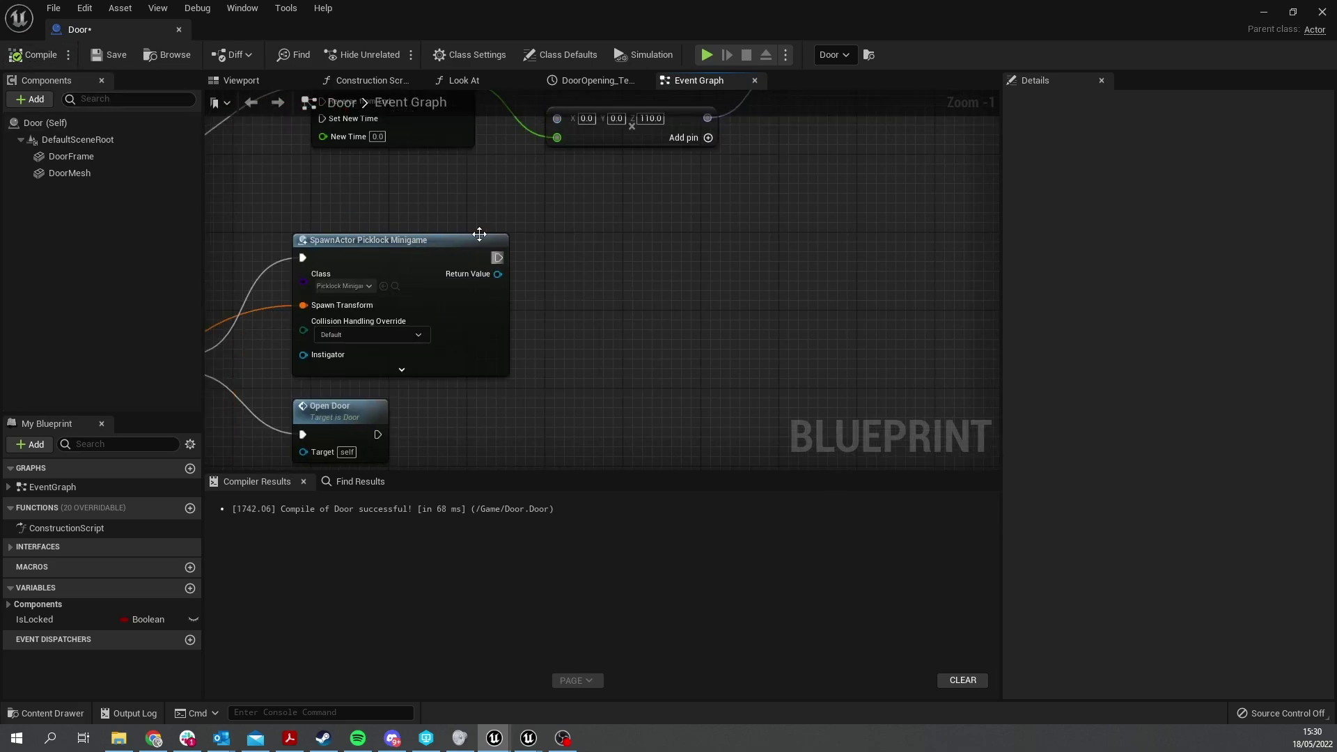
pyautogui.moveTo(662, 289); pyautogui.dragTo(897, 306, button='right')
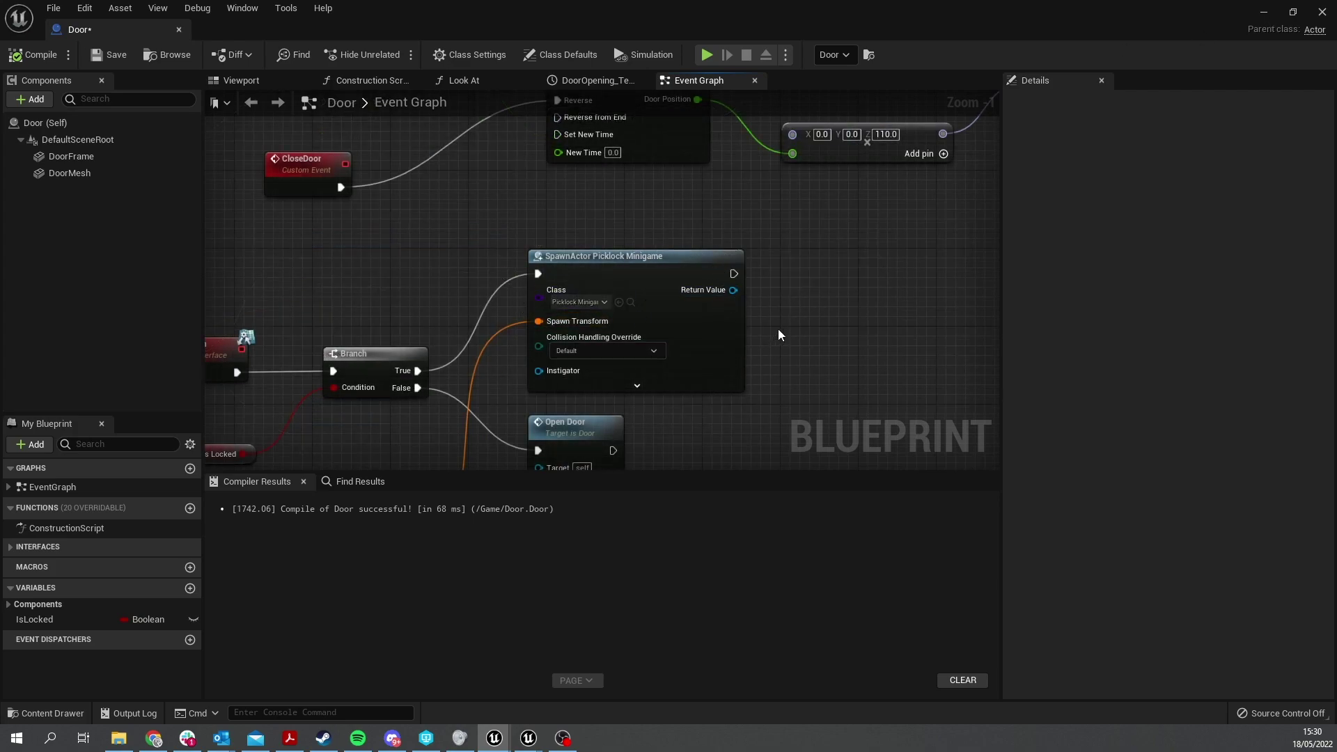
pyautogui.moveTo(798, 337); pyautogui.dragTo(802, 229, button='right')
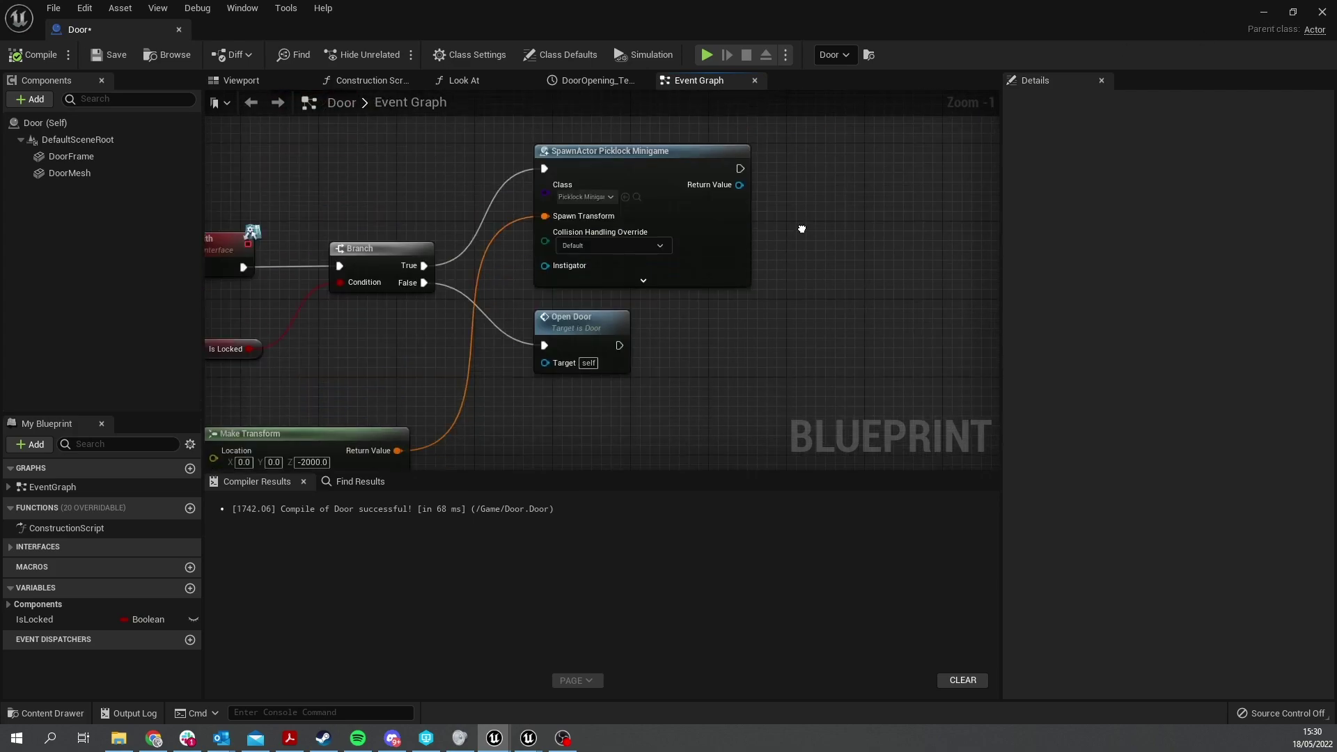
# Create a User Widget blueprint named Picklock_Widget in the Content folder
pyautogui.click(1265, 14)
pyautogui.press('f')
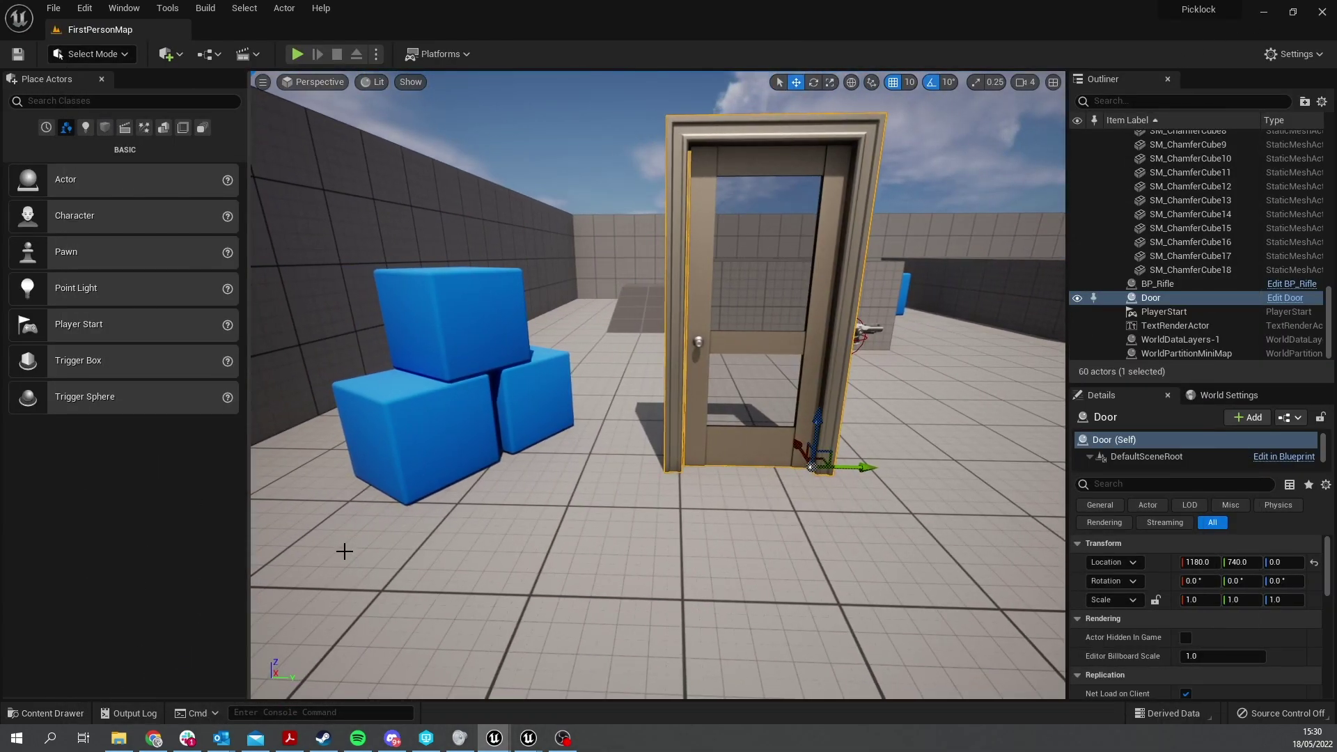
pyautogui.click(46, 713)
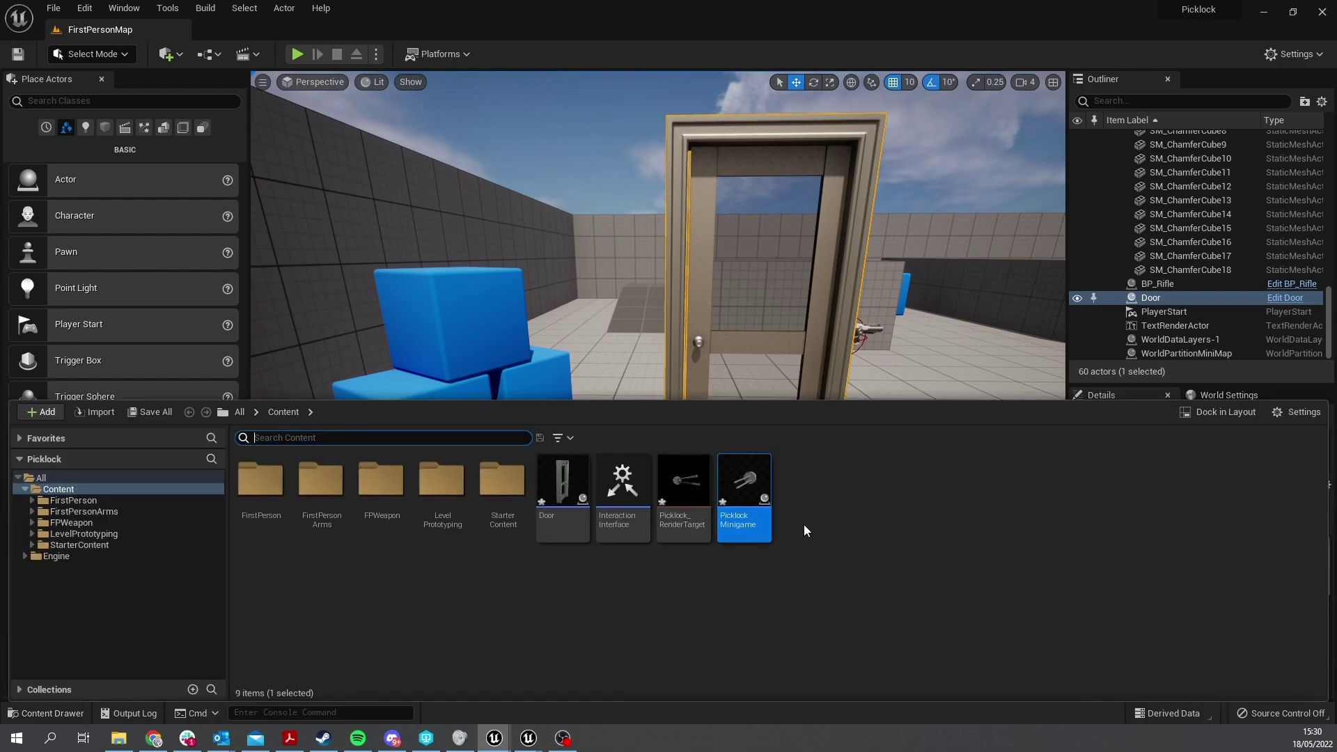
pyautogui.rightClick(805, 531)
pyautogui.moveTo(855, 512)
pyautogui.click(1035, 640)
pyautogui.click(537, 257)
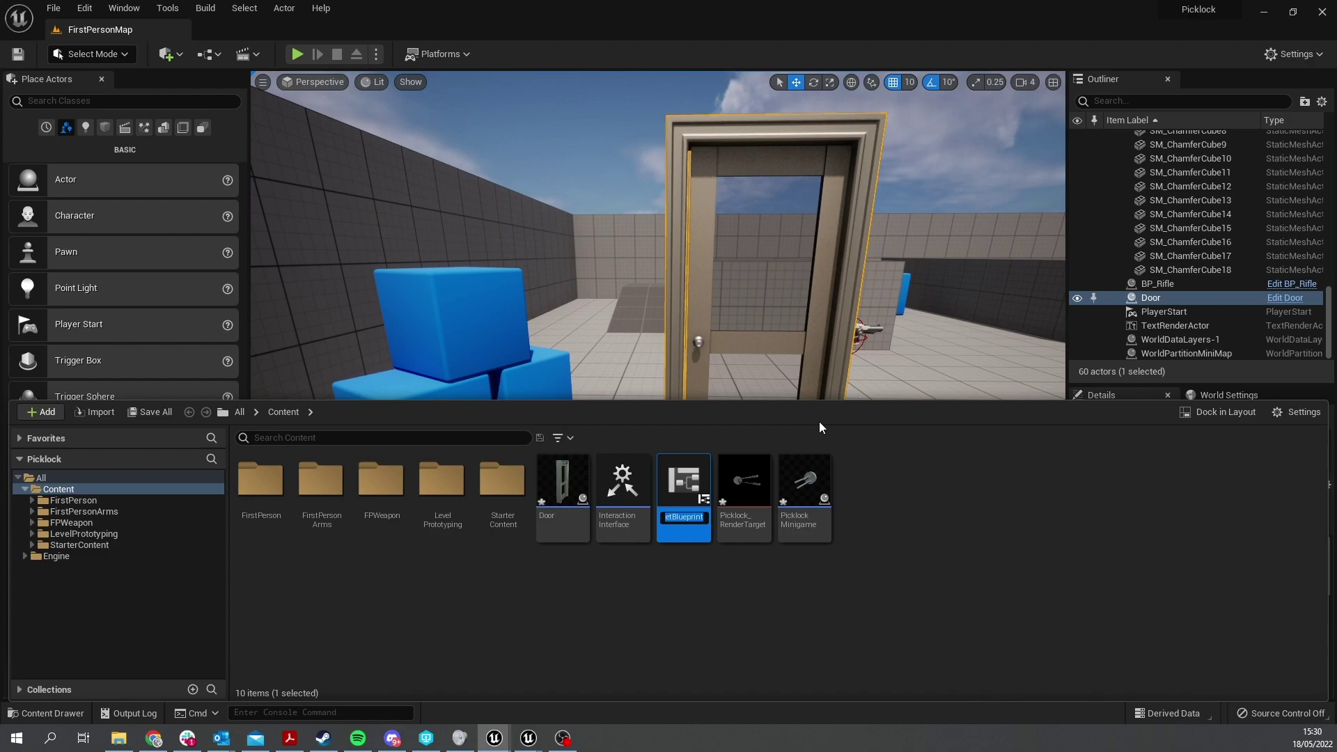
pyautogui.write('Picklock_Widget')
pyautogui.press('Return')
# Open Picklock_Widget and add a Border as its root widget
pyautogui.doubleClick(743, 481)
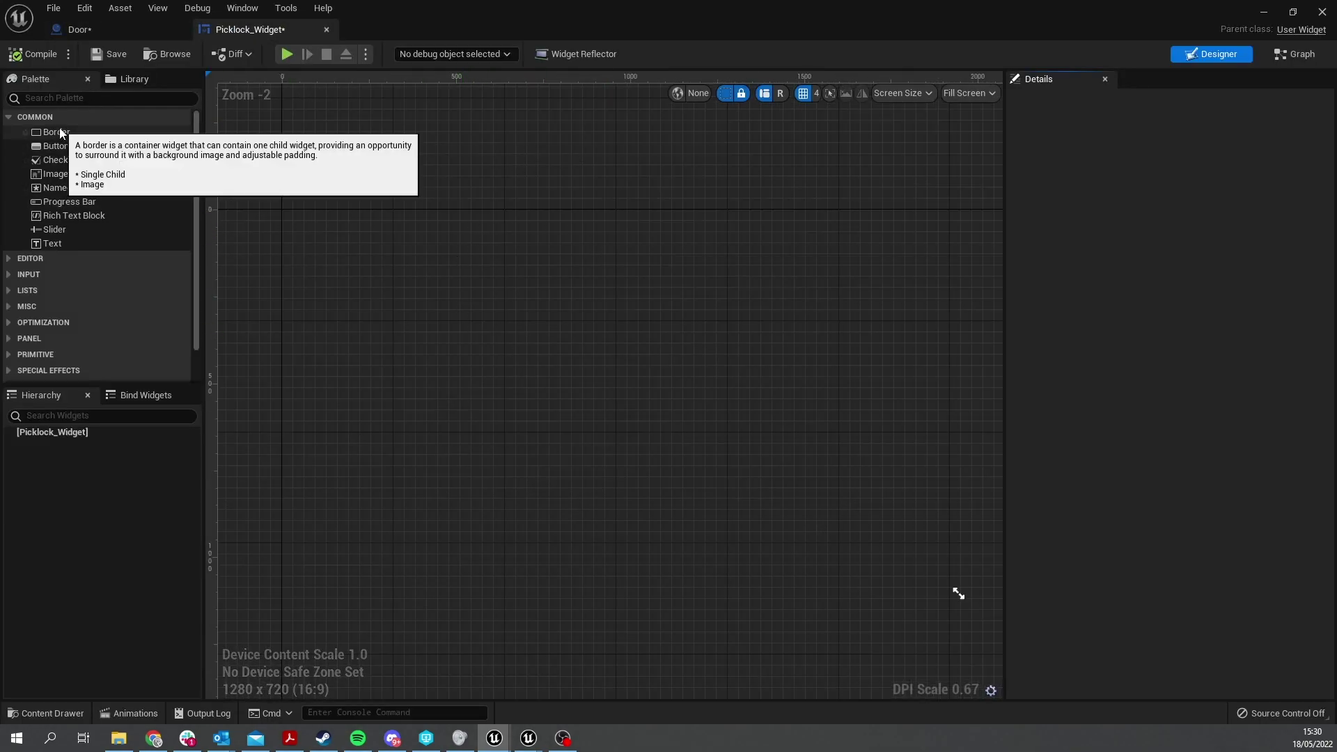
pyautogui.moveTo(60, 129); pyautogui.dragTo(111, 223)
pyautogui.moveTo(89, 433); pyautogui.dragTo(83, 433)
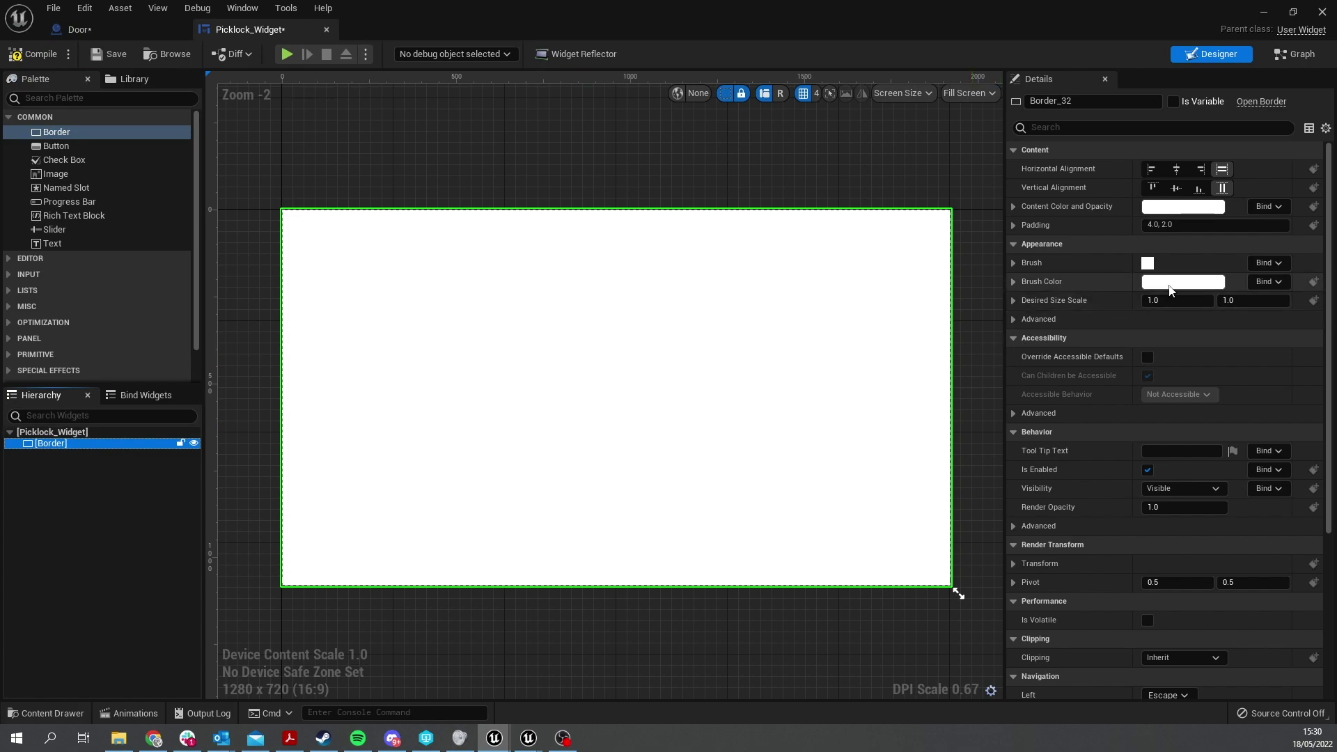
# Set the Border's brush color to black with an alpha of 0.75
pyautogui.click(1170, 291)
pyautogui.moveTo(1065, 345)
pyautogui.mouseDown()
pyautogui.moveTo(1060, 448)
pyautogui.moveTo(996, 490)
pyautogui.mouseUp()
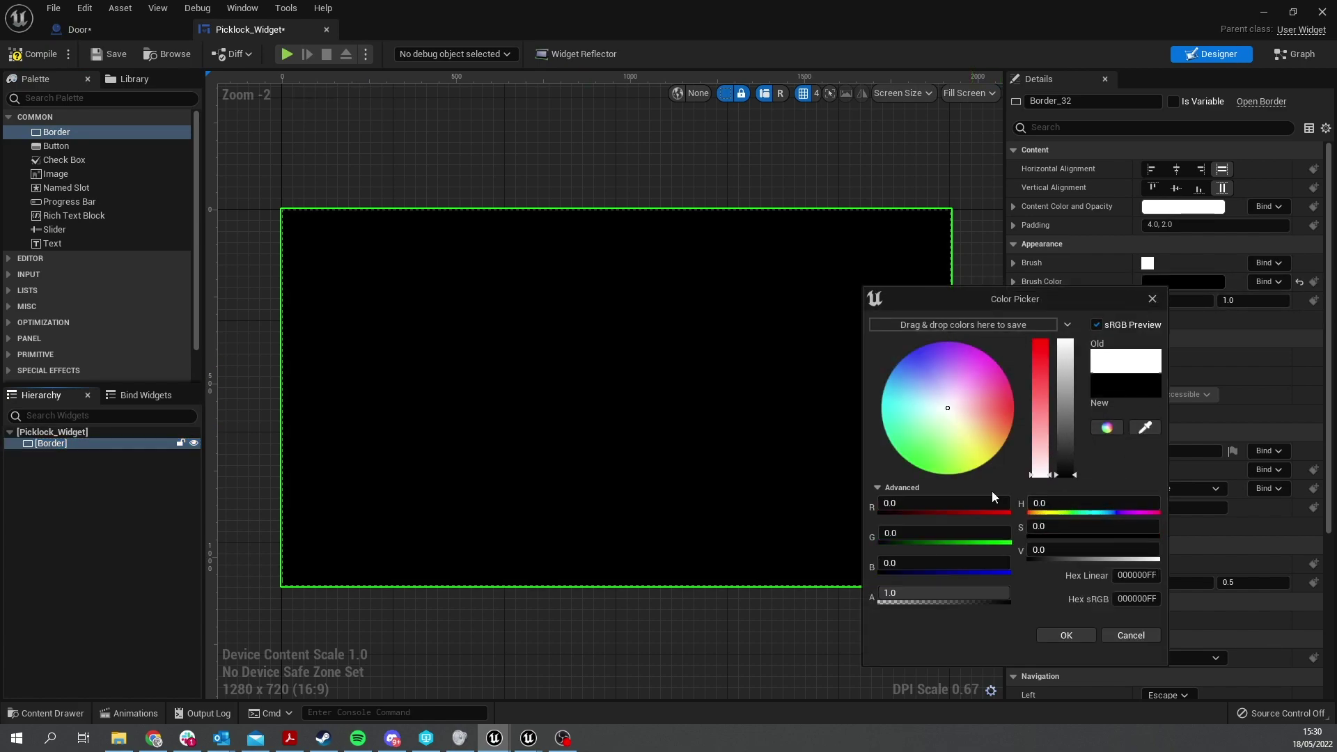
pyautogui.click(929, 593)
pyautogui.write('.75')
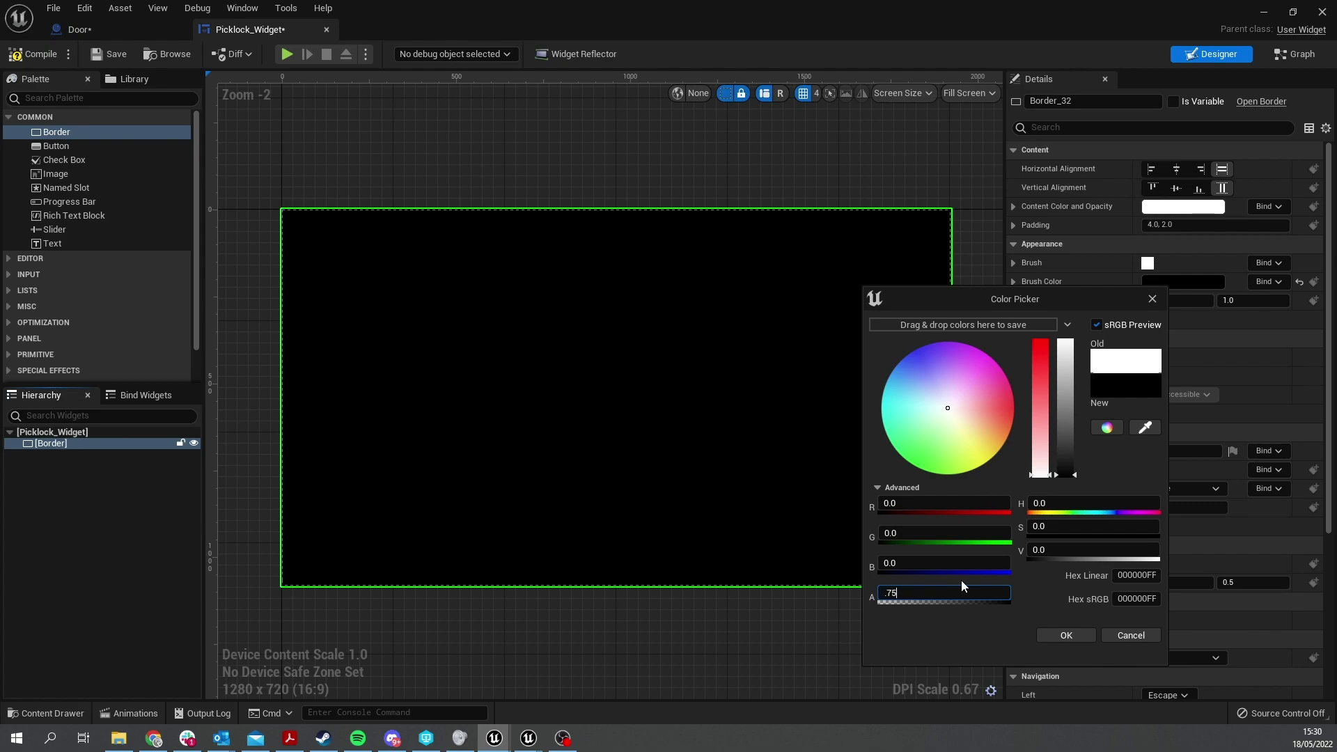
pyautogui.press('Return')
pyautogui.click(1060, 634)
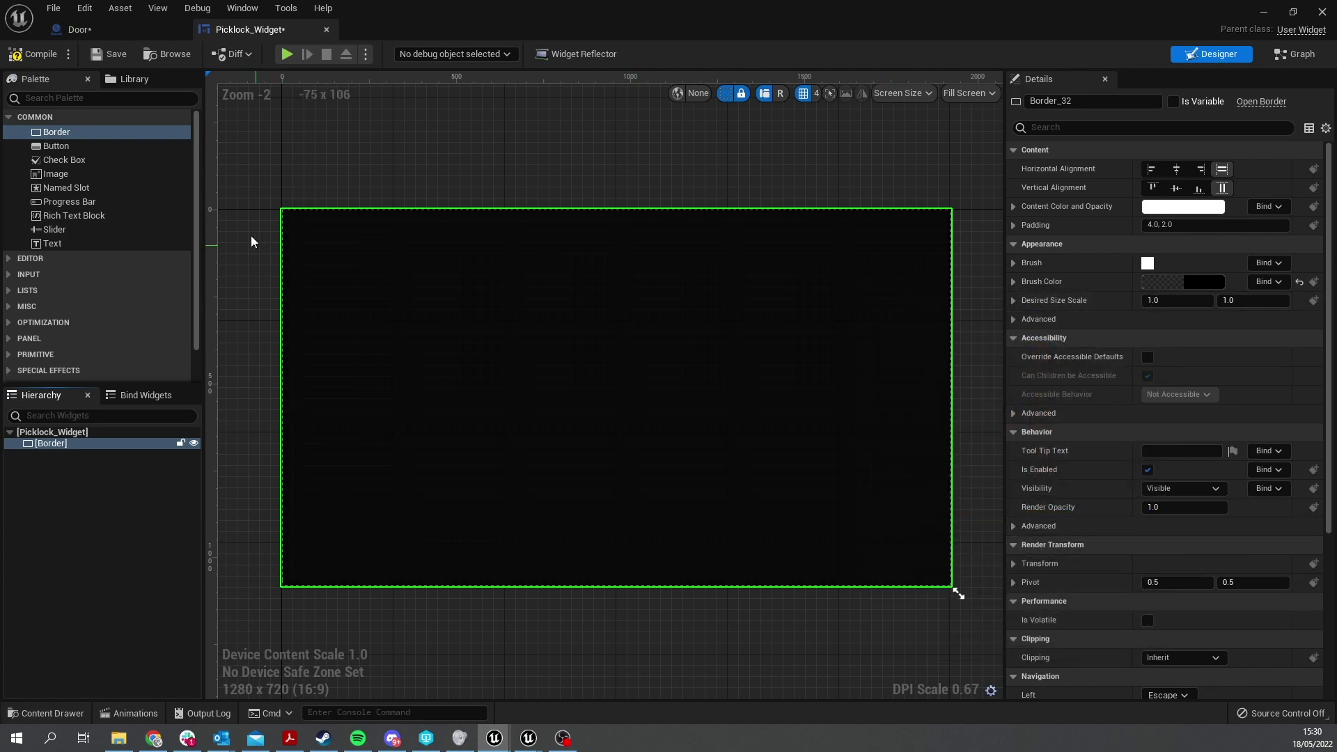
# Add an Image inside the Border and center it horizontally and vertically
pyautogui.moveTo(91, 173); pyautogui.dragTo(70, 446)
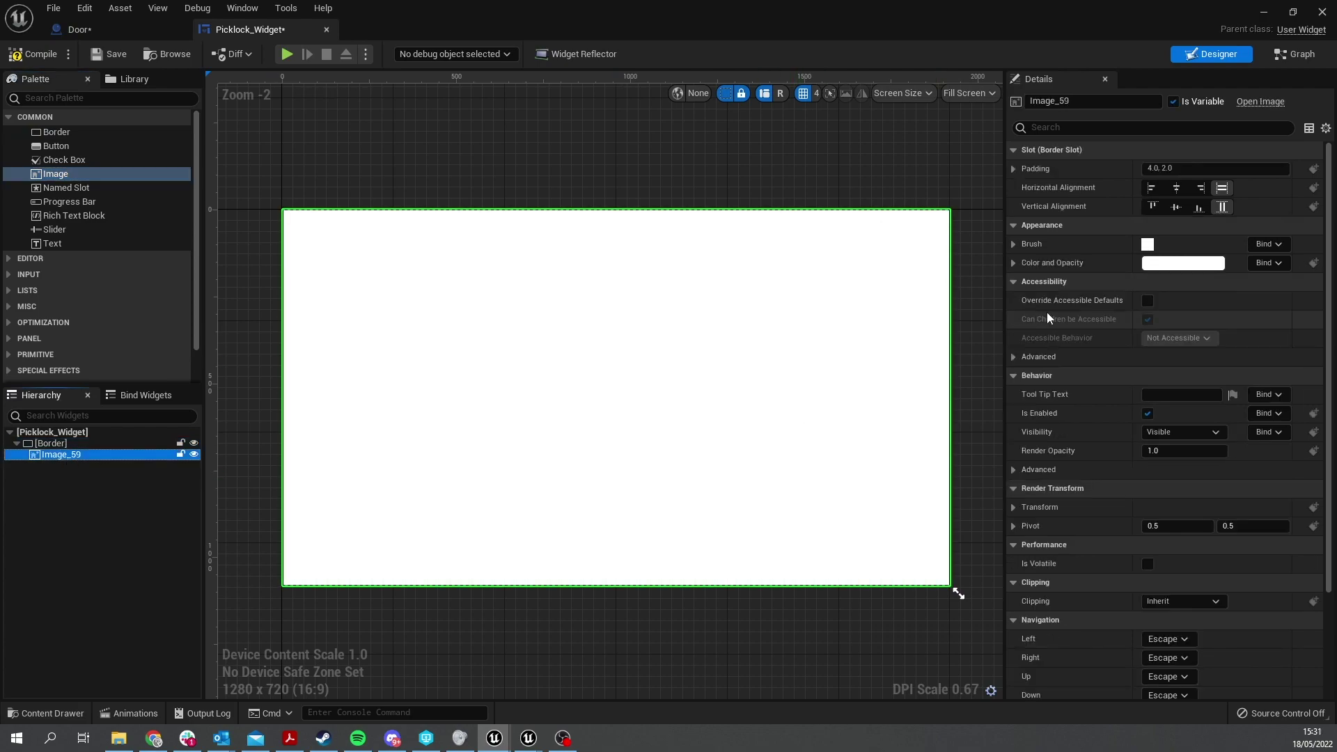
pyautogui.click(1175, 189)
pyautogui.click(1177, 209)
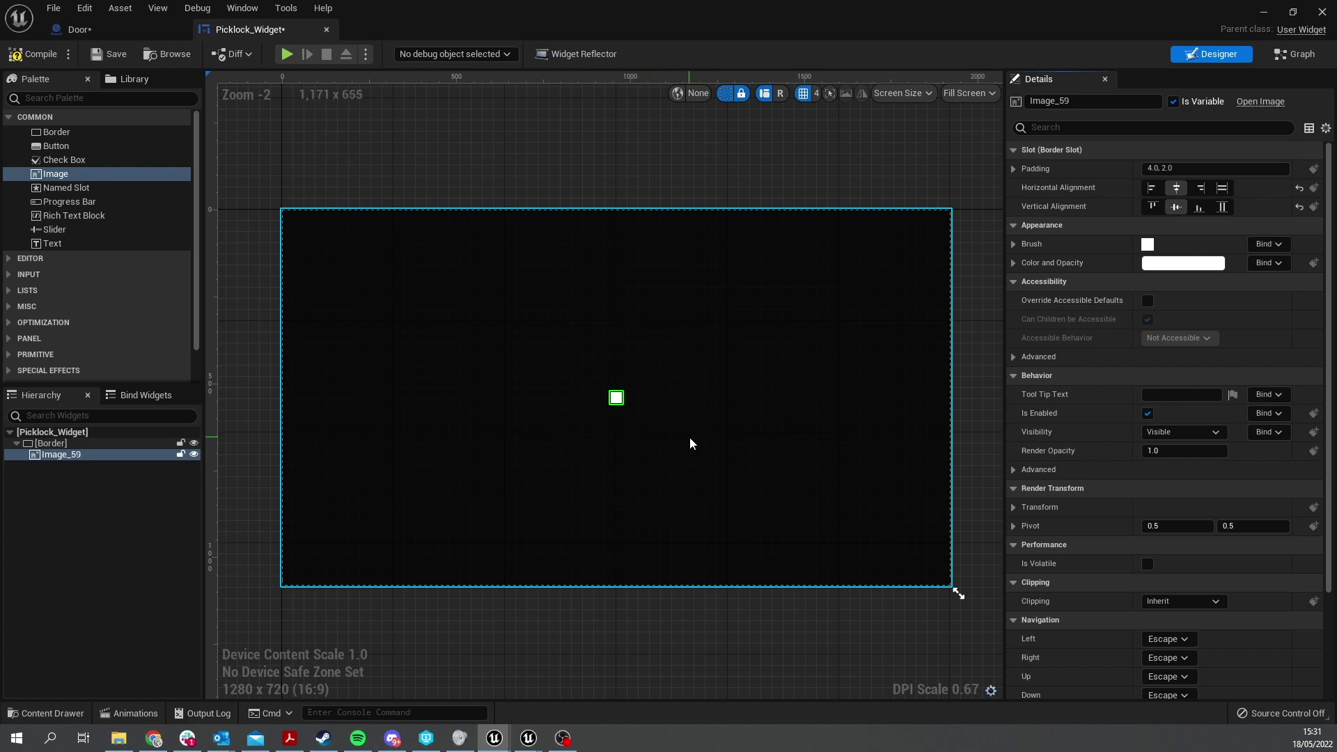
# Assign Picklock_RenderTarget as the Image widget's brush image
pyautogui.click(1013, 245)
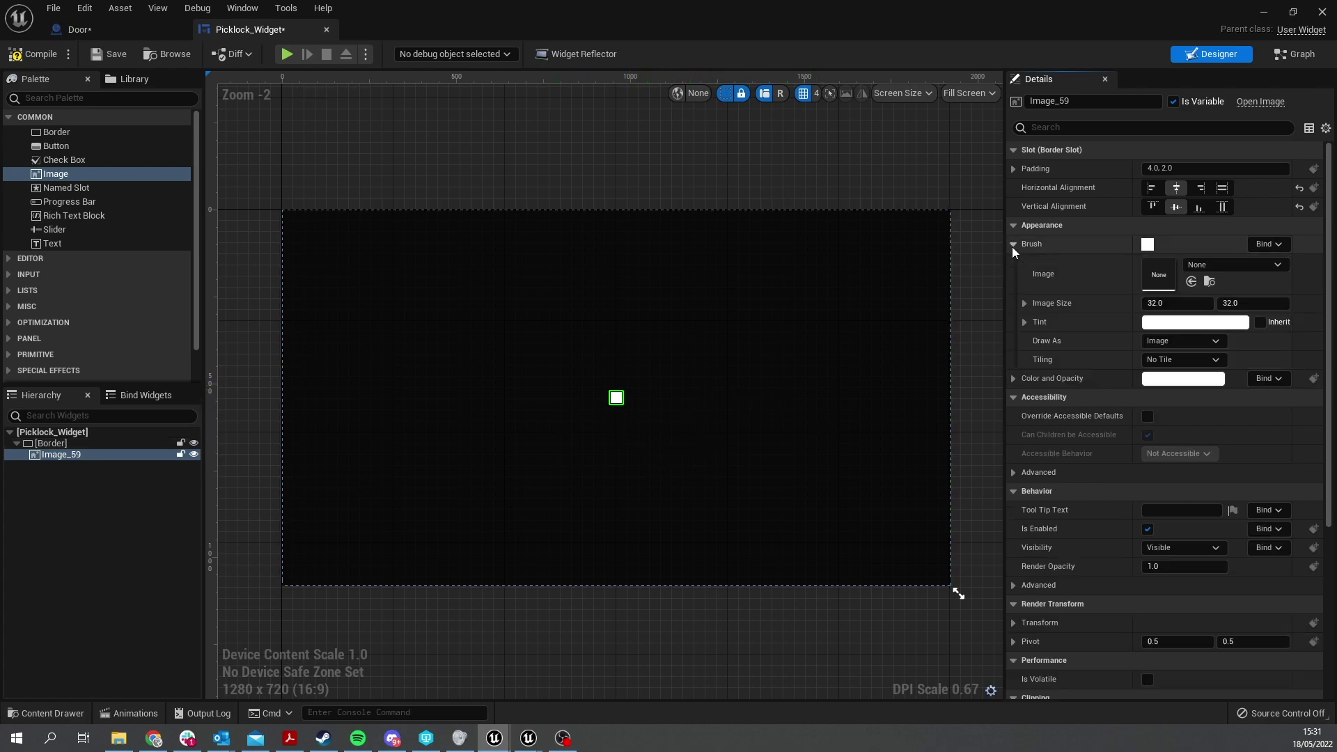
pyautogui.click(1235, 268)
pyautogui.write('pick')
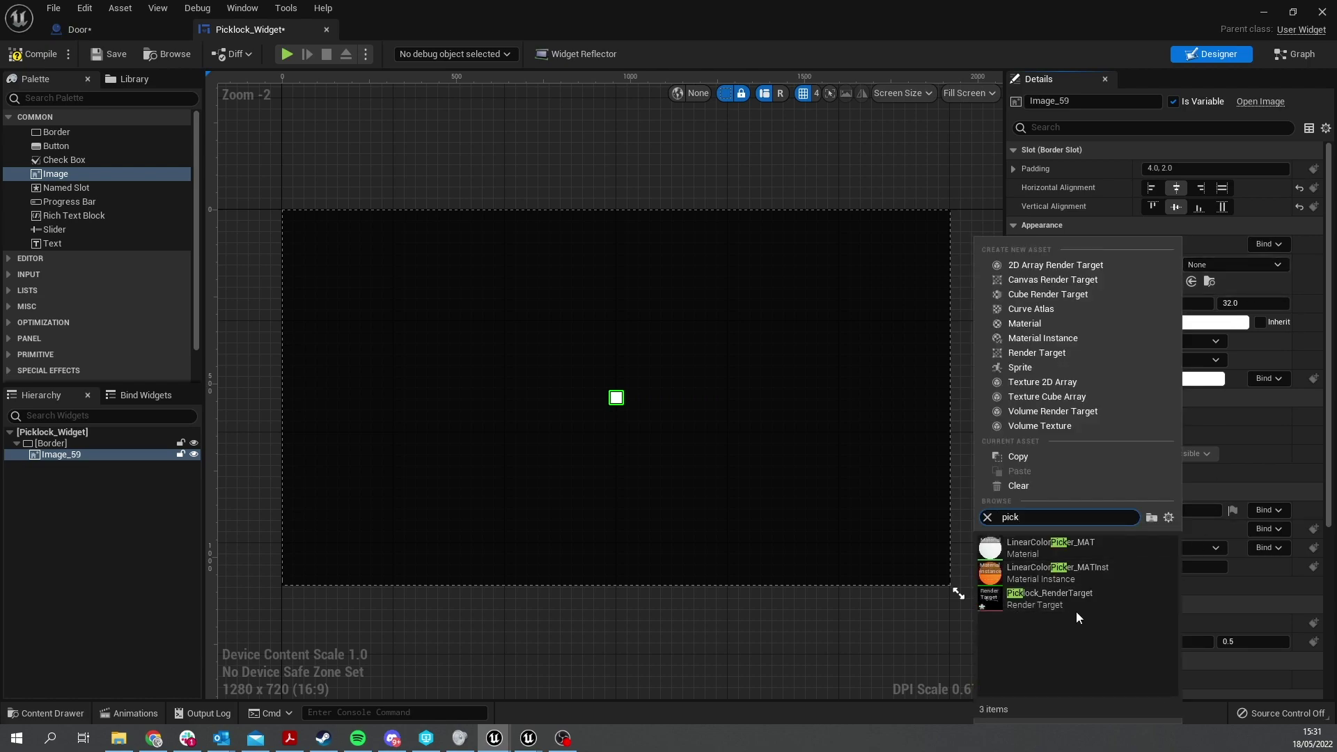
pyautogui.click(1063, 600)
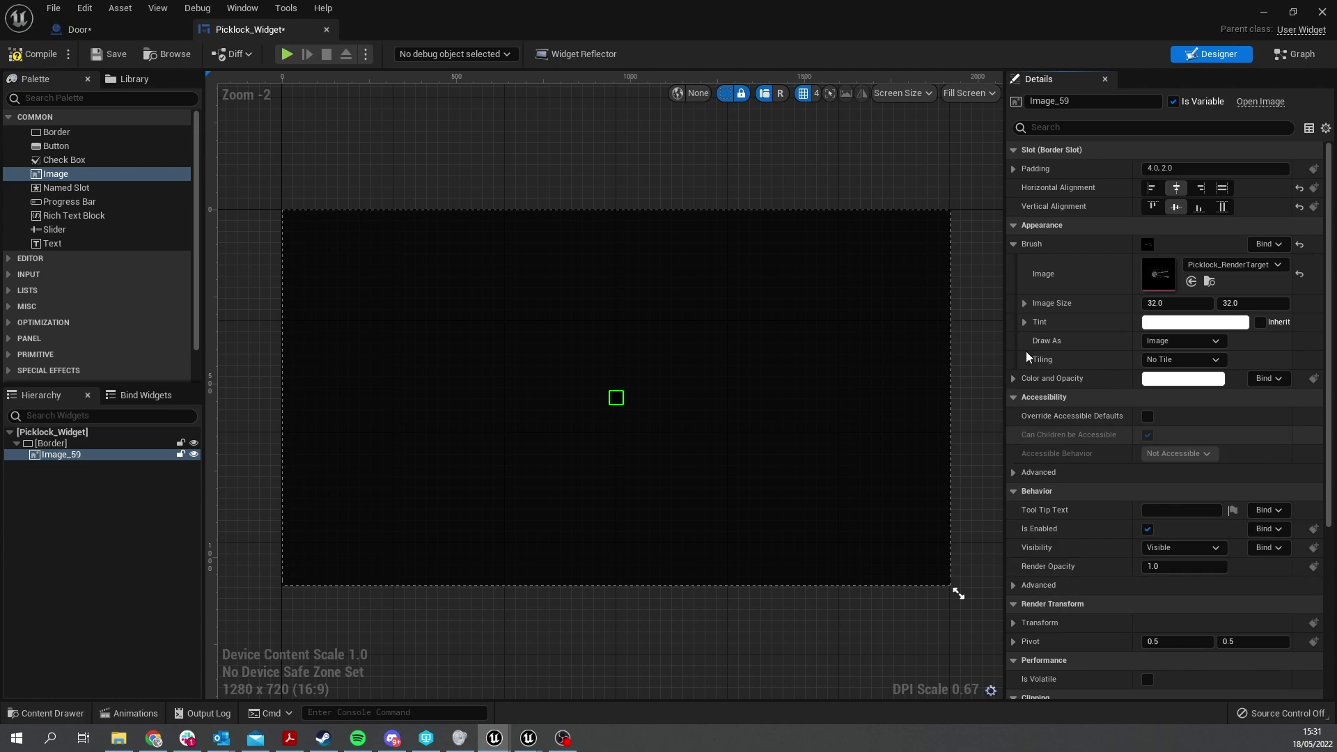
# Open Picklock_RenderTarget, set its Size X and Size Y to 1024, and save it
pyautogui.doubleClick(1161, 277)
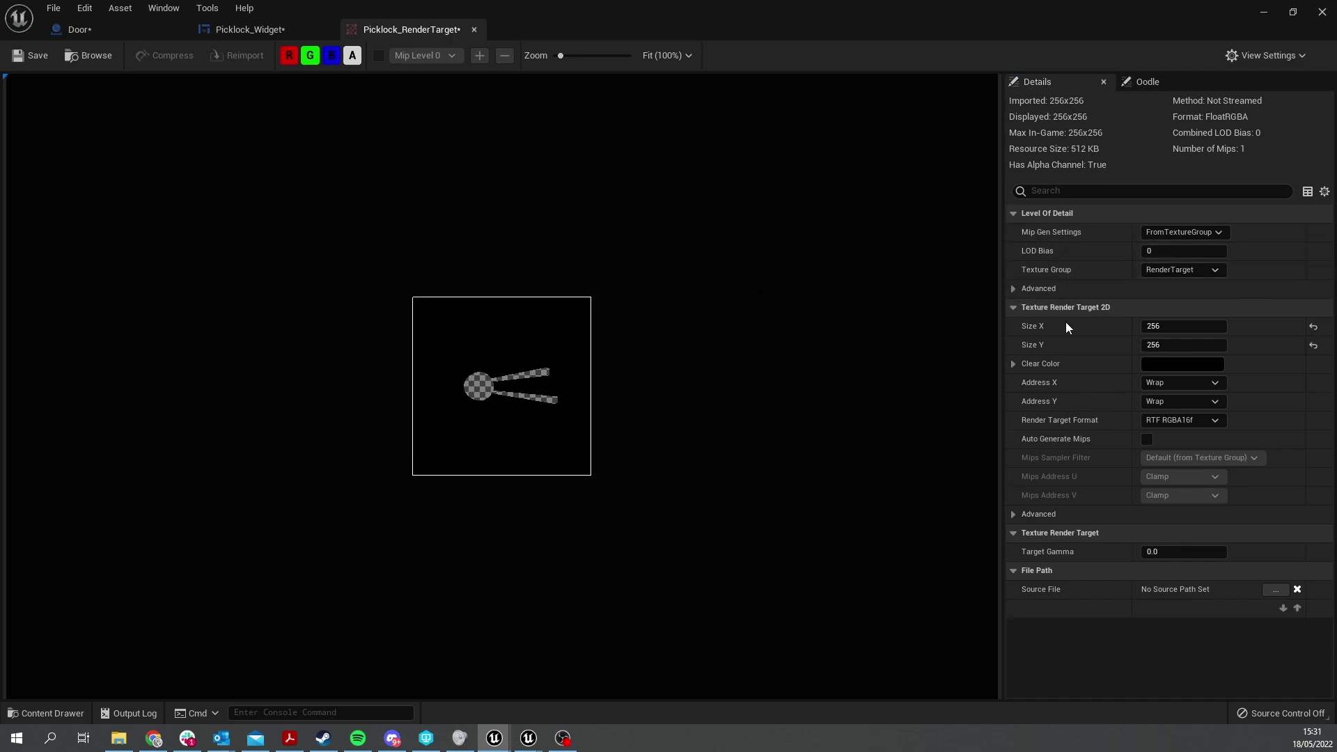
pyautogui.click(1171, 327)
pyautogui.press('Tab')
pyautogui.press('Return')
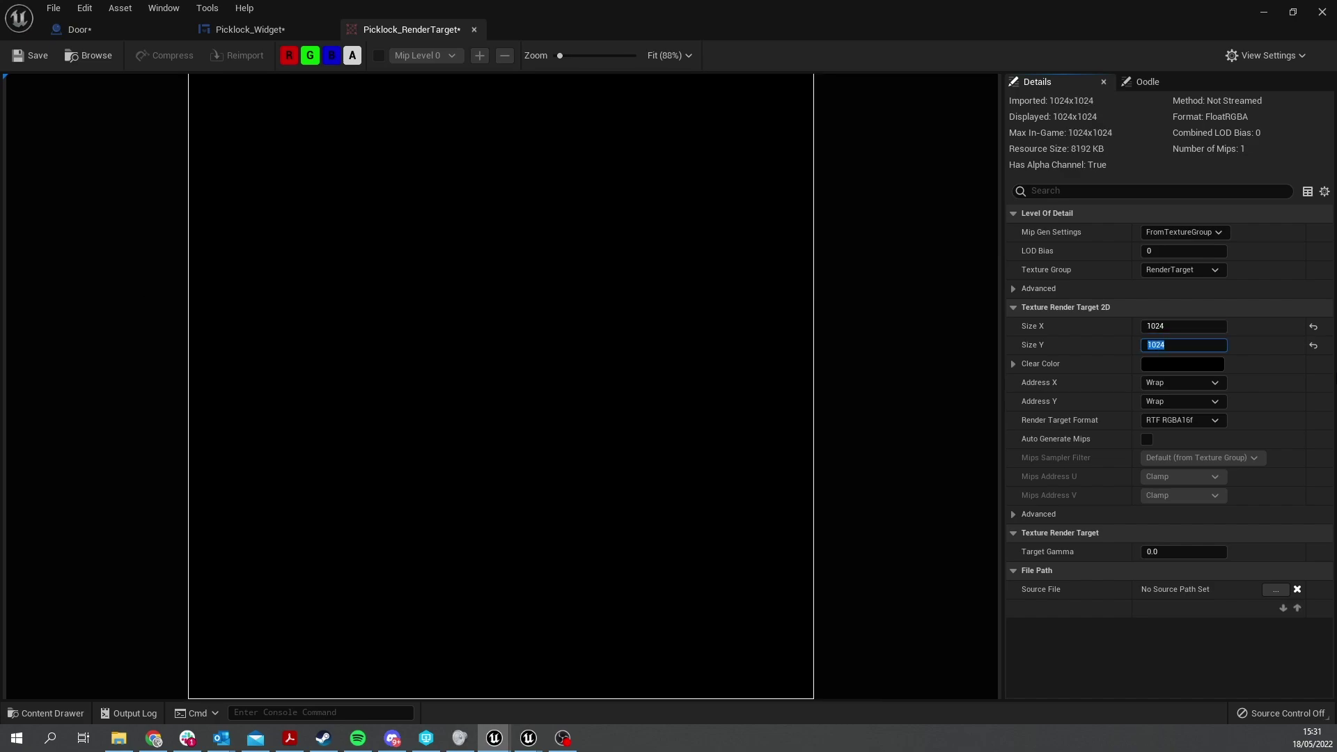
pyautogui.click(32, 56)
# Create a material from Picklock_RenderTarget in the Content folder, named Picklock_RenderTarget_Mat
pyautogui.click(121, 30)
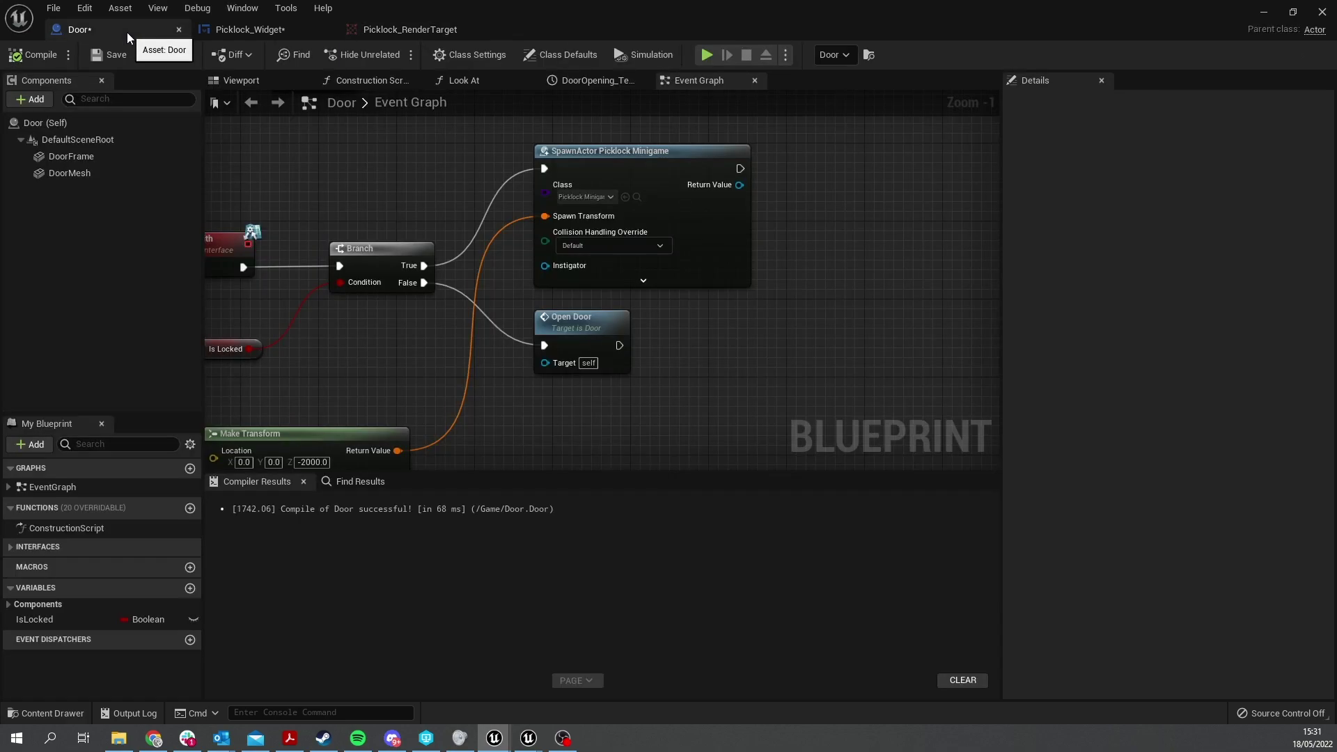
pyautogui.click(220, 31)
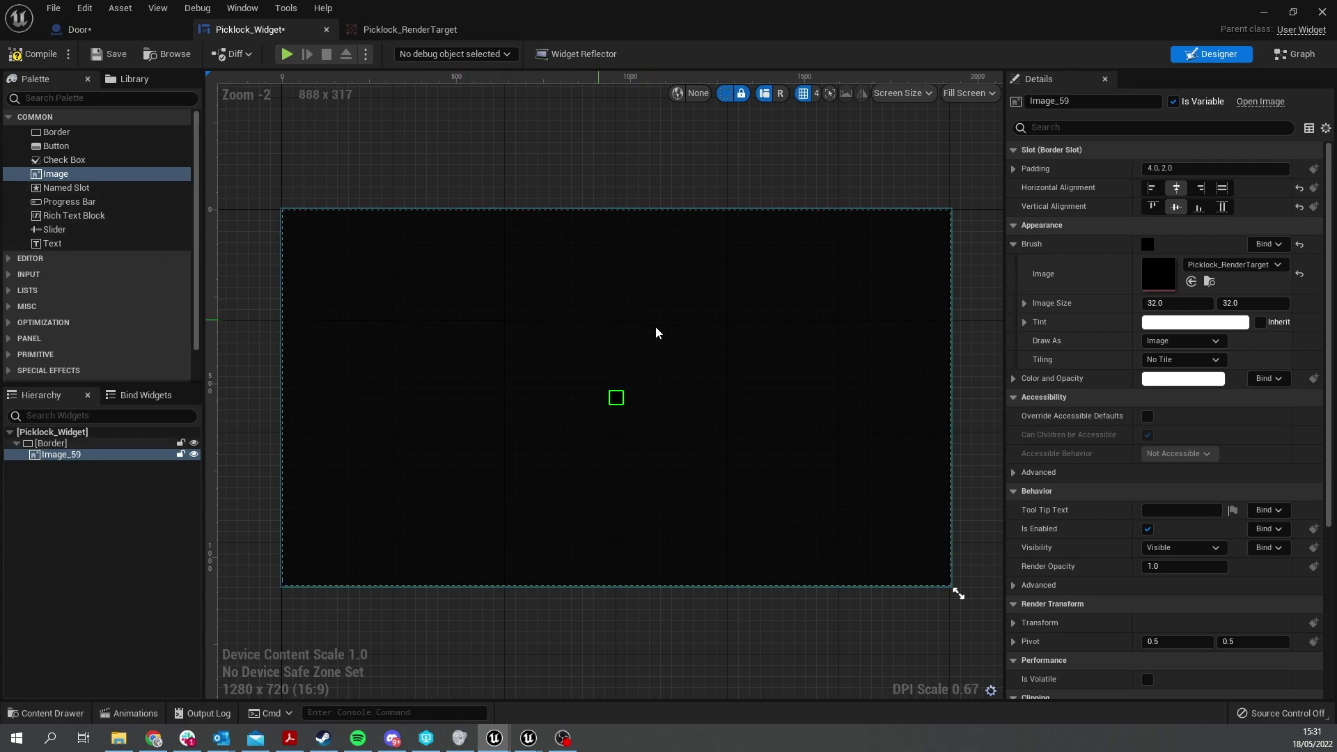
pyautogui.click(1264, 19)
pyautogui.click(48, 713)
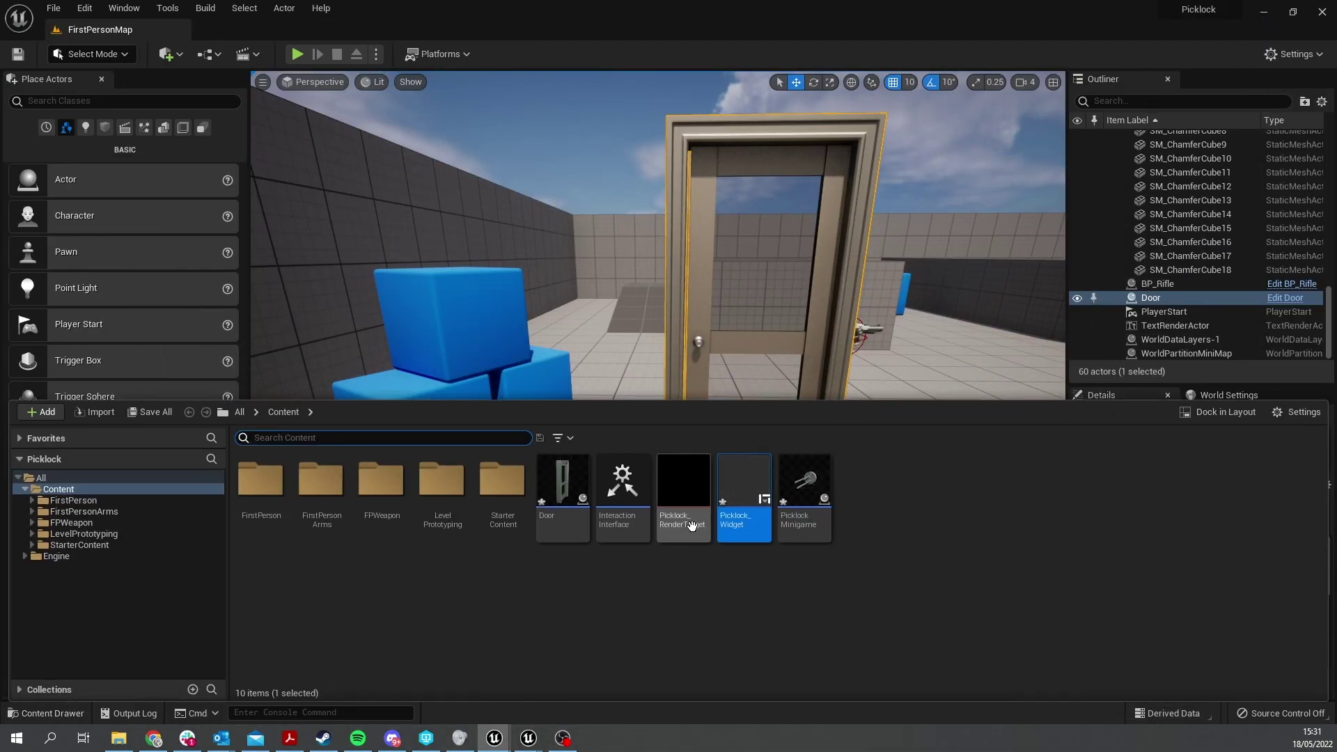
pyautogui.rightClick(682, 489)
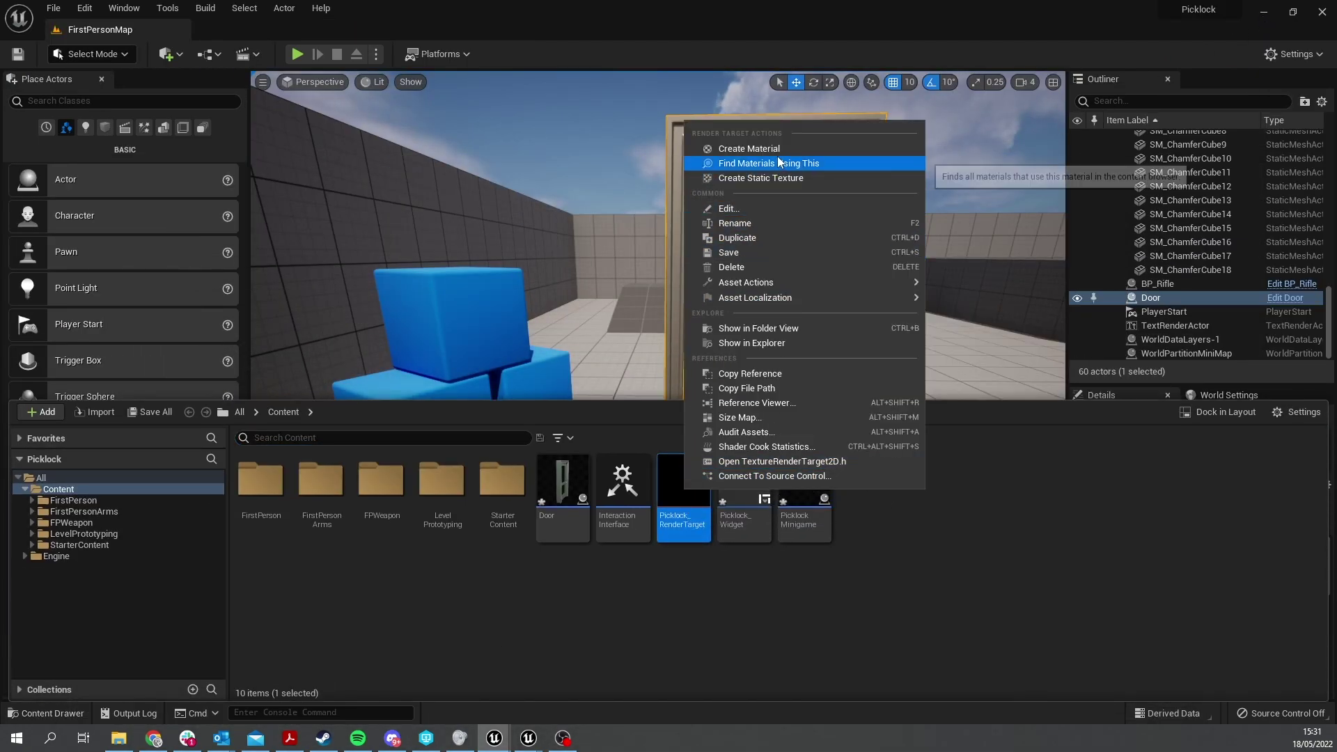
pyautogui.click(749, 148)
pyautogui.press('Return')
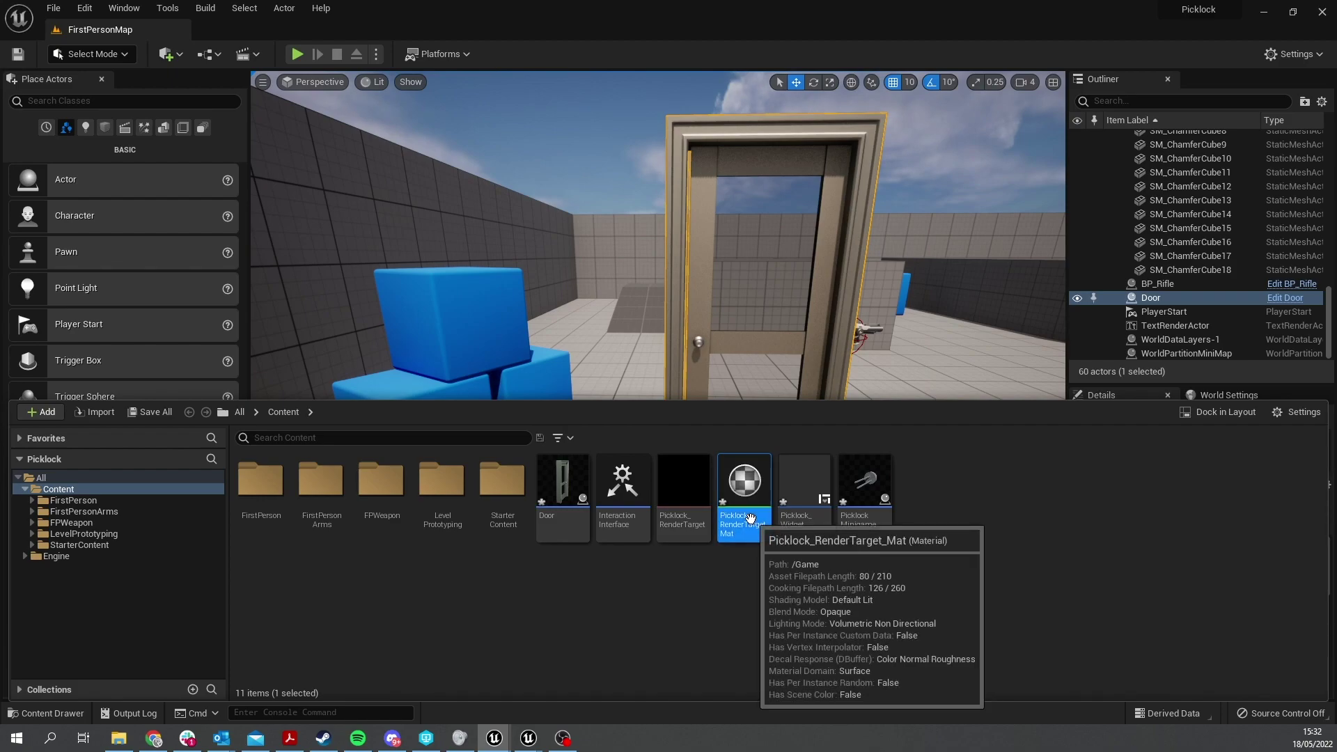
# Open Picklock_RenderTarget_Mat and move the Texture Sample node farther away from the material output node
pyautogui.doubleClick(745, 487)
pyautogui.moveTo(614, 259); pyautogui.dragTo(382, 248)
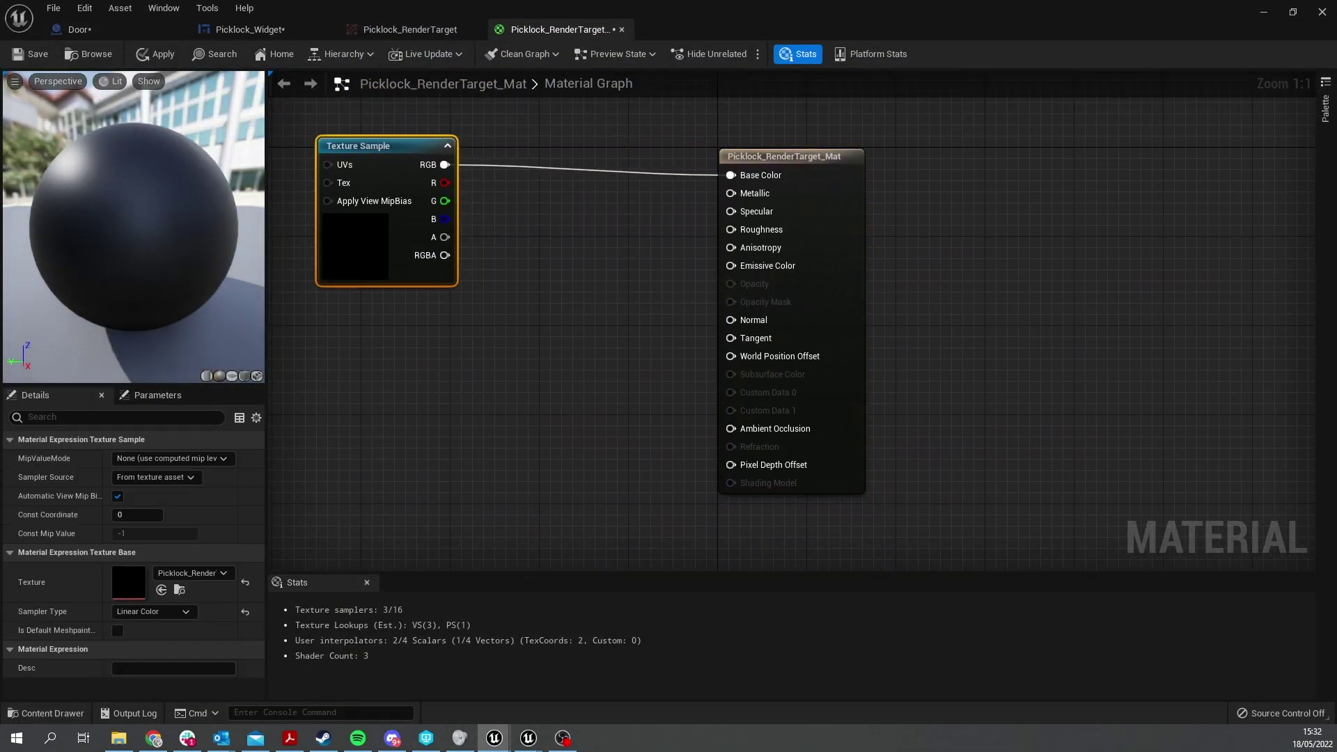
pyautogui.moveTo(382, 248); pyautogui.dragTo(704, 229, button='right')
pyautogui.moveTo(679, 209); pyautogui.dragTo(534, 254)
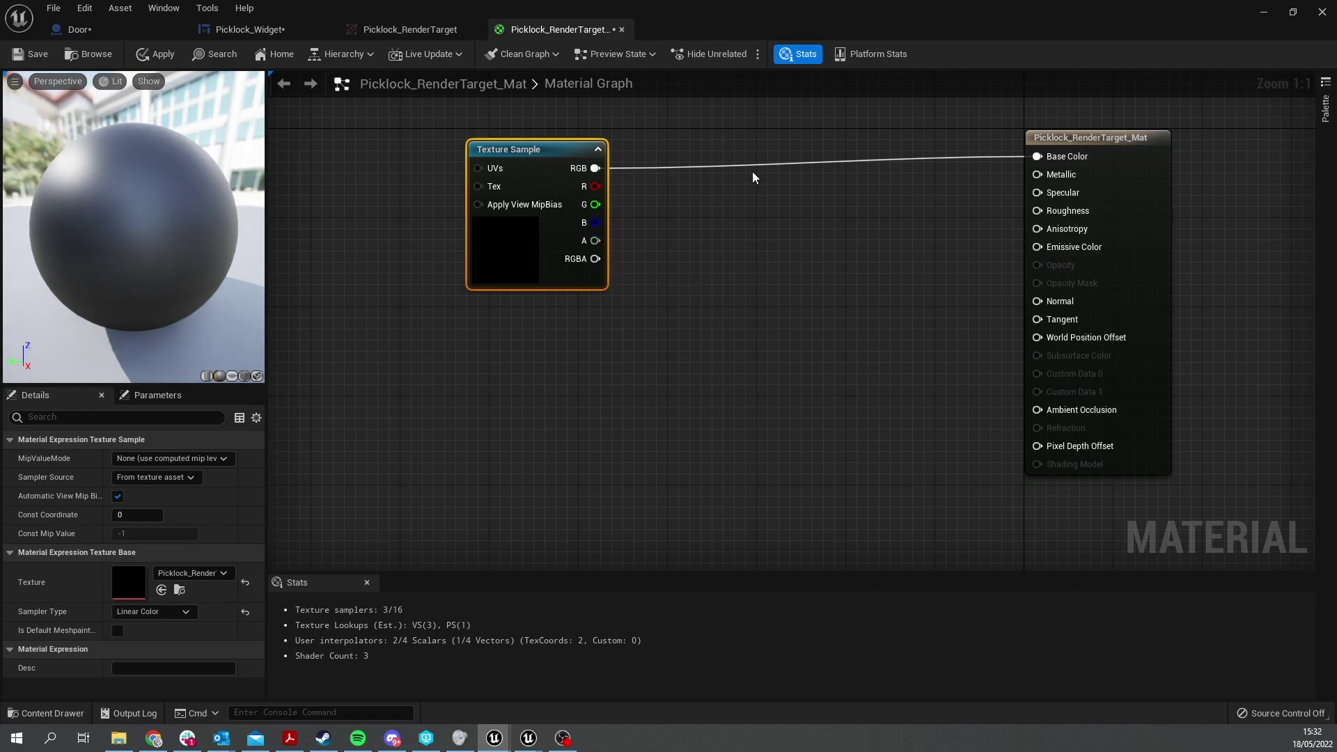
# Add a OneMinus node from the Texture Sample's alpha output and connect its result to Opacity Mask
pyautogui.moveTo(572, 236); pyautogui.dragTo(607, 344)
pyautogui.write('1-x')
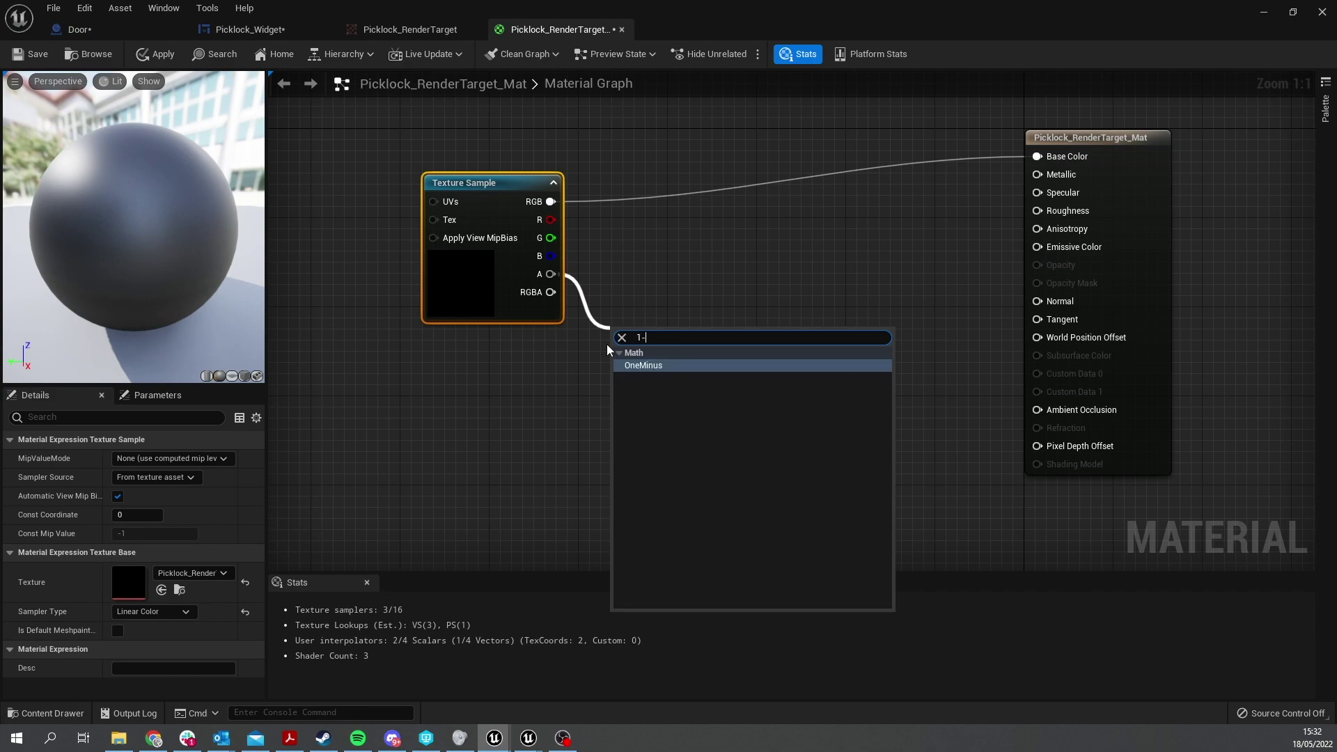
pyautogui.press('Return')
pyautogui.moveTo(645, 354); pyautogui.dragTo(1050, 283)
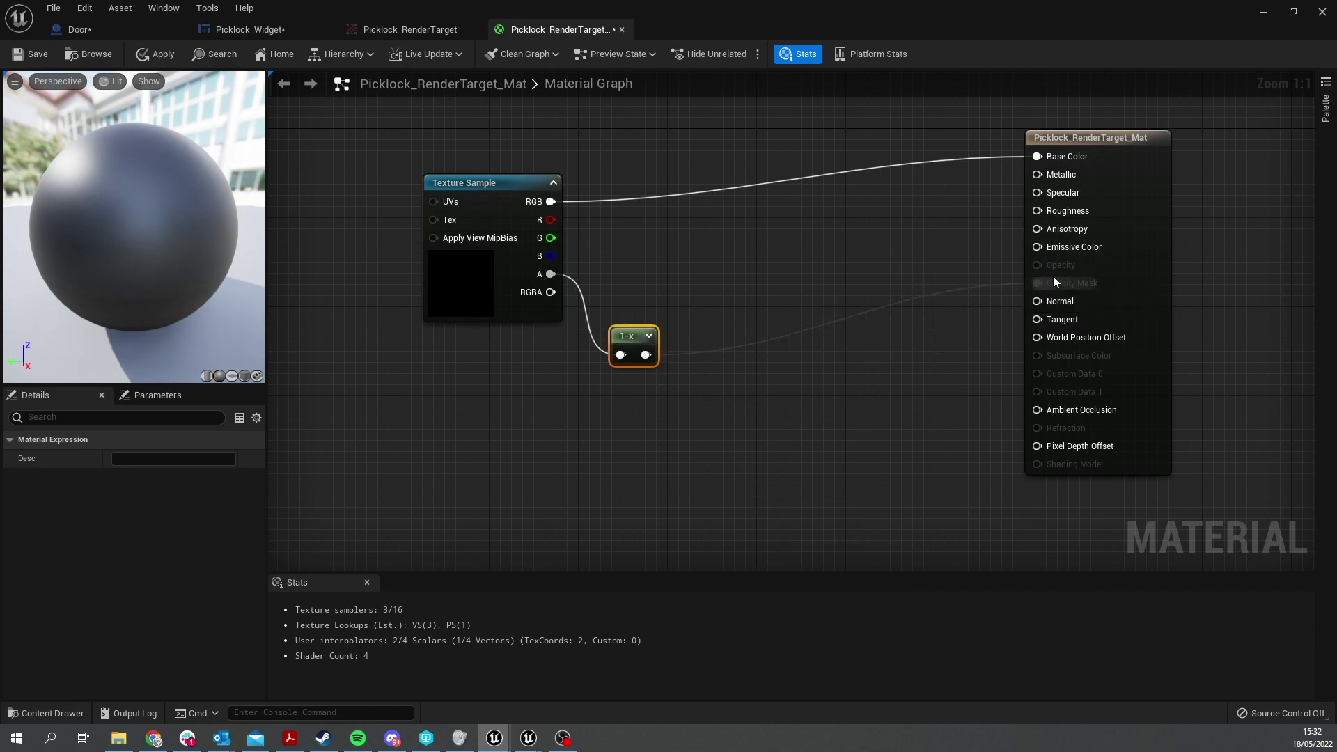
# Set the material's Blend Mode to Masked and apply the changes
pyautogui.click(1120, 253)
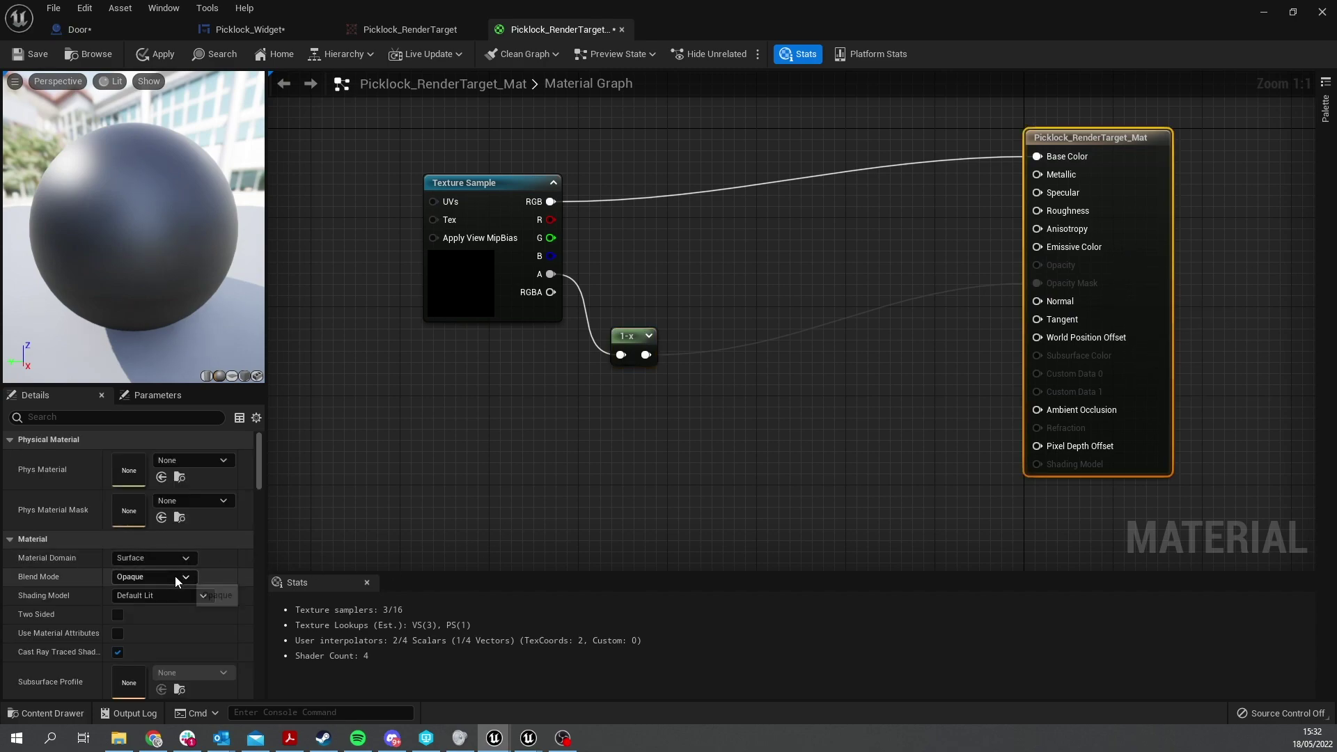
pyautogui.click(148, 562)
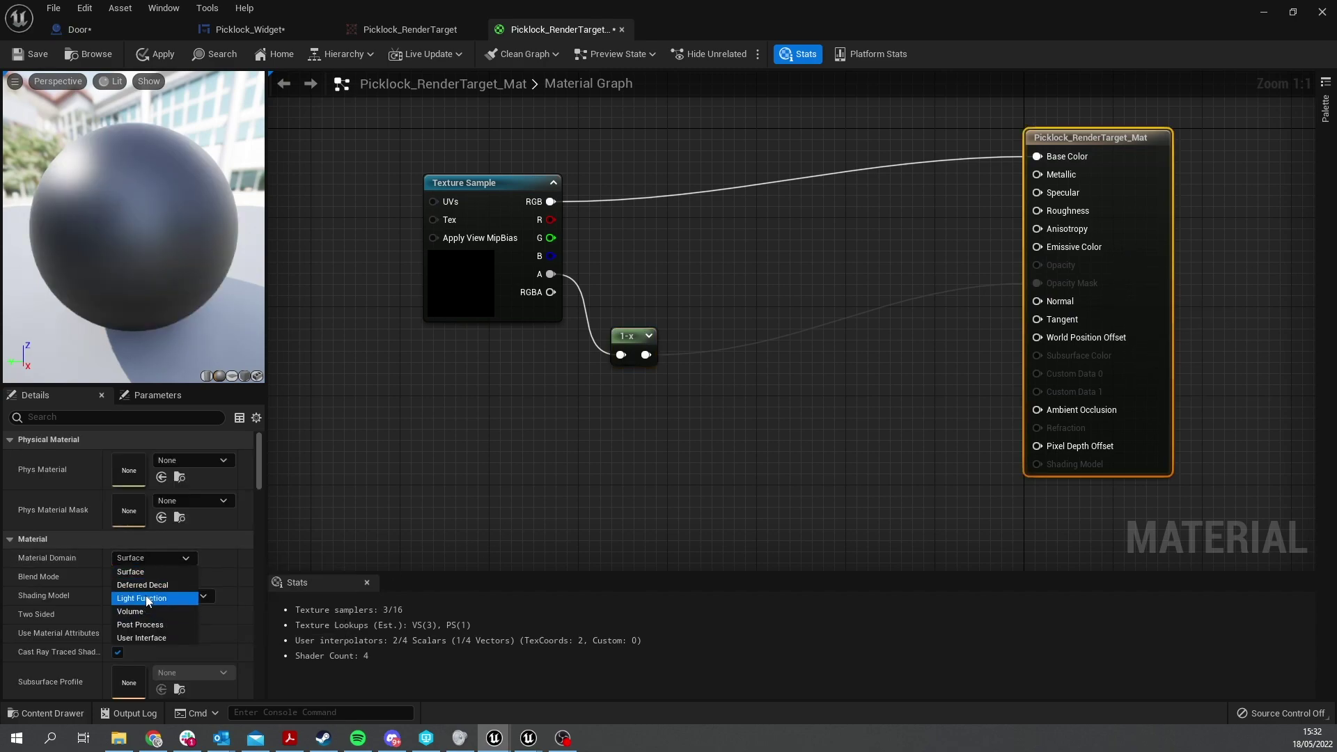
pyautogui.click(211, 561)
pyautogui.click(170, 575)
pyautogui.click(151, 603)
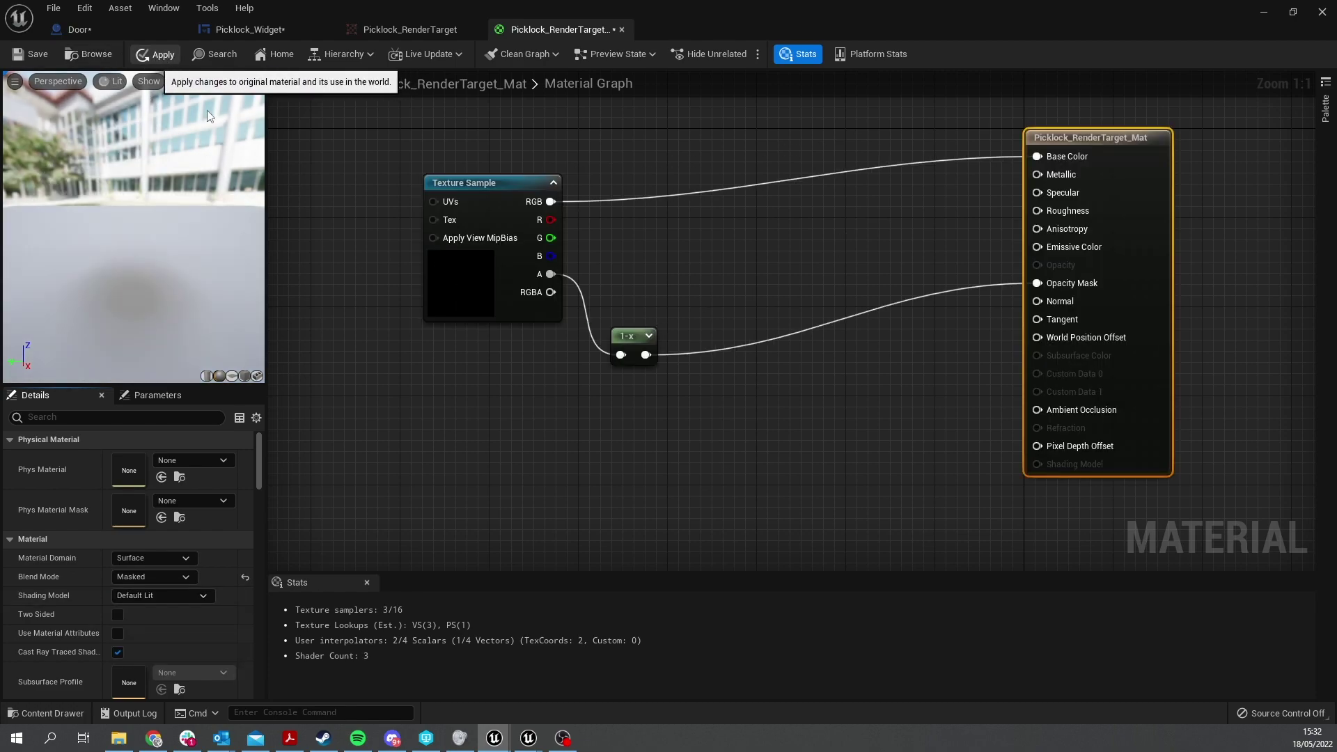
pyautogui.click(158, 55)
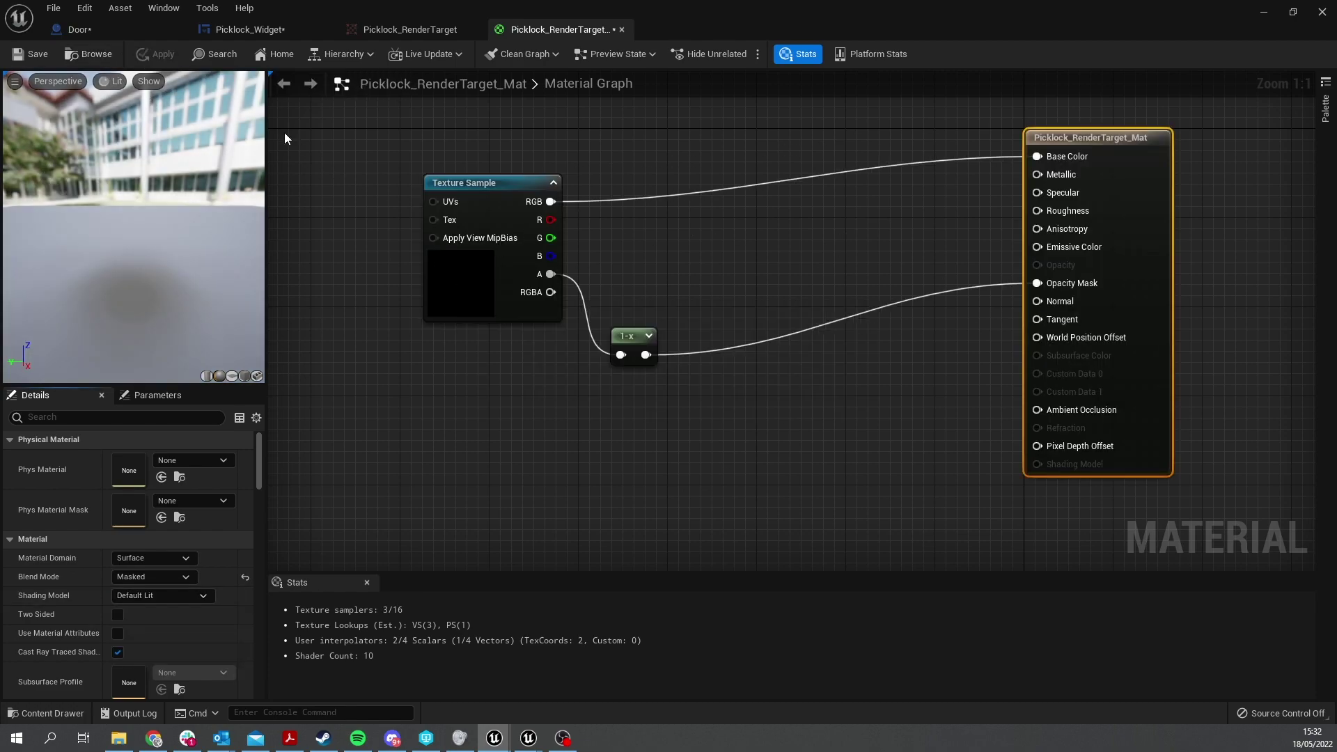
# Open the PicklockMinigame blueprint and select its SceneCaptureComponent2D in the 3D view
pyautogui.click(282, 34)
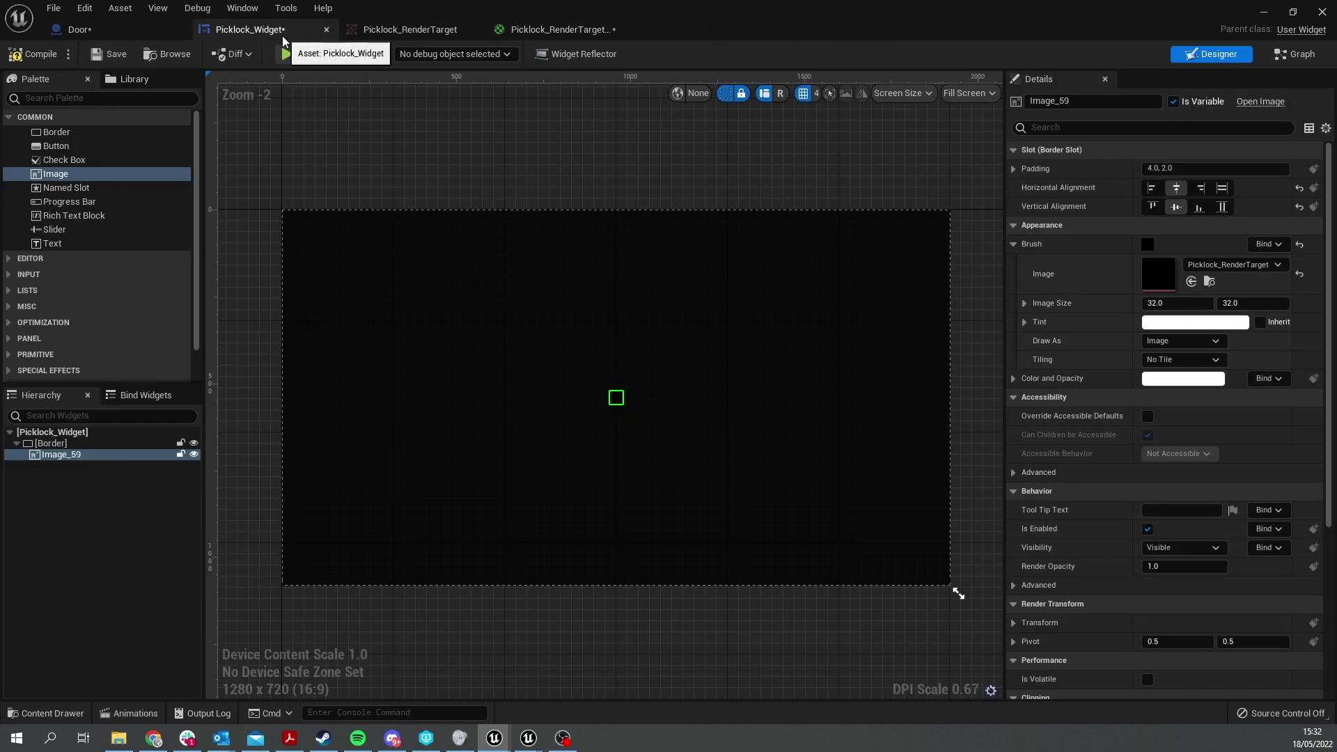
pyautogui.click(1262, 15)
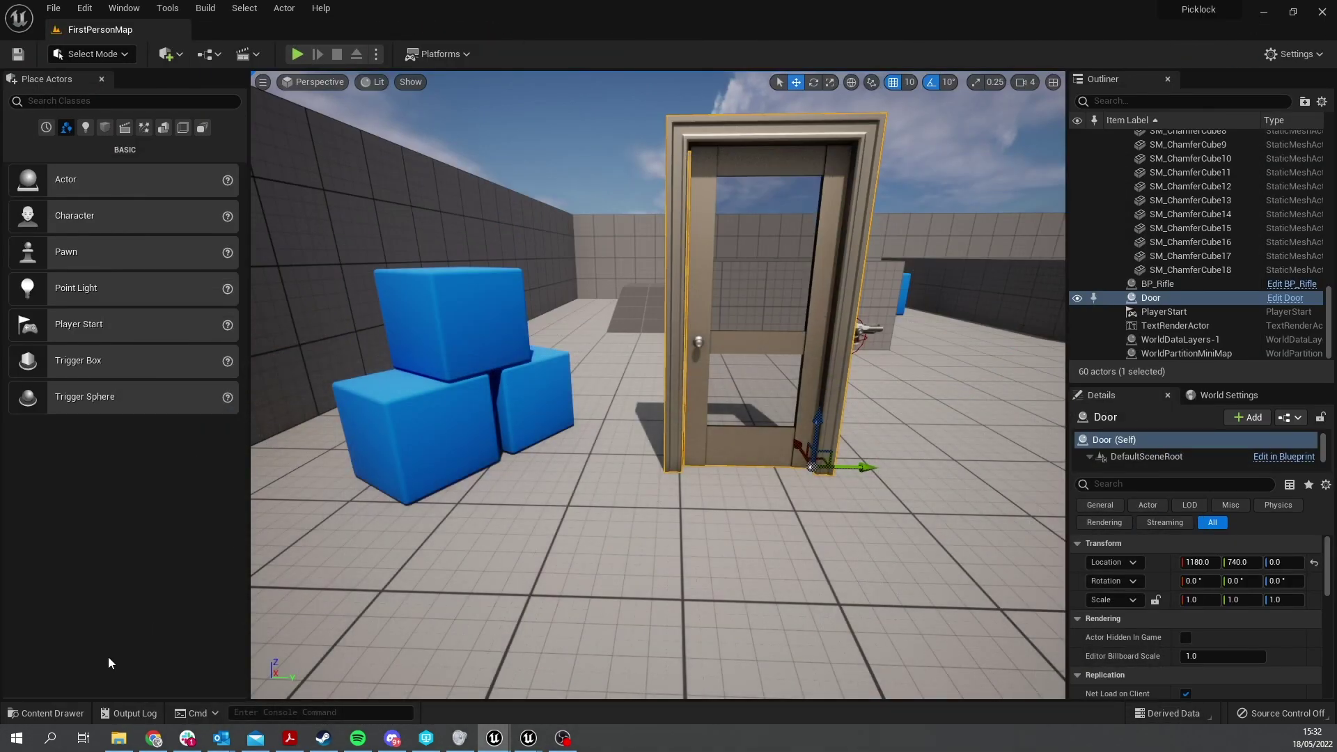
pyautogui.click(45, 713)
pyautogui.doubleClick(860, 517)
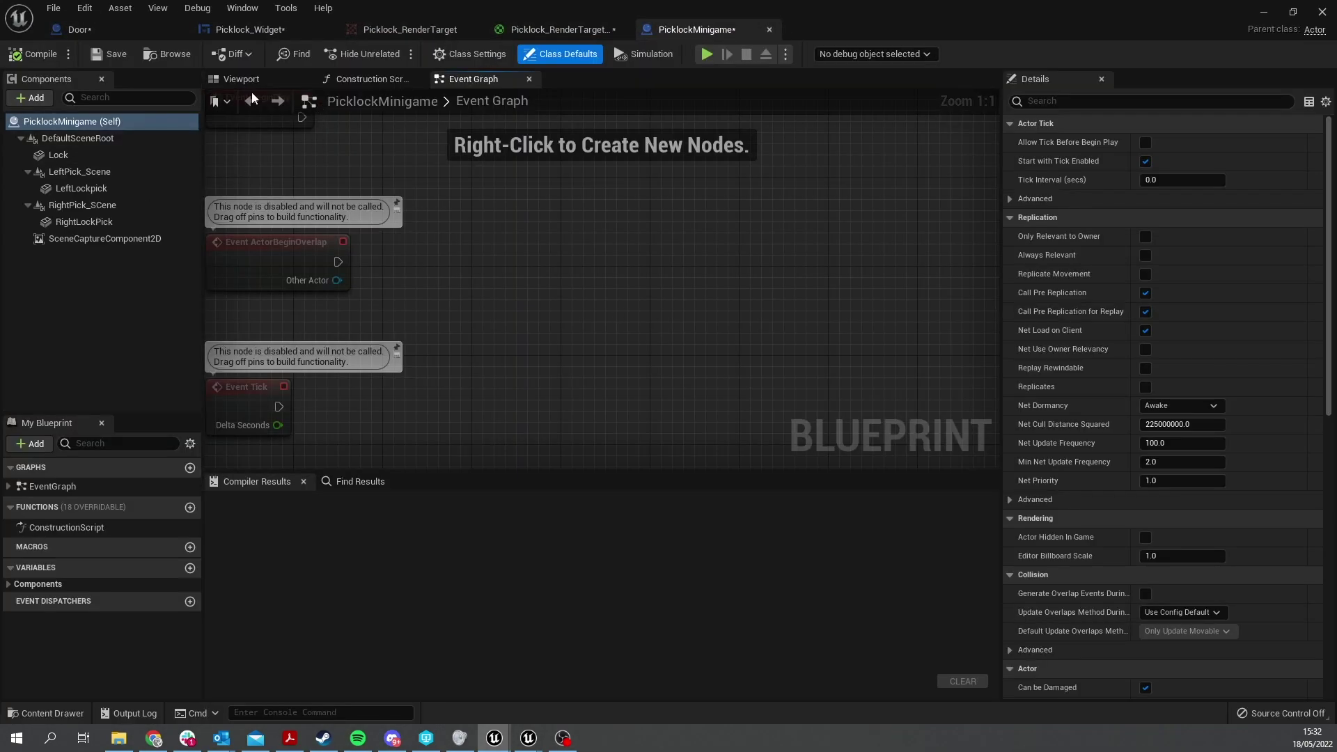
pyautogui.click(241, 79)
pyautogui.click(105, 238)
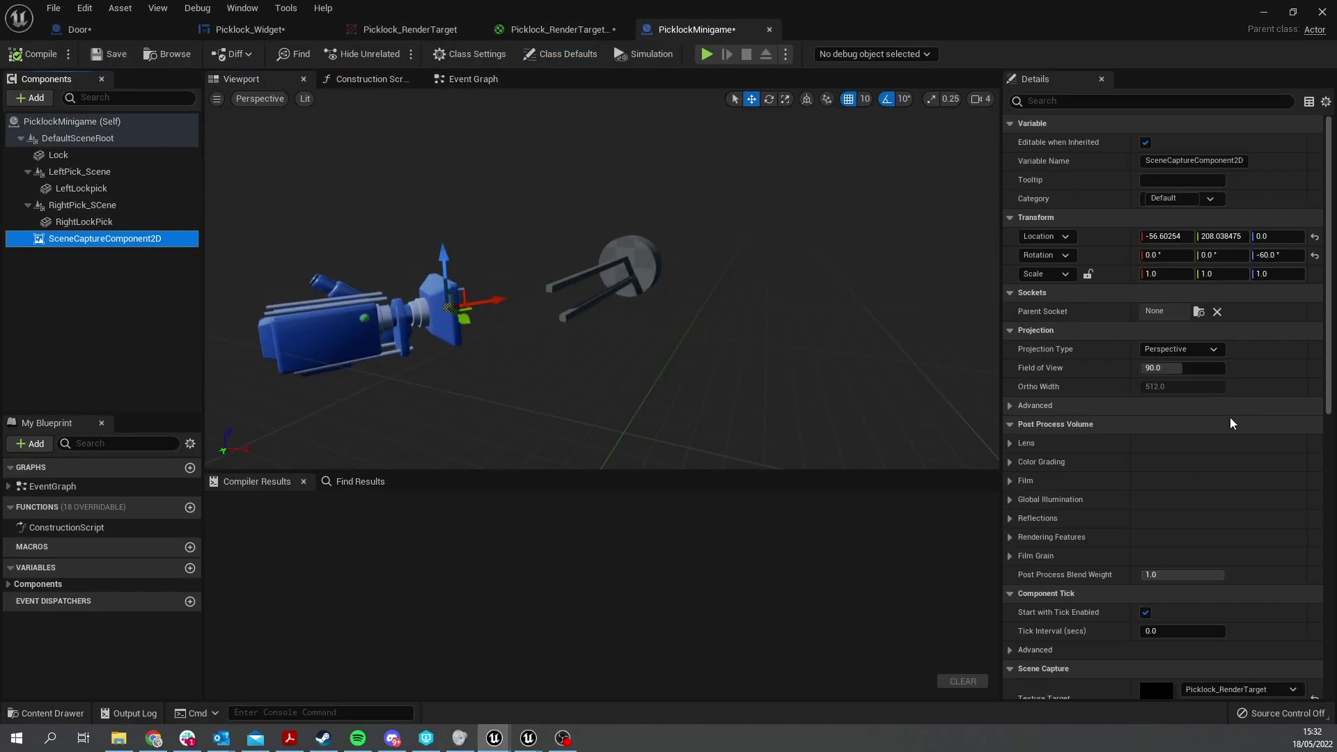
# Examine the scene capture's texture target and the preview of Picklock_RenderTarget_Mat
pyautogui.scroll(-3, 1227, 601)
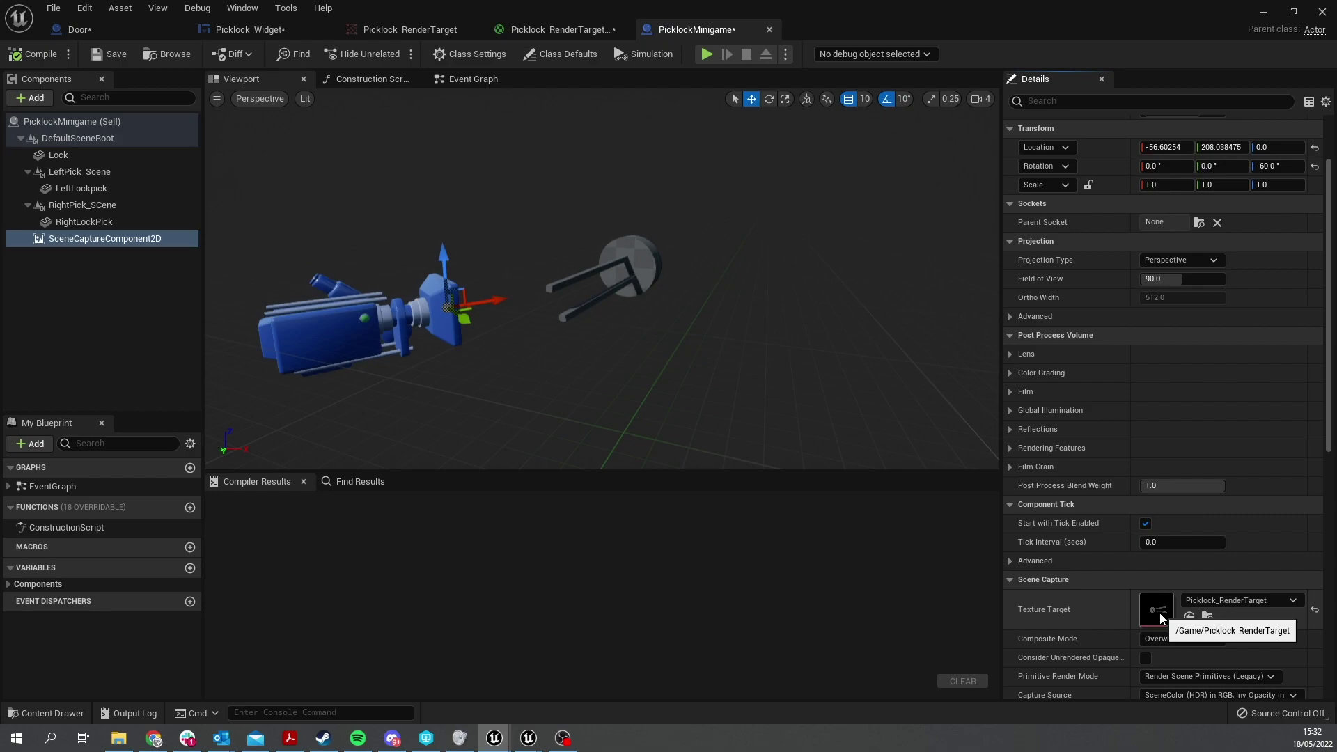
pyautogui.doubleClick(1159, 611)
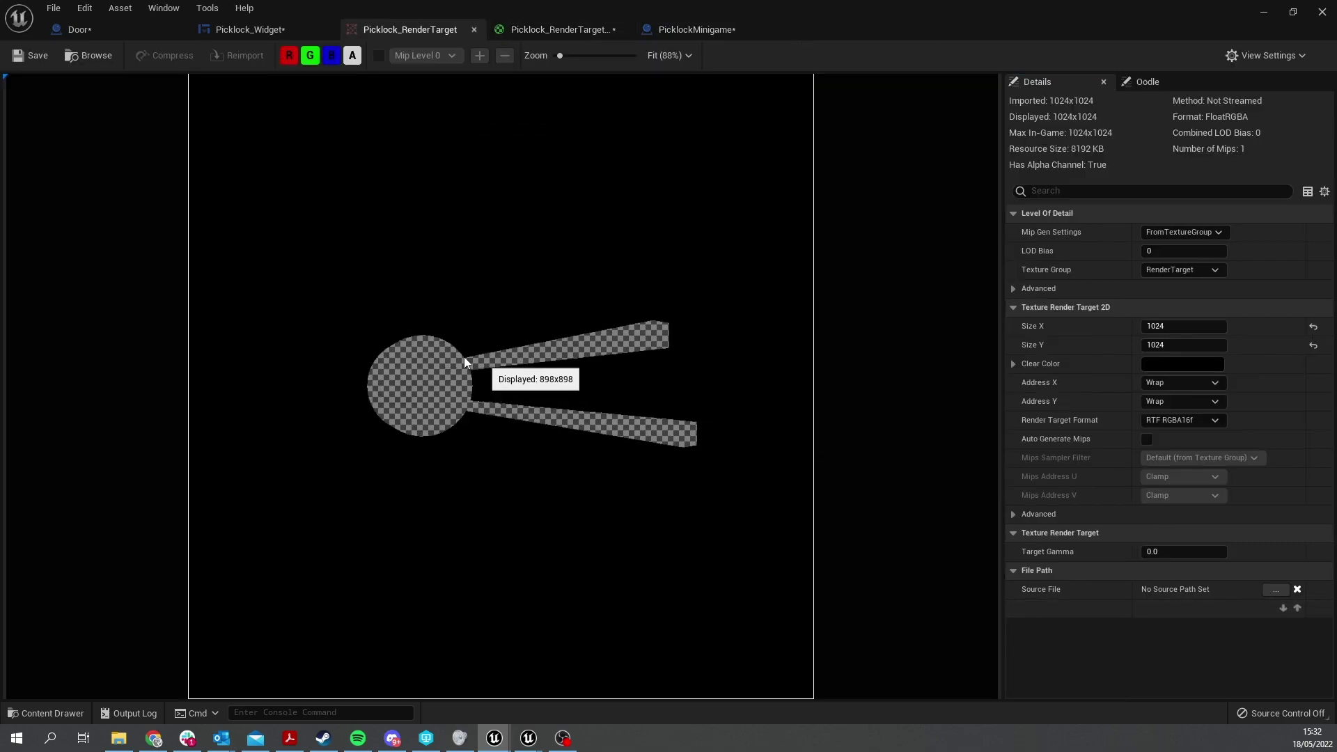
pyautogui.click(602, 29)
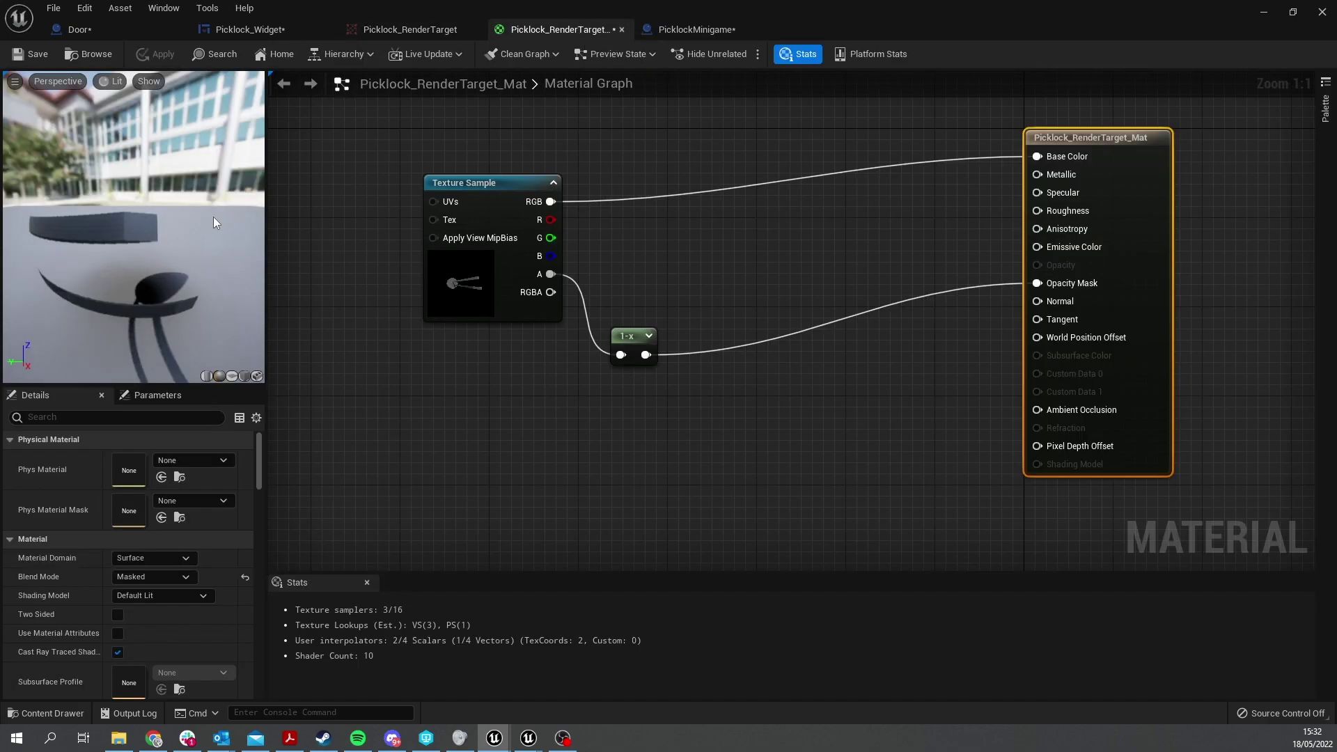
pyautogui.moveTo(111, 223); pyautogui.dragTo(230, 237)
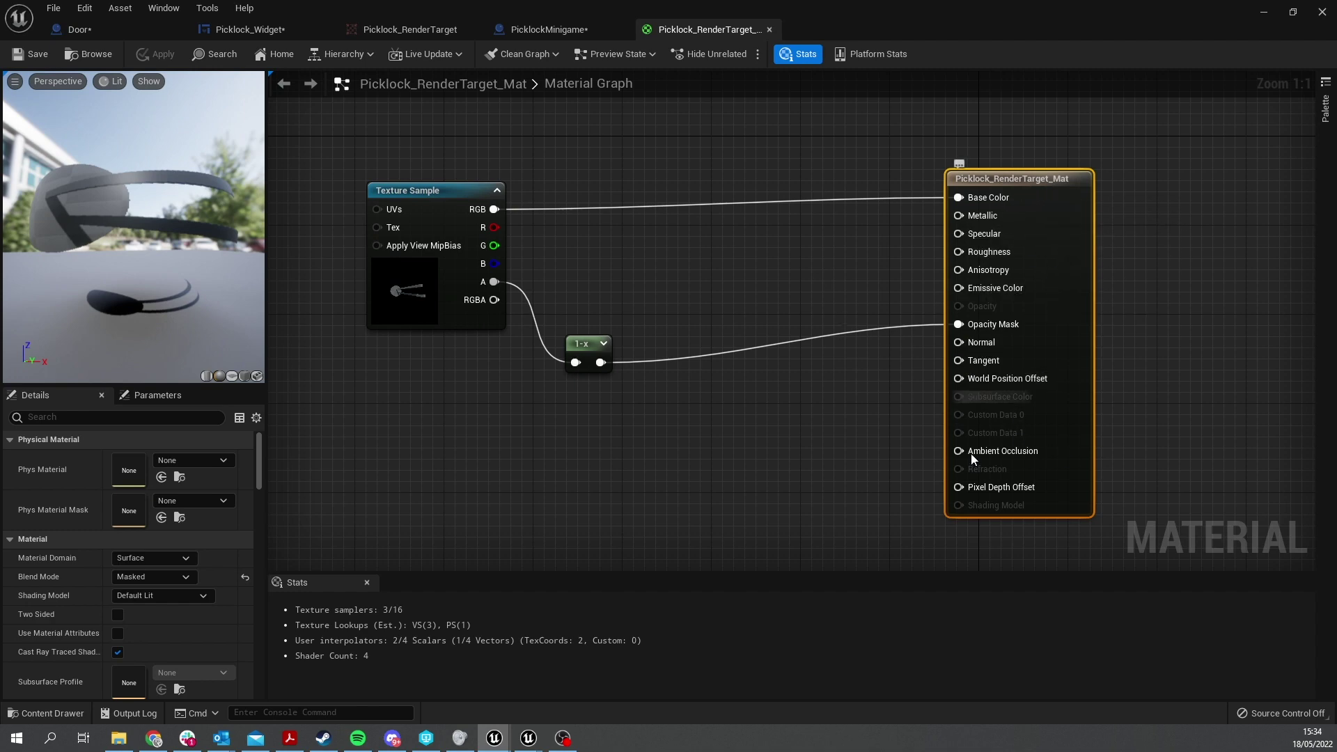
# Set the Material Domain of Picklock_RenderTarget_Mat to User Interface
pyautogui.click(127, 562)
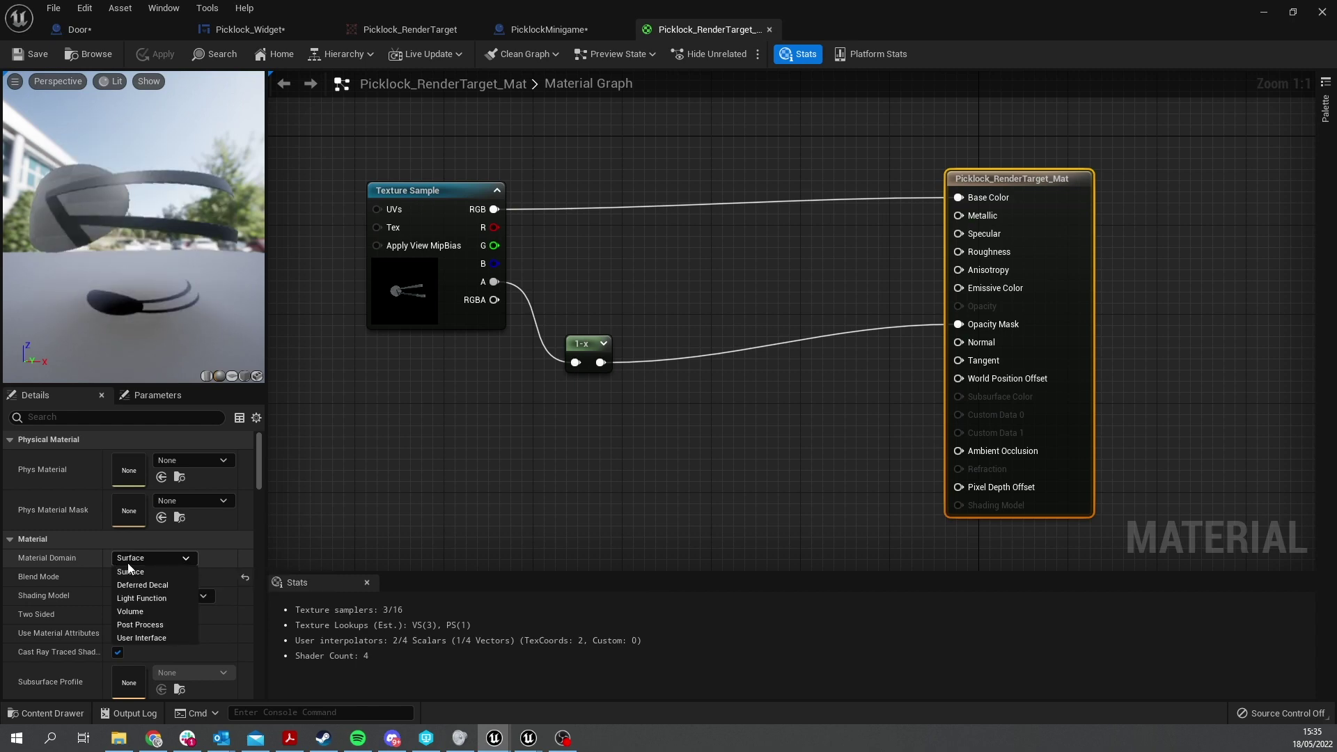
pyautogui.click(133, 638)
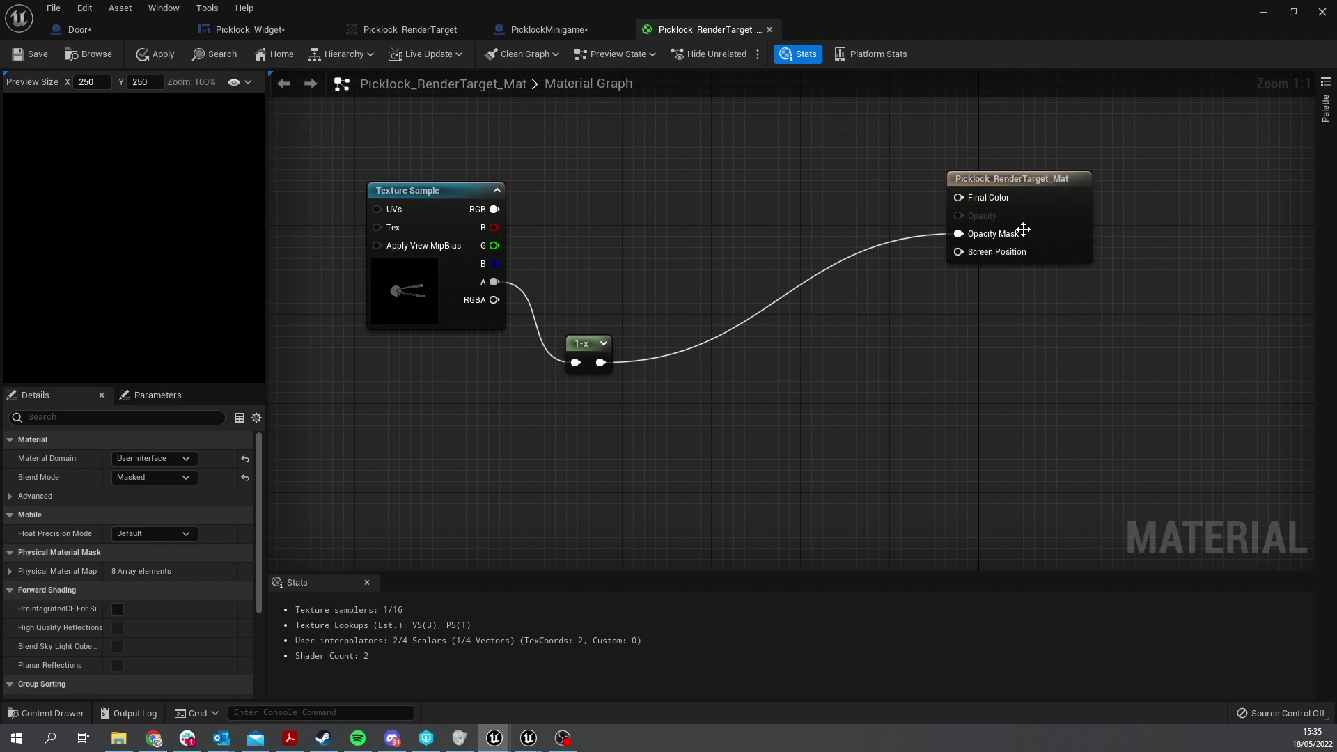
pyautogui.moveTo(783, 273); pyautogui.dragTo(812, 319, button='right')
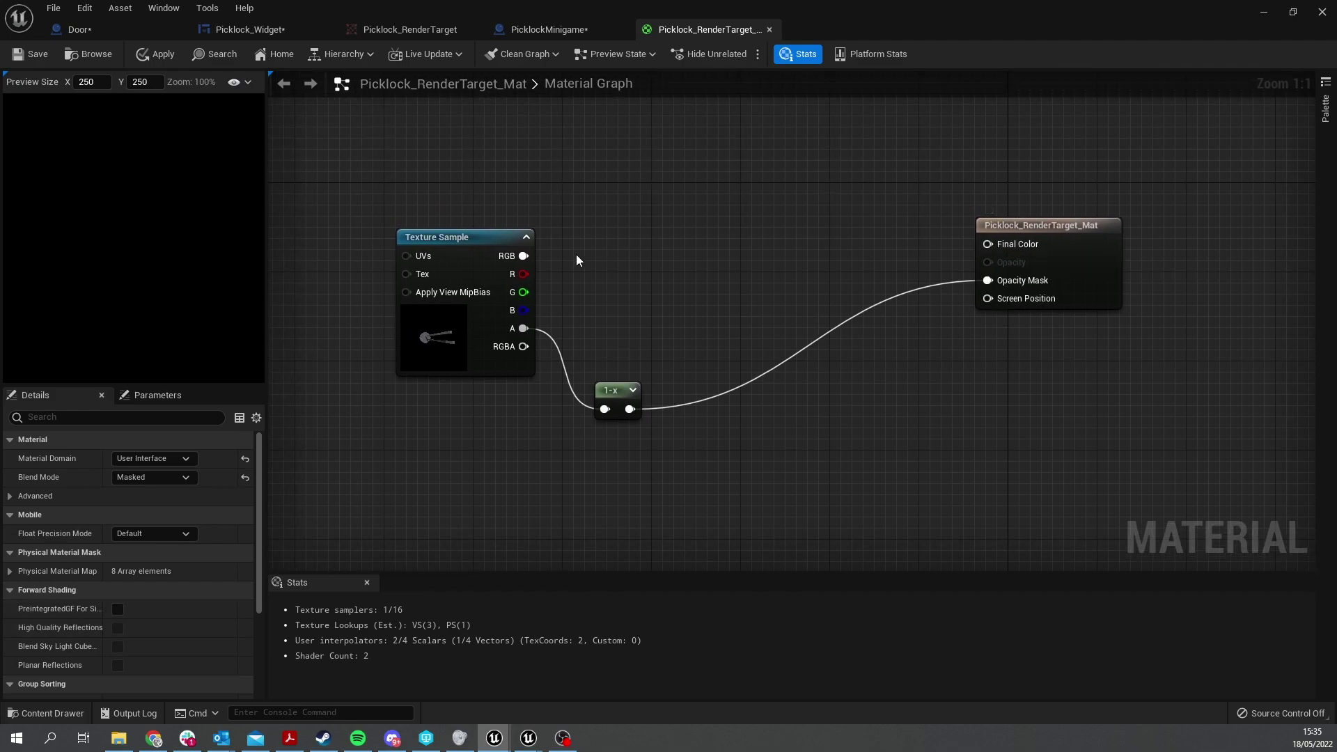
# Connect the Texture Sample's RGB output to the material's Final Color input and save Picklock_RenderTarget_Mat
pyautogui.moveTo(523, 256); pyautogui.dragTo(988, 245)
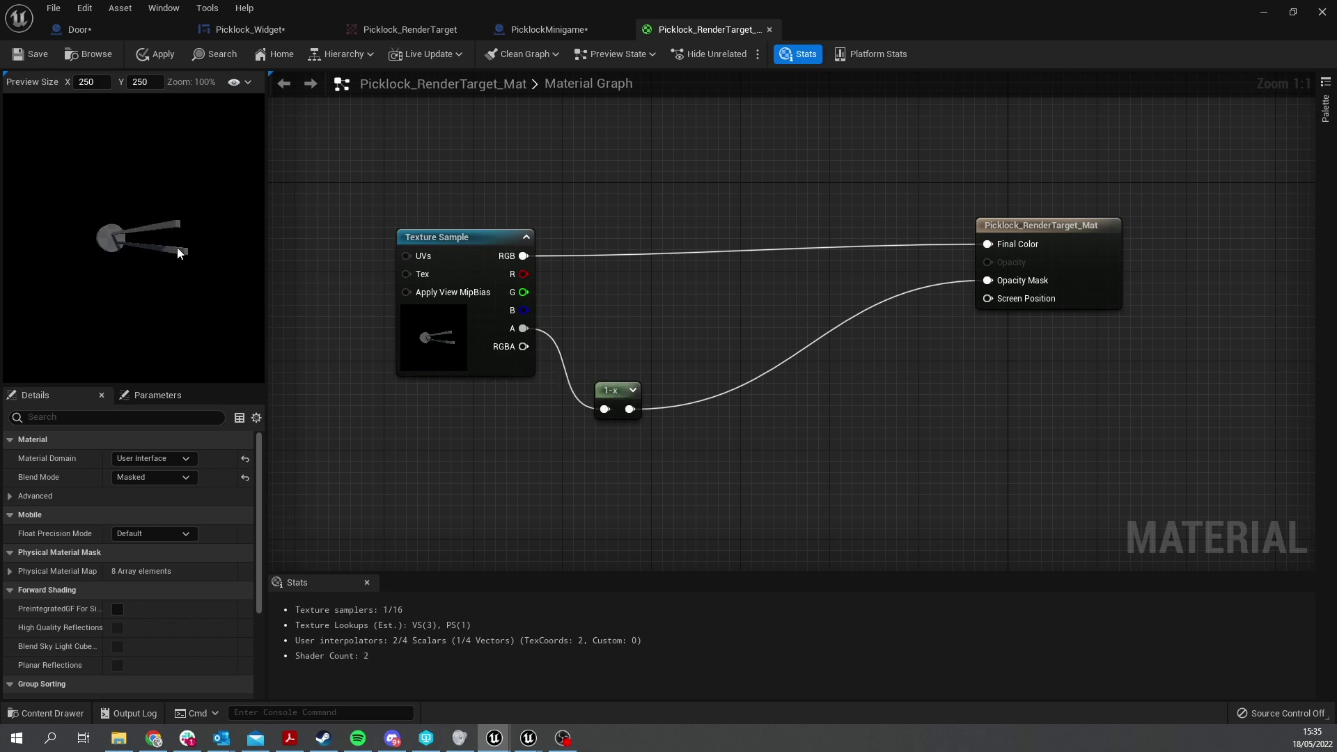
pyautogui.click(34, 56)
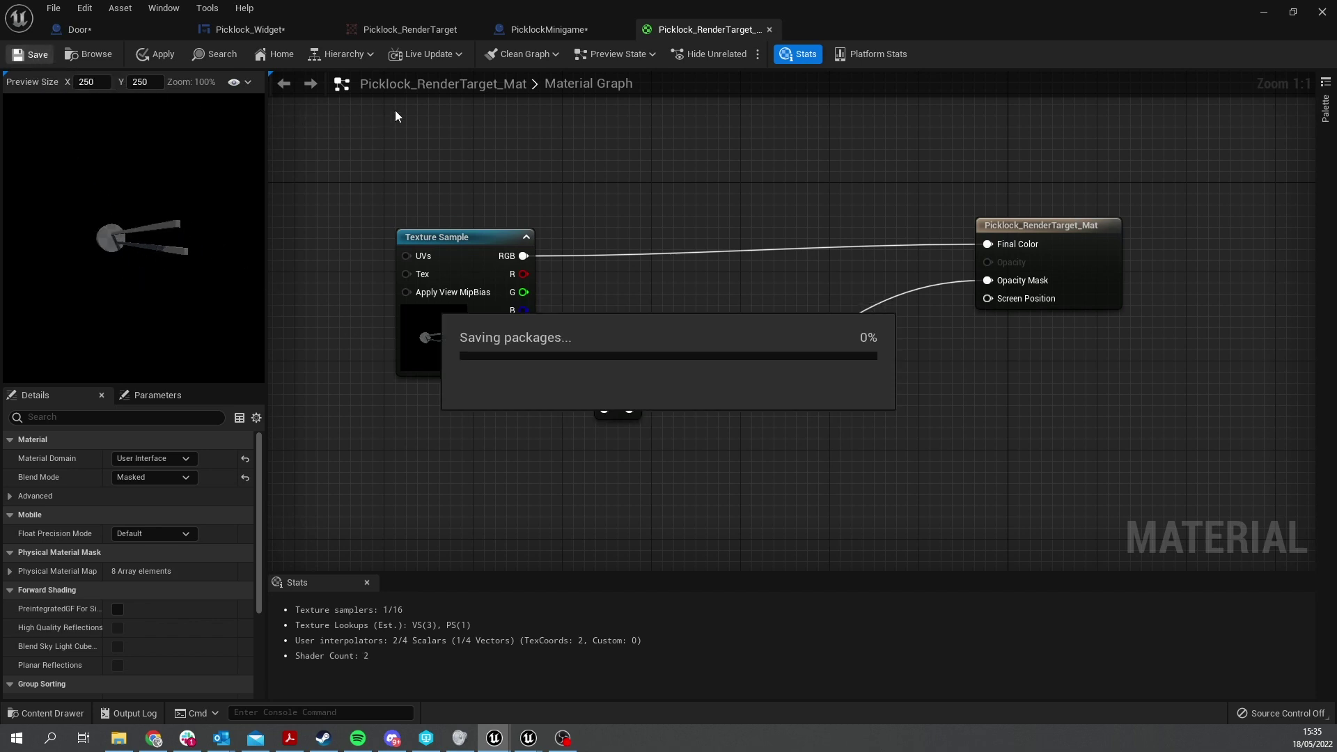
# In Picklock_Widget, assign Picklock_RenderTarget_Mat as the brush image of the image inside the border
pyautogui.click(247, 28)
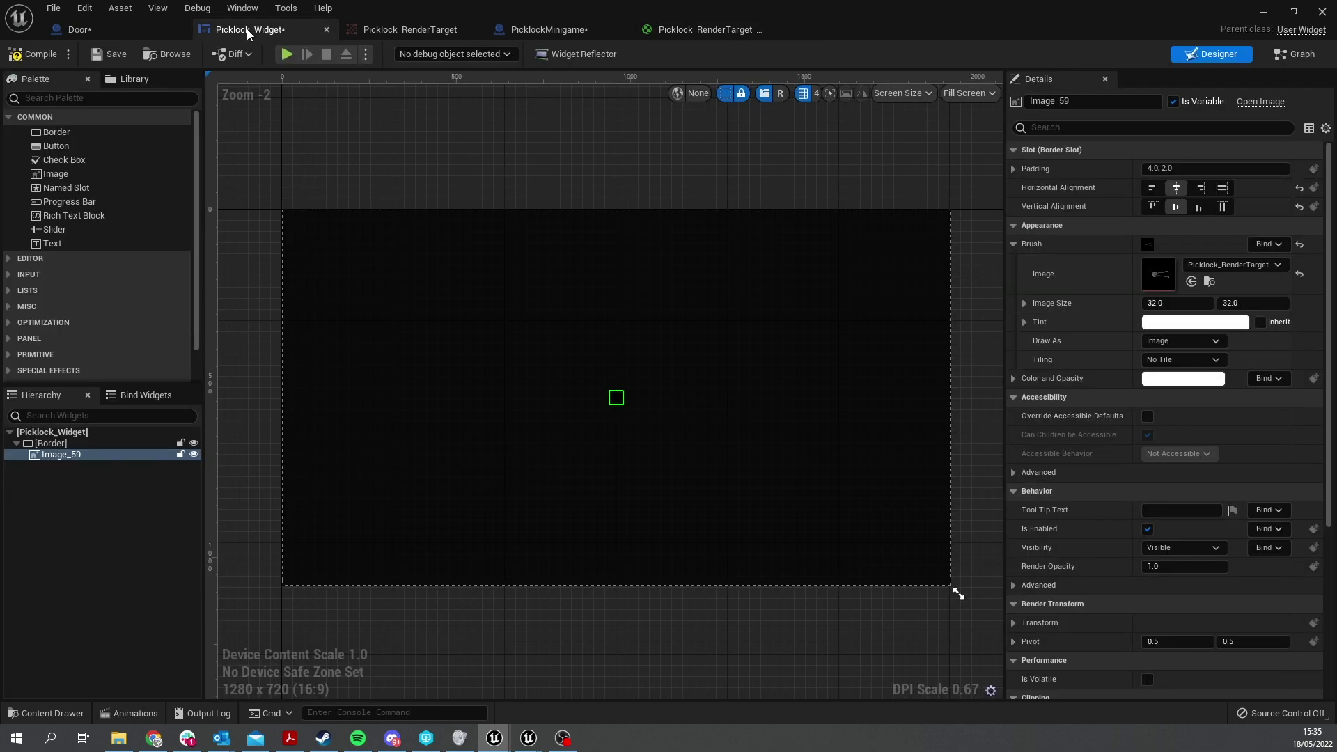
pyautogui.click(1215, 265)
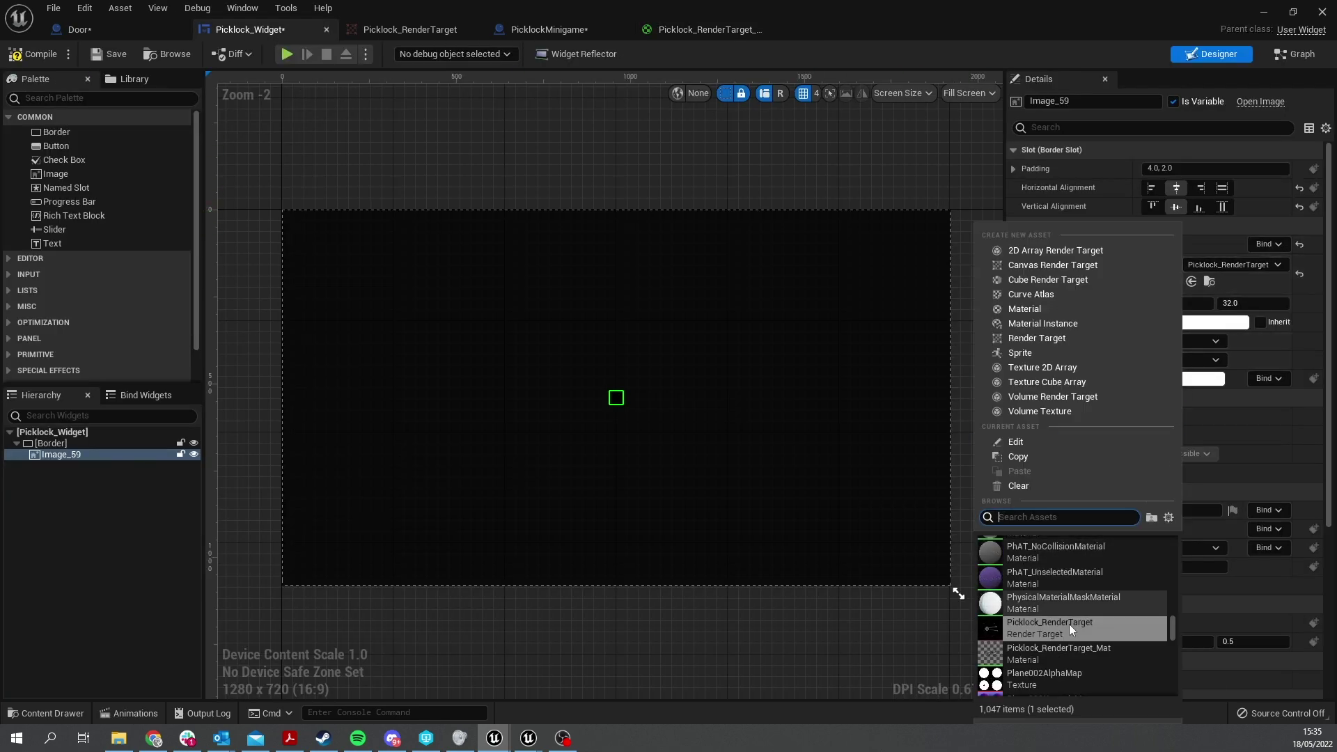
pyautogui.click(1055, 653)
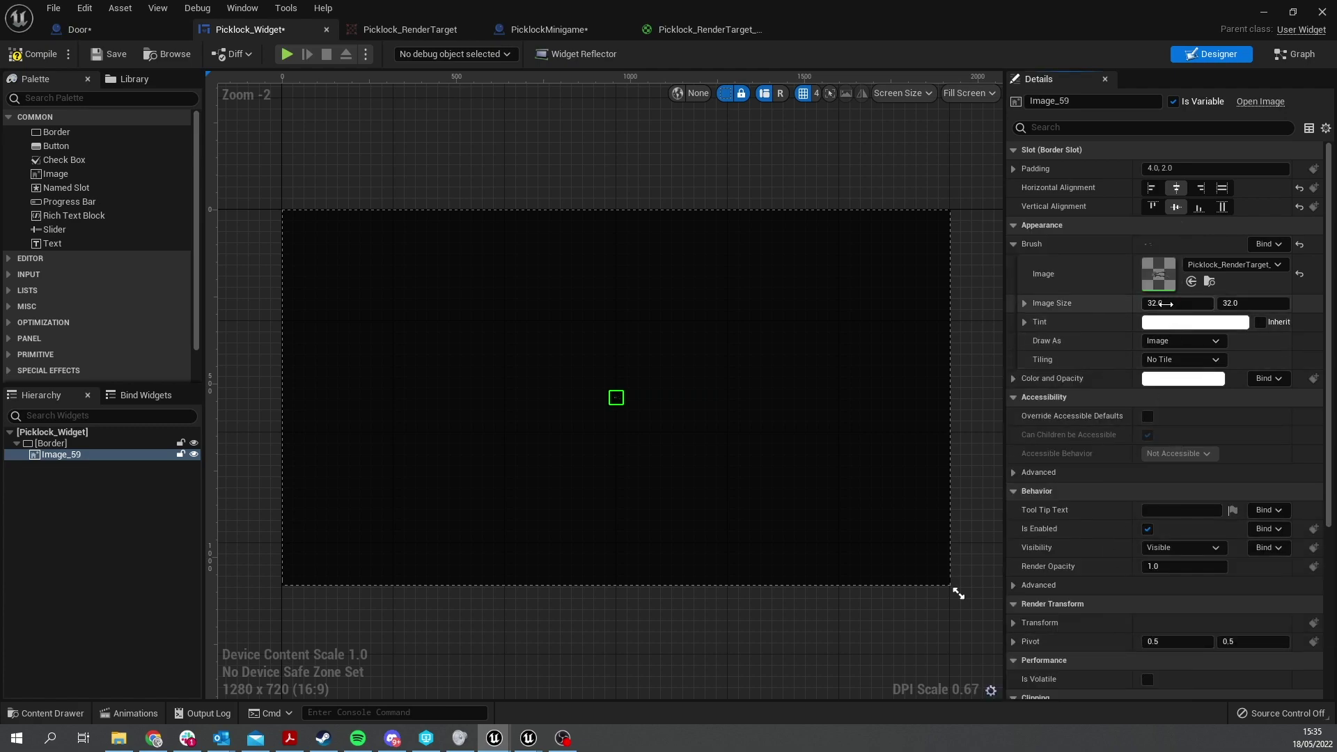
# Set the brush's Image Size to 1024 by 1024 and deselect the image
pyautogui.click(1166, 304)
pyautogui.write('1024')
pyautogui.press('Tab')
pyautogui.write('1')
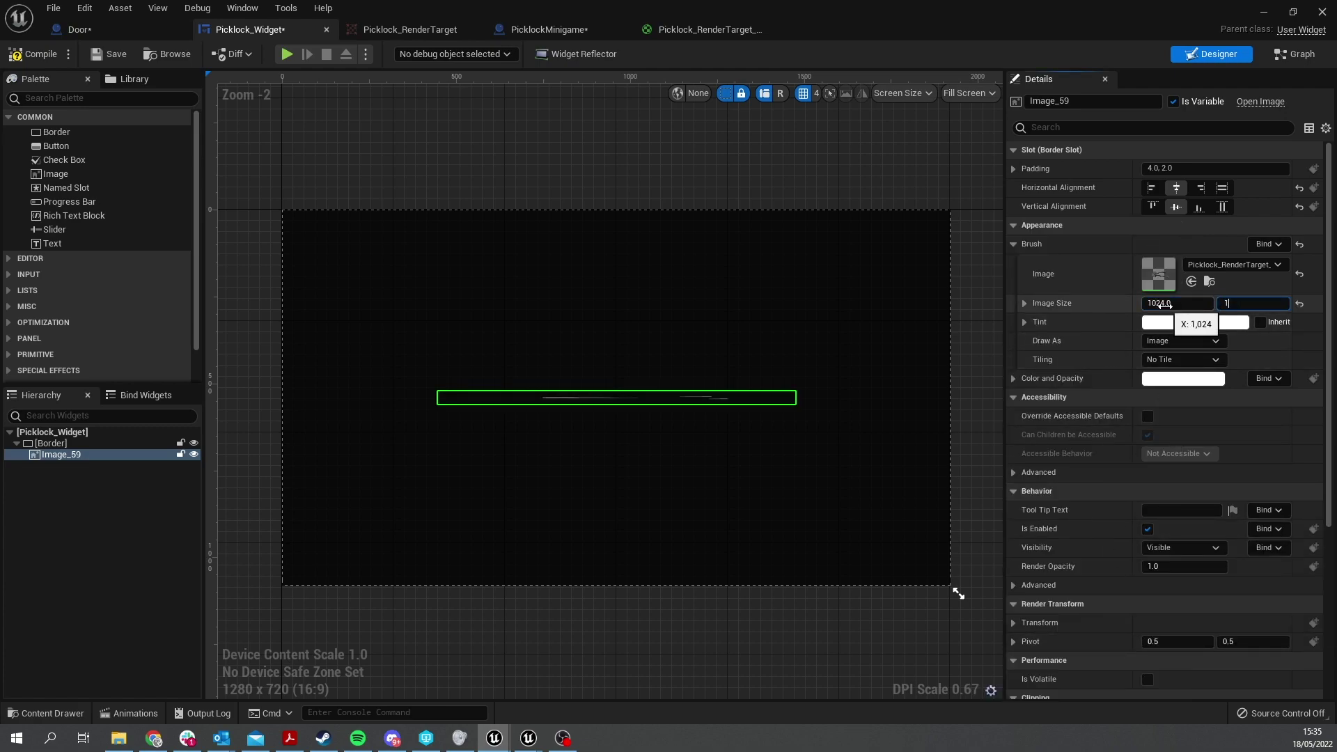
pyautogui.write('024')
pyautogui.press('Return')
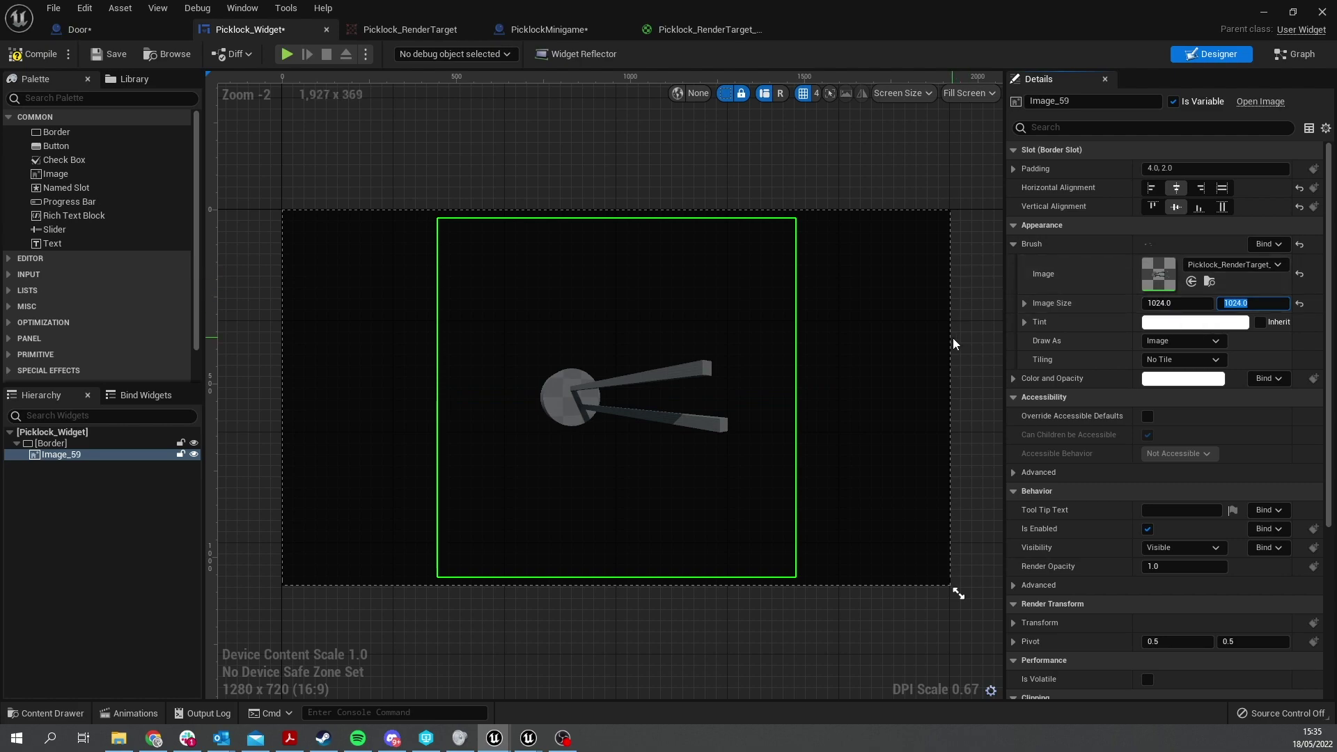
pyautogui.click(596, 176)
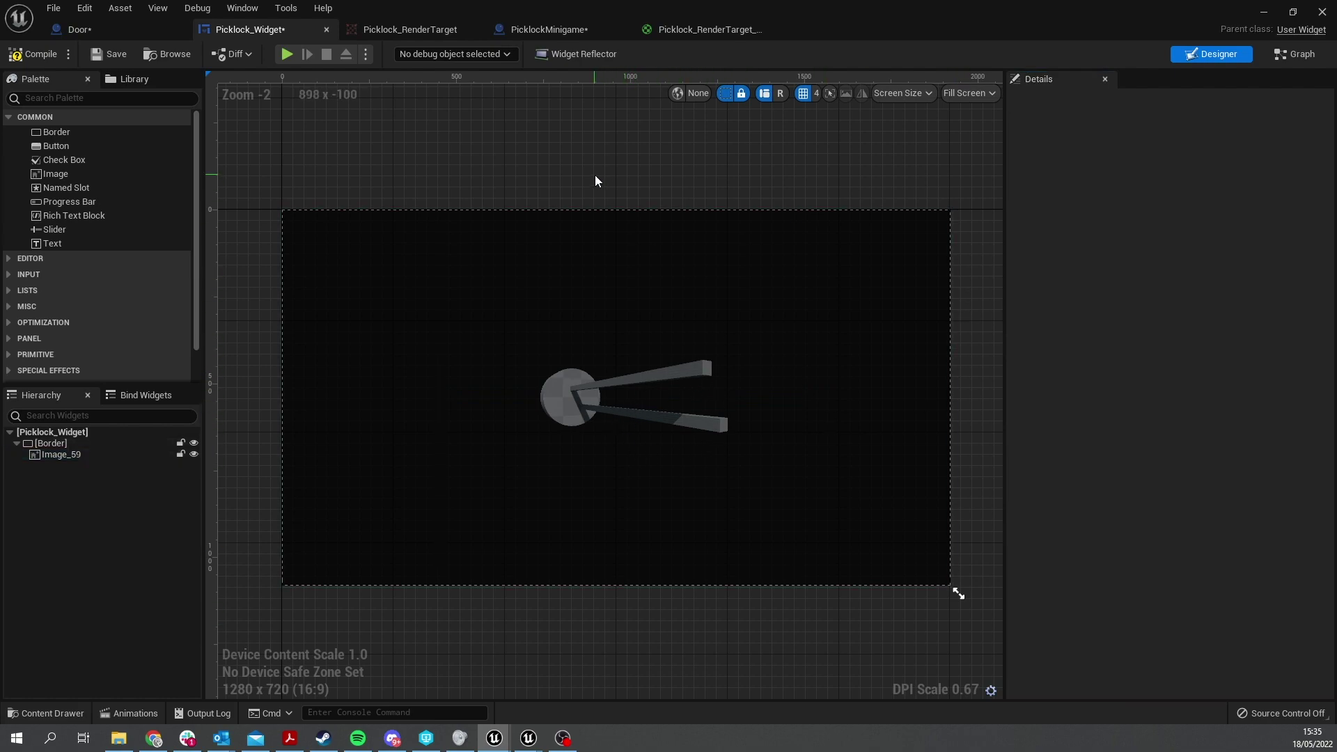